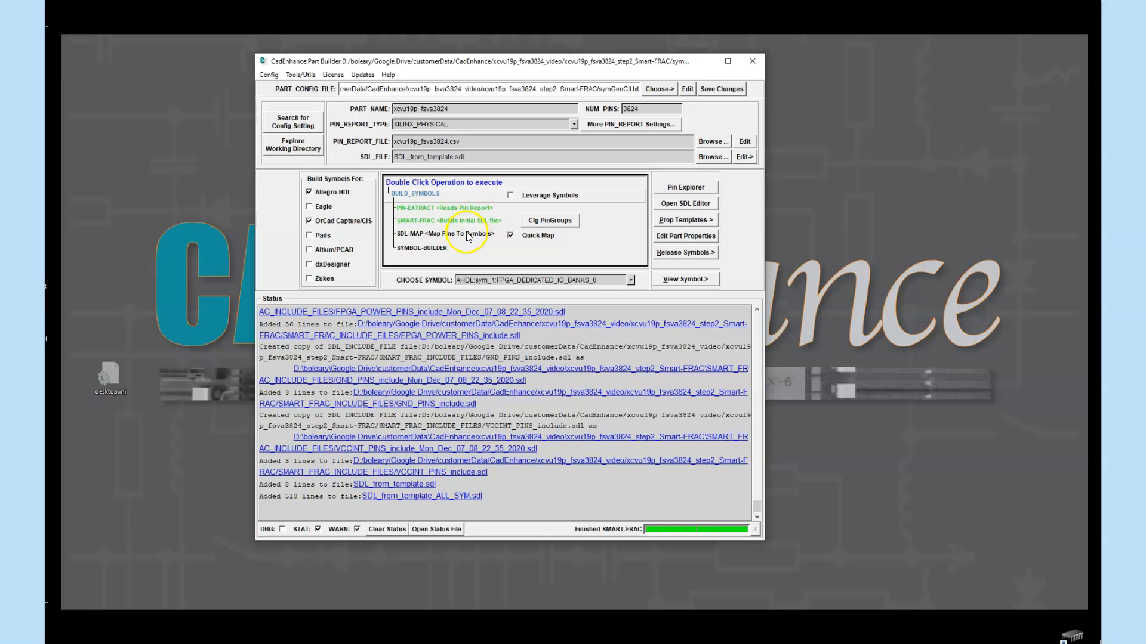
Open SDL_from_template.sdl in the SDL editor.
double_click(399, 156)
click(543, 153)
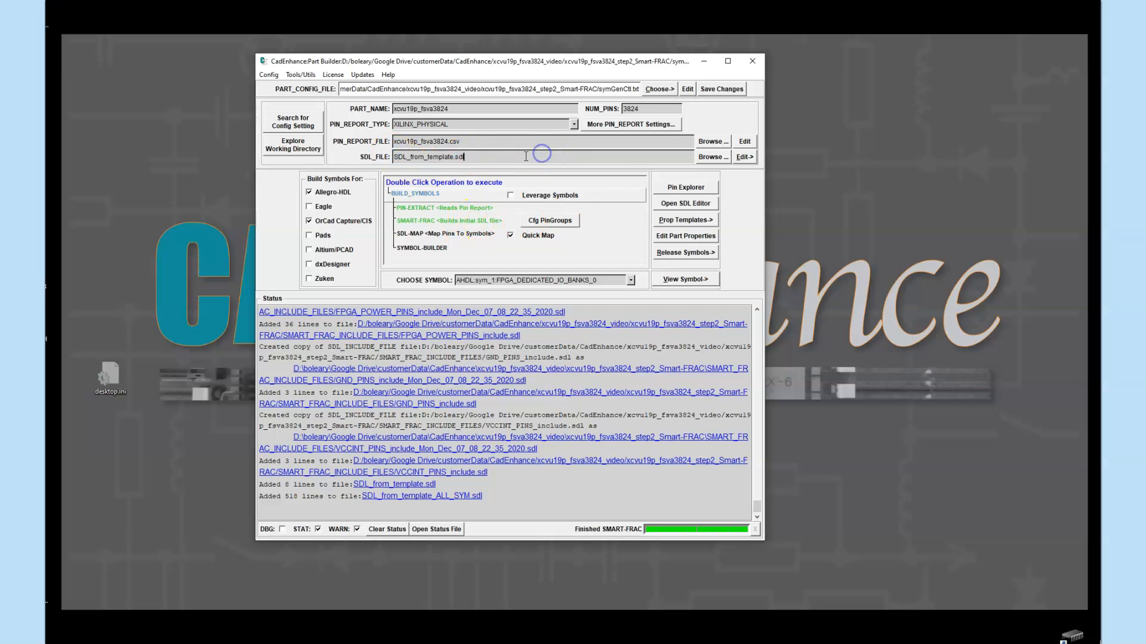
click(686, 203)
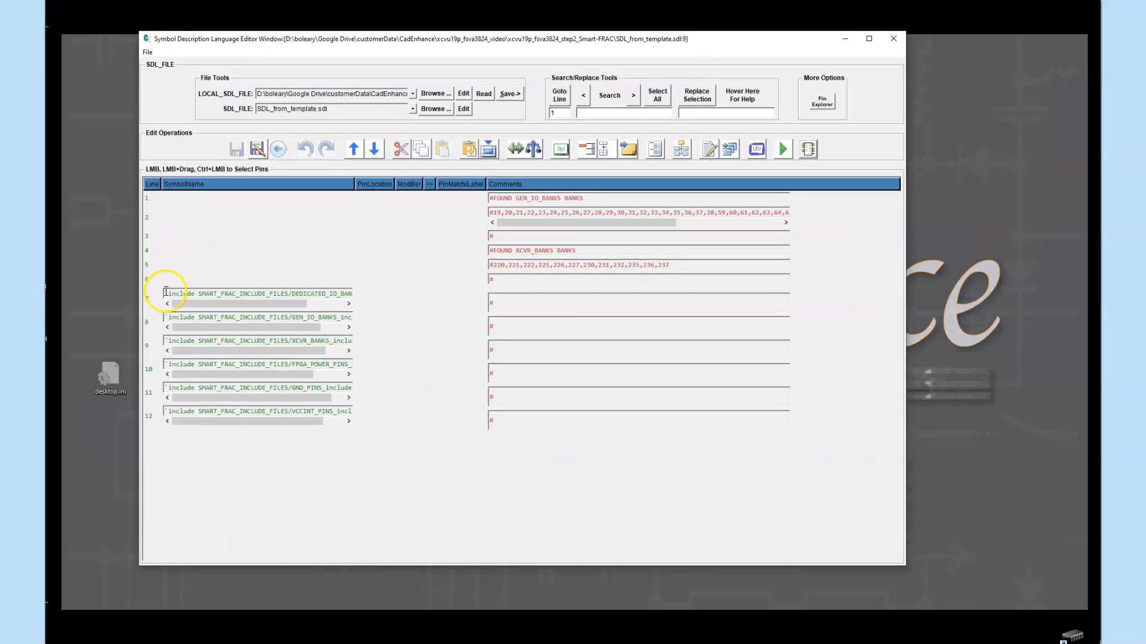
Examine the six SMART_FRAC include lines one by one, from DEDICATED_IO_BANKS through VCCINT_PINS.
click(153, 297)
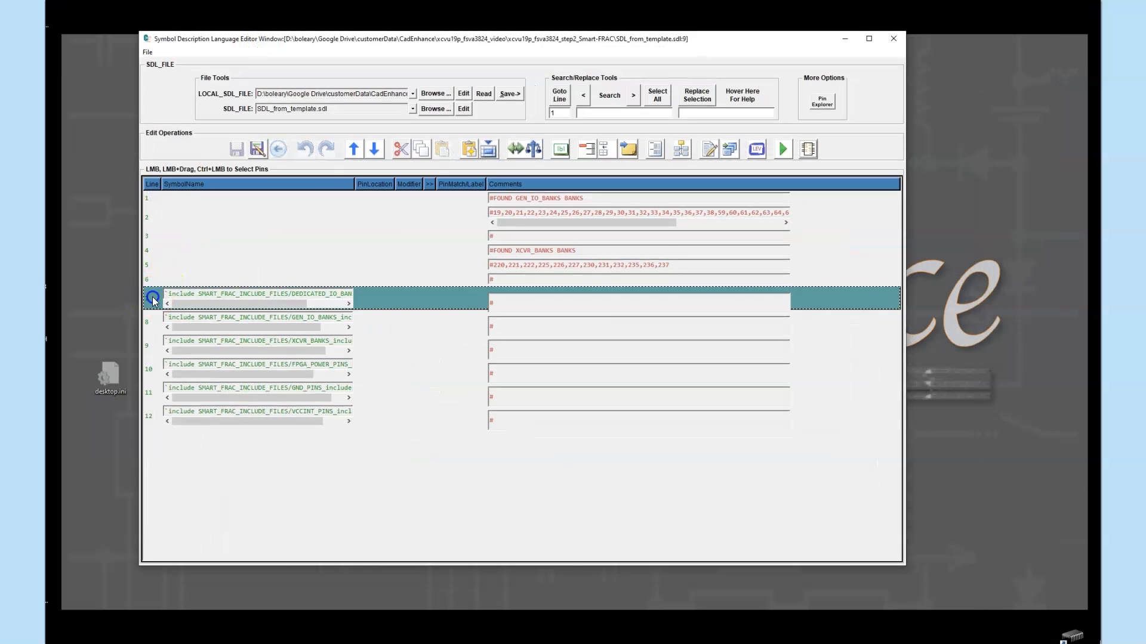
click(150, 326)
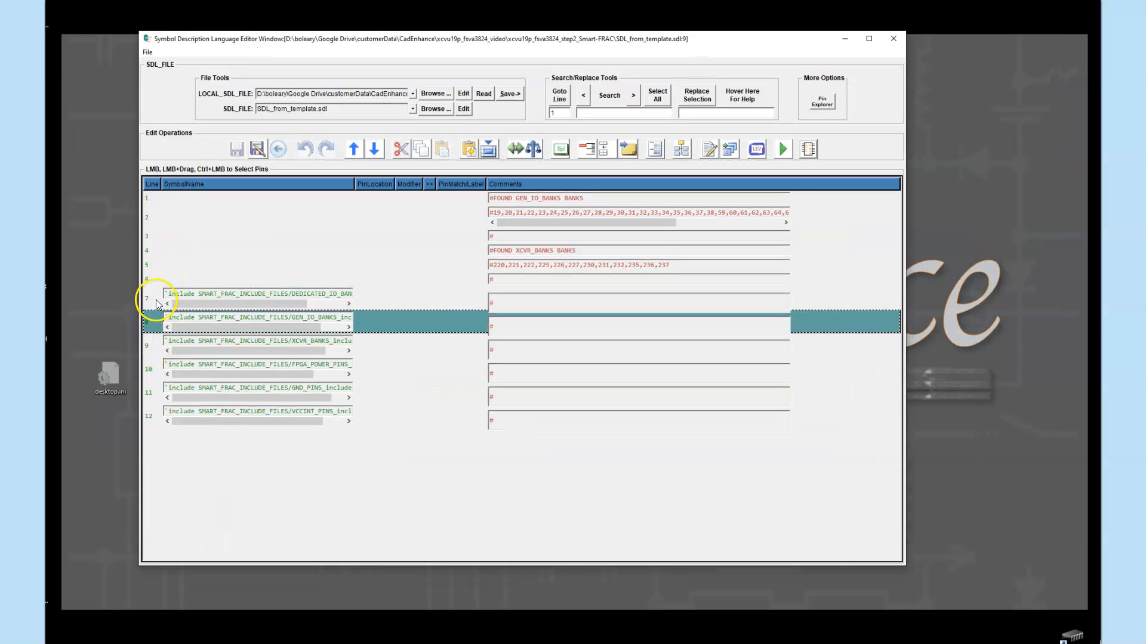
click(156, 301)
click(152, 322)
click(153, 345)
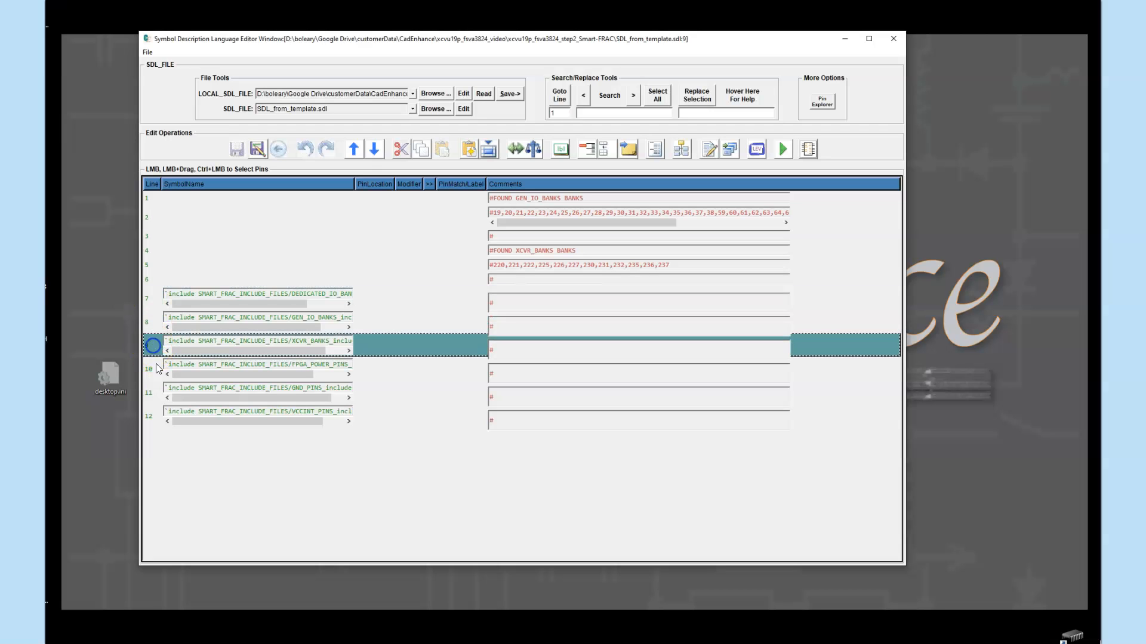
click(153, 371)
click(156, 300)
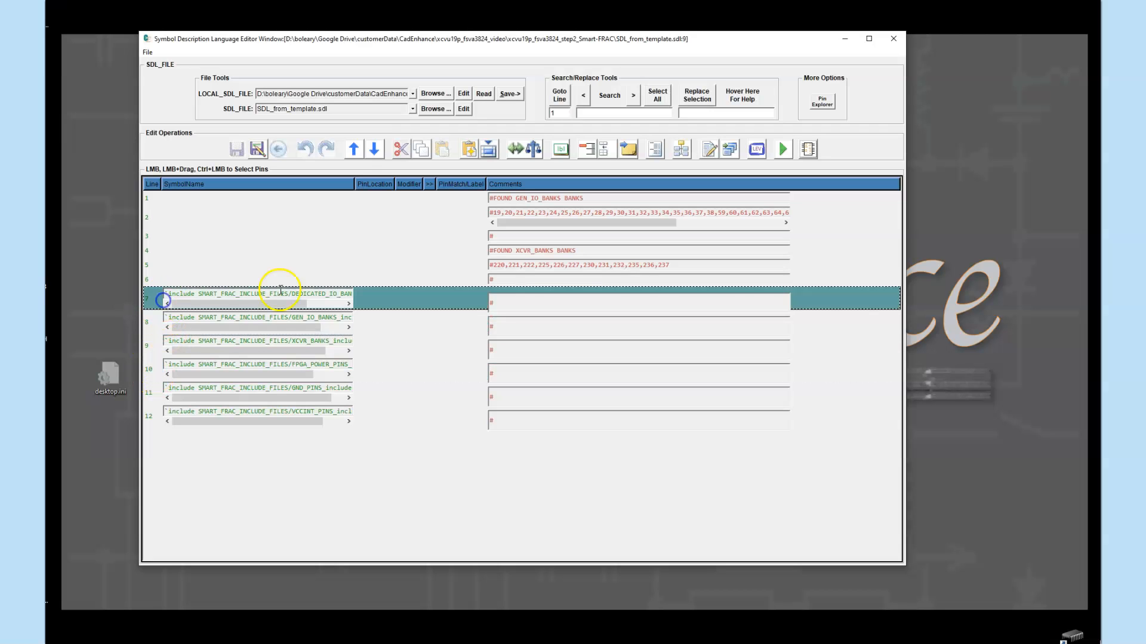
click(151, 323)
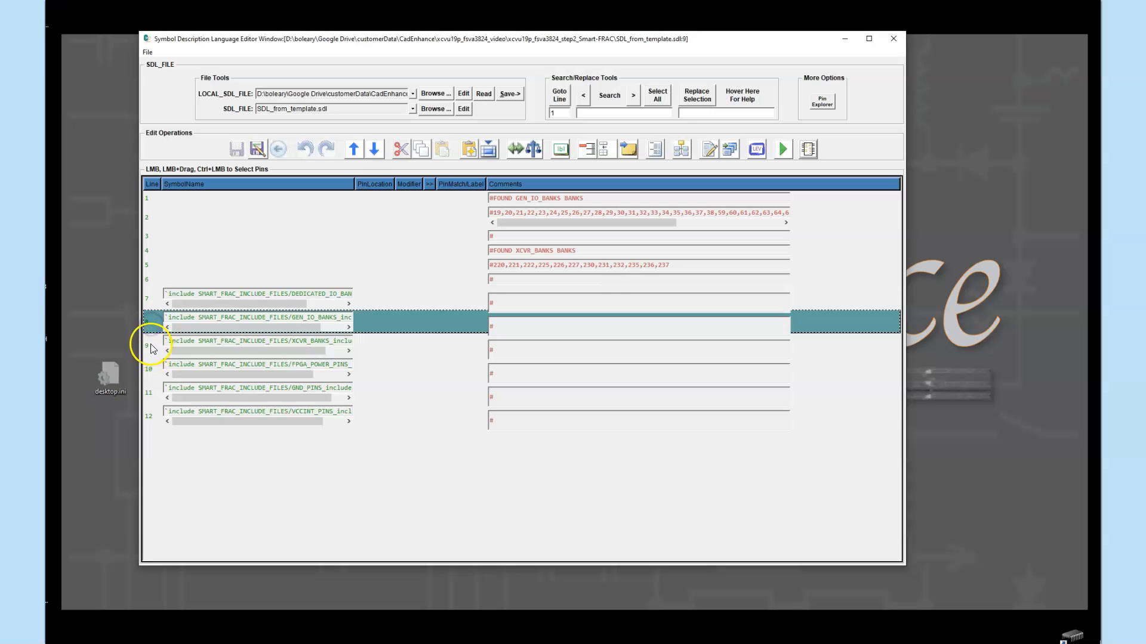
click(152, 346)
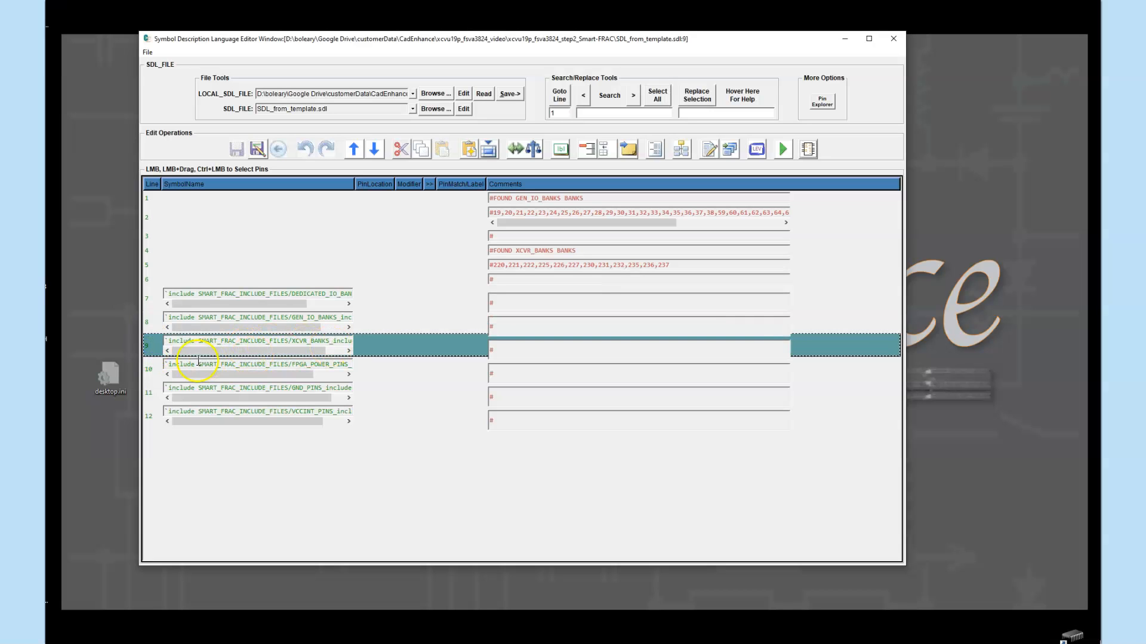
click(153, 370)
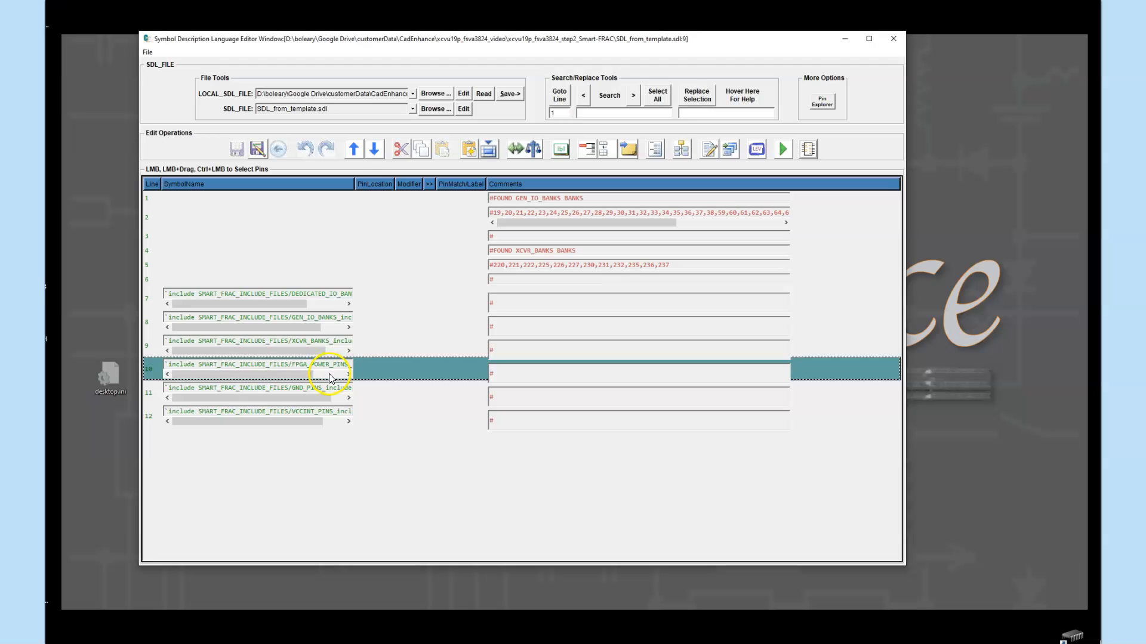
click(153, 394)
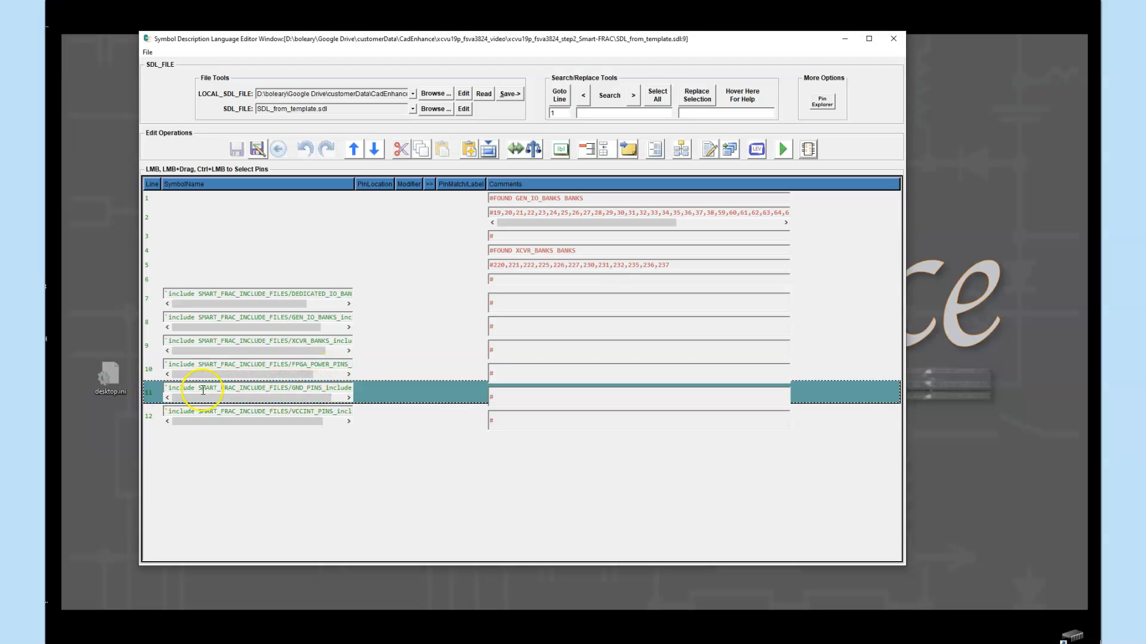
click(157, 416)
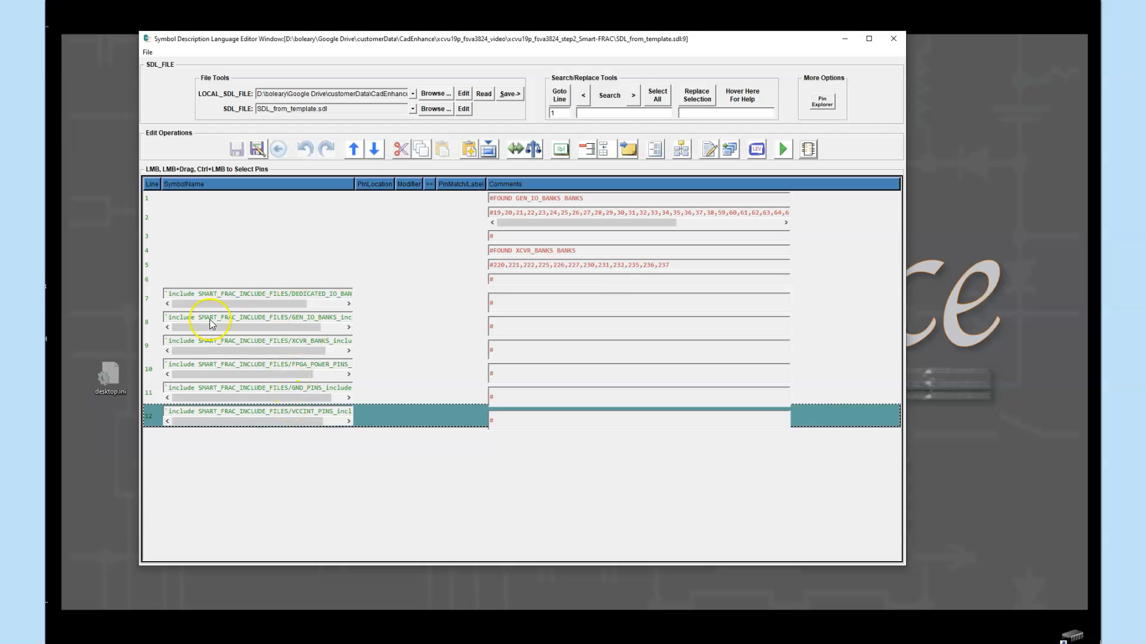
Move the VCCINT_PINS include line up one position so it sits above the GND_PINS include line.
click(158, 401)
click(154, 419)
click(146, 395)
click(149, 419)
click(158, 389)
click(154, 419)
click(355, 151)
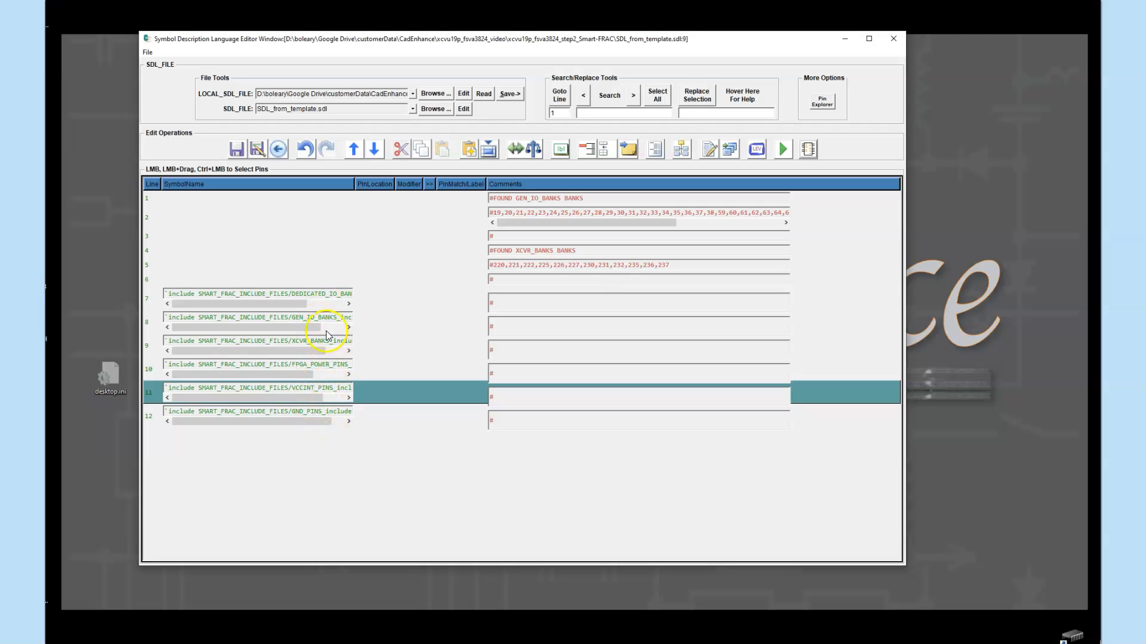
Review the order of the include lines from DEDICATED_IO_BANKS down to GND_PINS.
click(190, 292)
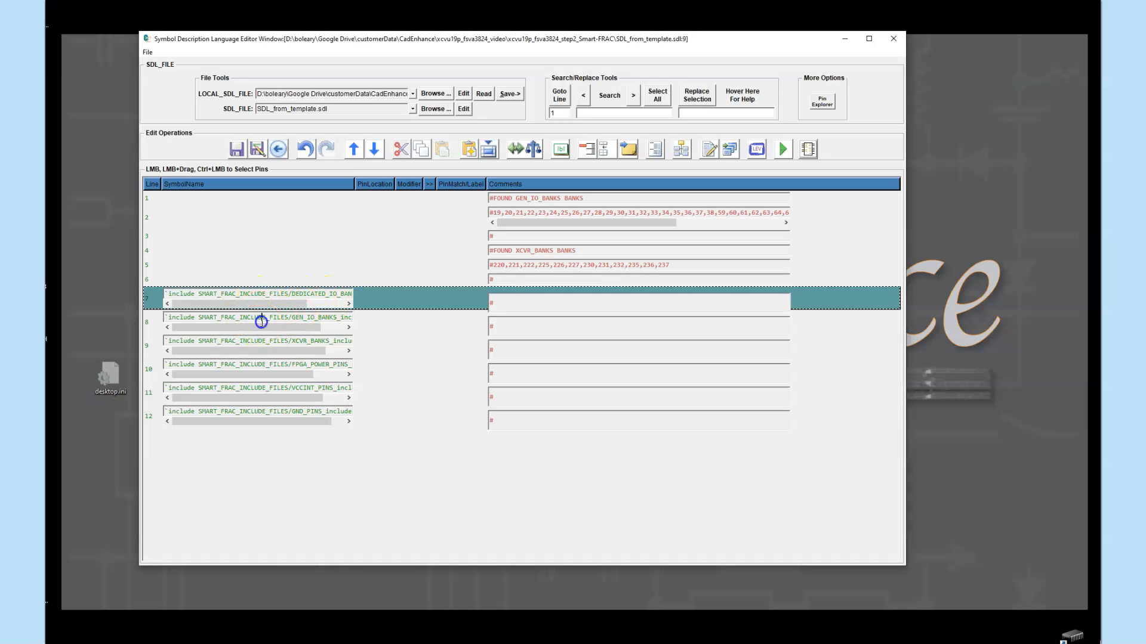
click(153, 322)
click(153, 353)
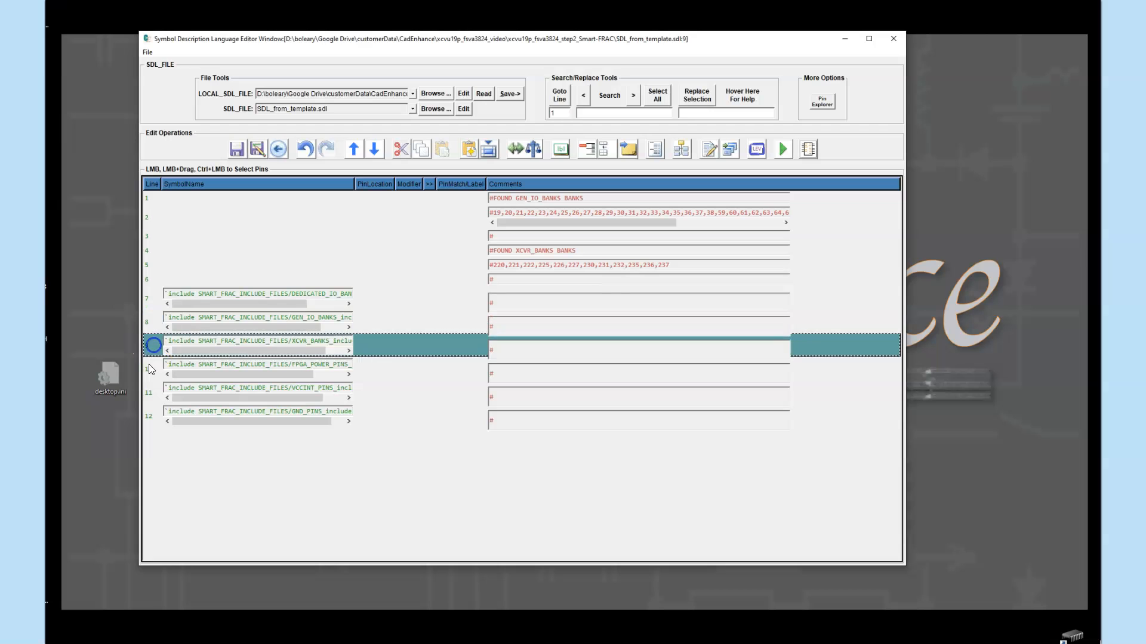
click(148, 371)
click(150, 399)
click(151, 411)
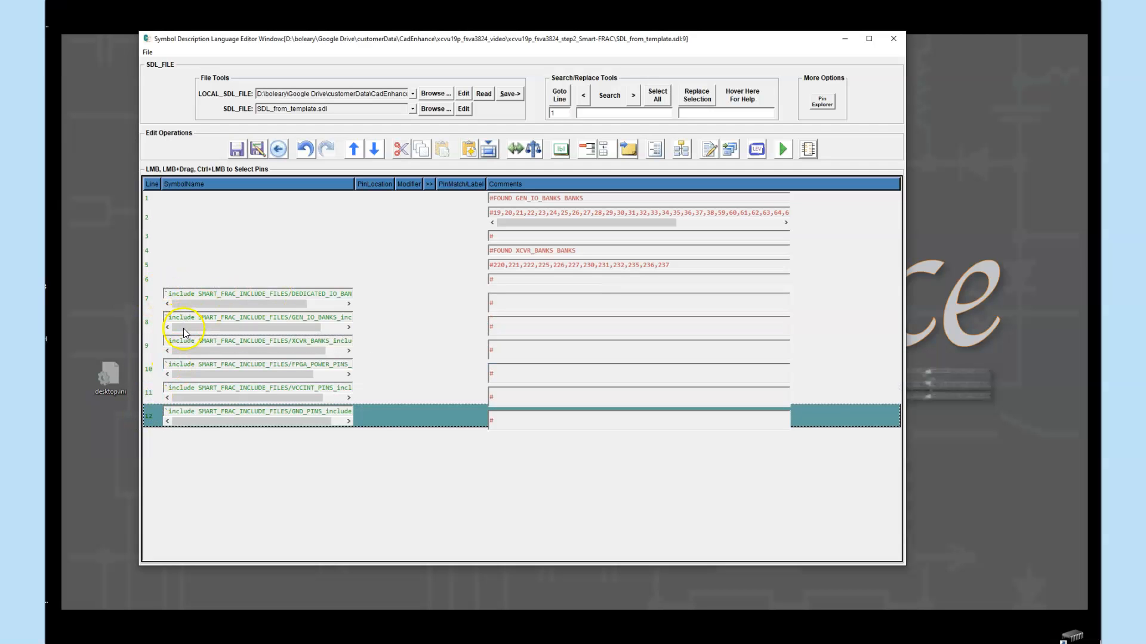
Open the DEDICATED_IO_BANKS include file from line 7 for editing and bring its whole window into view.
click(154, 299)
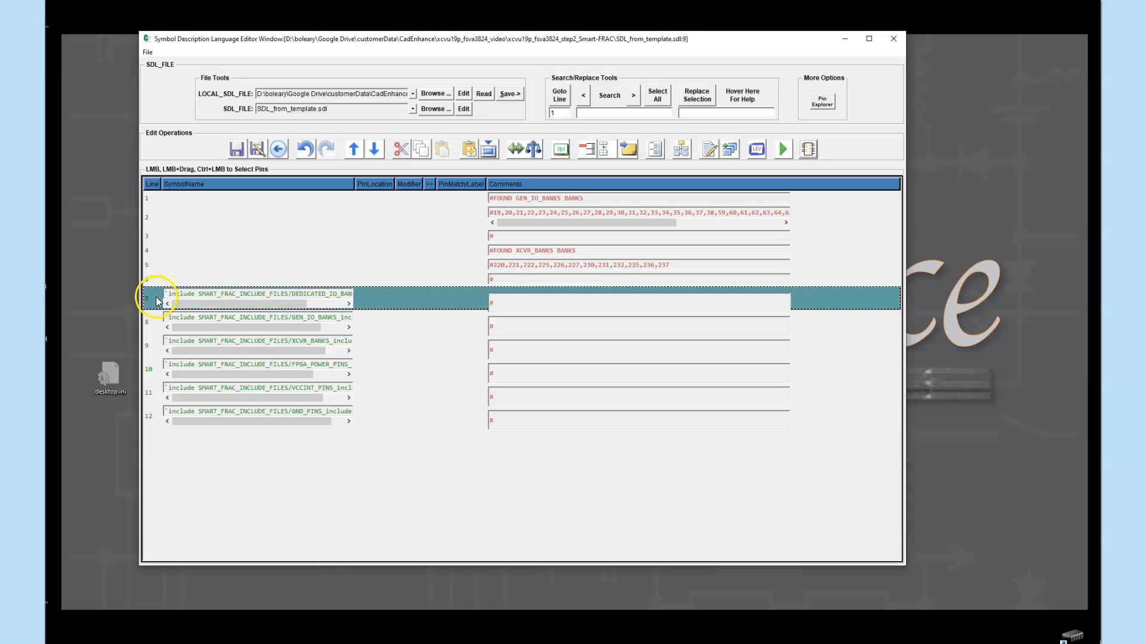
right_click(156, 296)
mouse_move(128, 321)
mouse_move(123, 435)
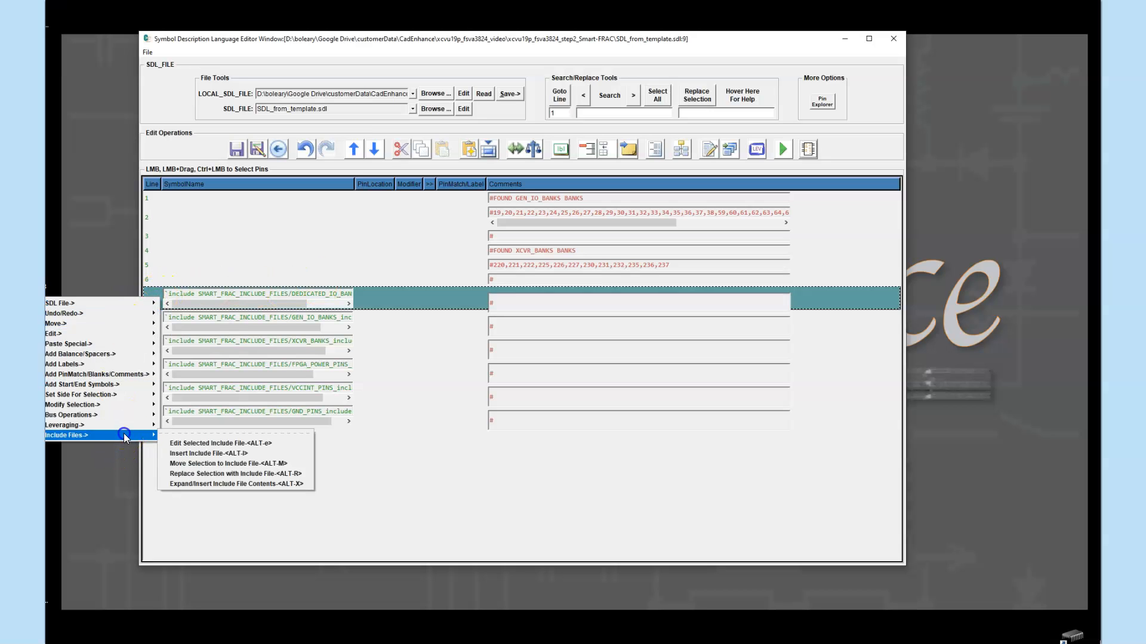
click(212, 442)
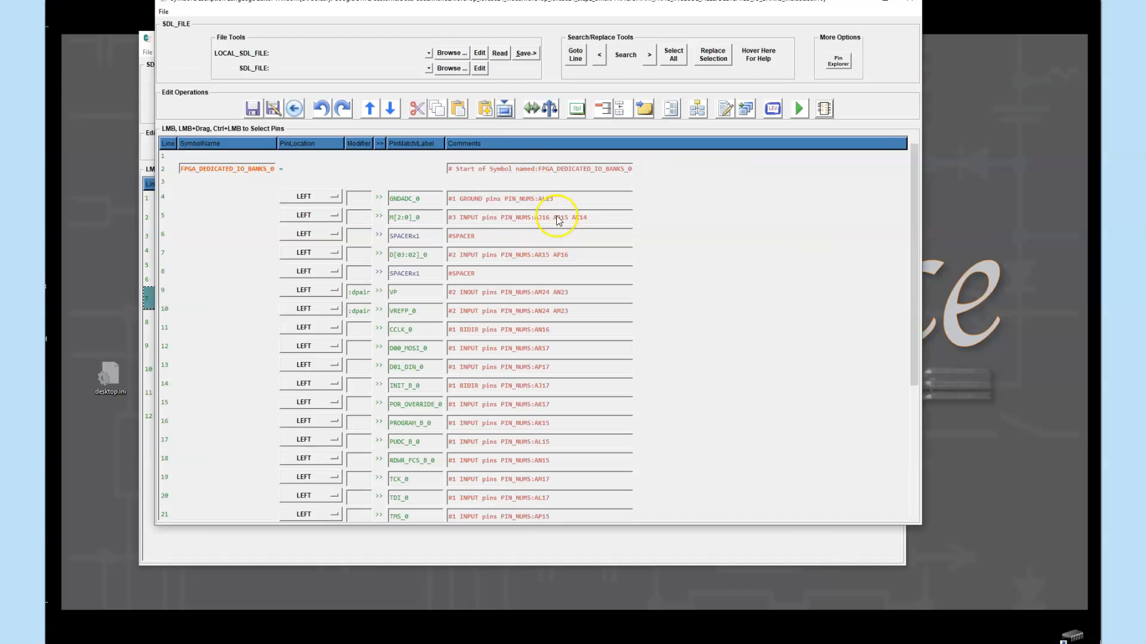
drag(440, 10, 408, 43)
Examine the left and right pin assignments of the FPGA_DEDICATED_IO_BANKS_0 symbol and close its include file.
click(200, 244)
scroll(328, 289, down, 3)
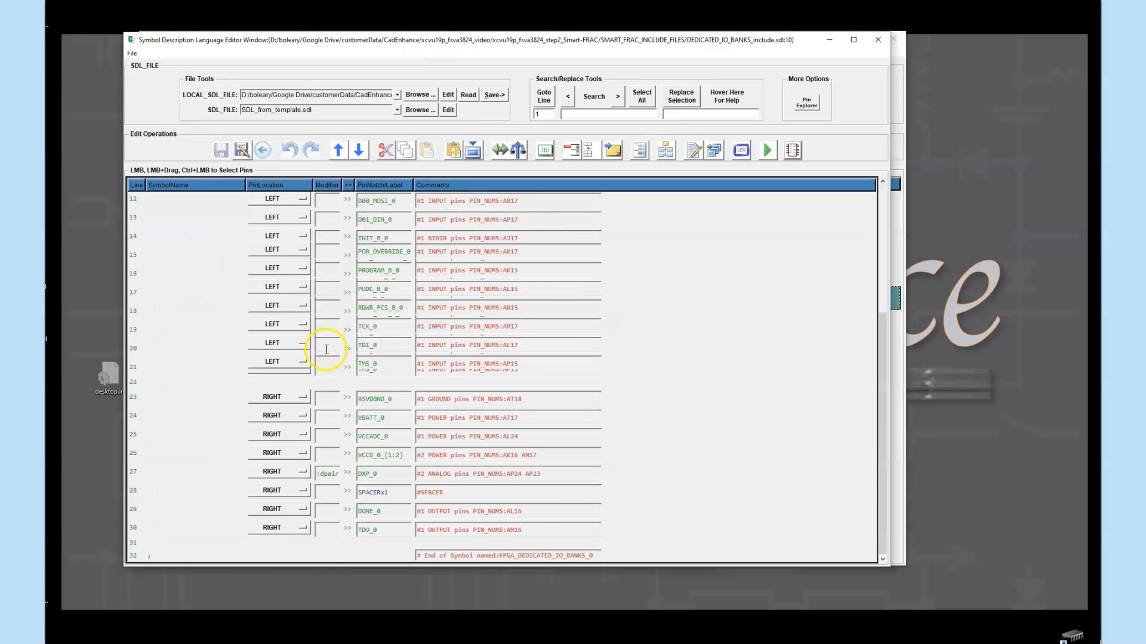
scroll(308, 297, up, 3)
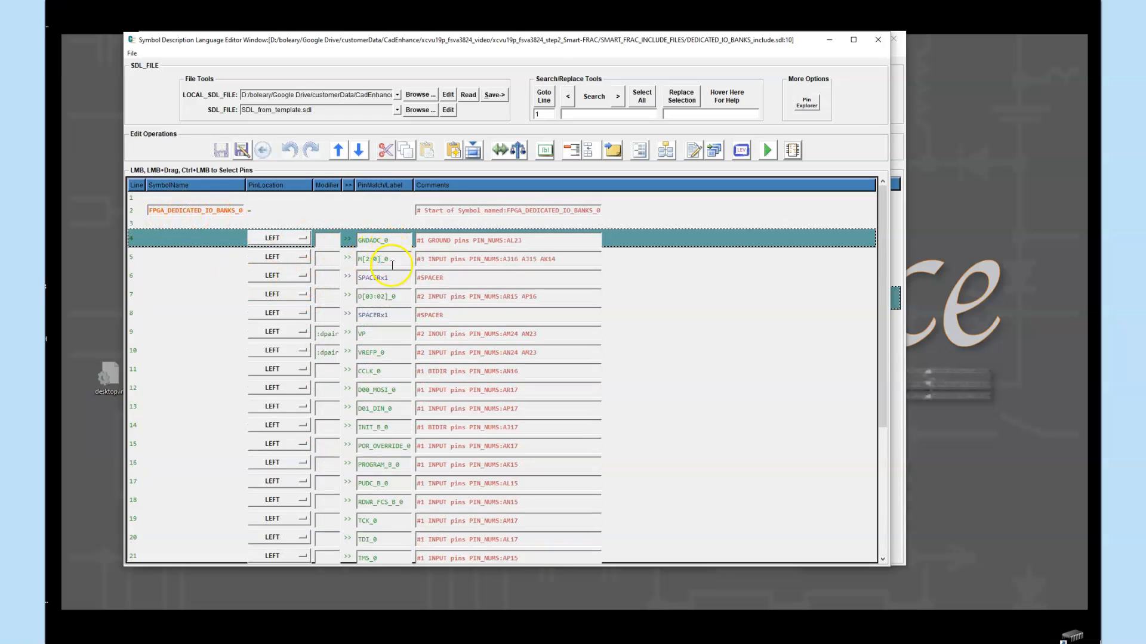
scroll(392, 265, down, 4)
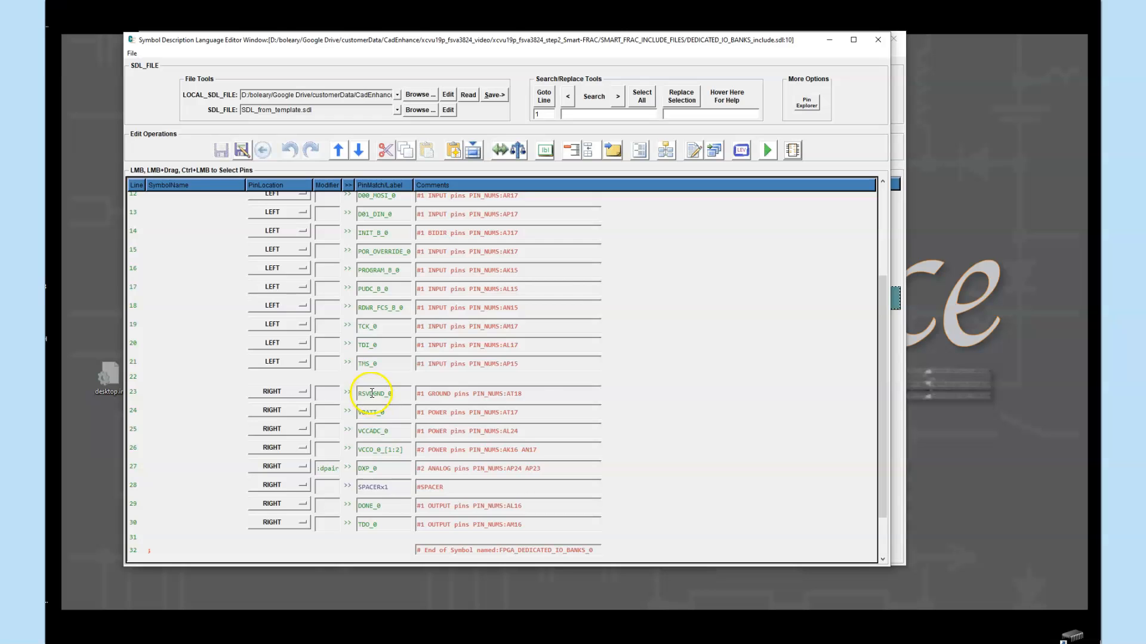
scroll(367, 358, up, 4)
scroll(349, 409, down, 5)
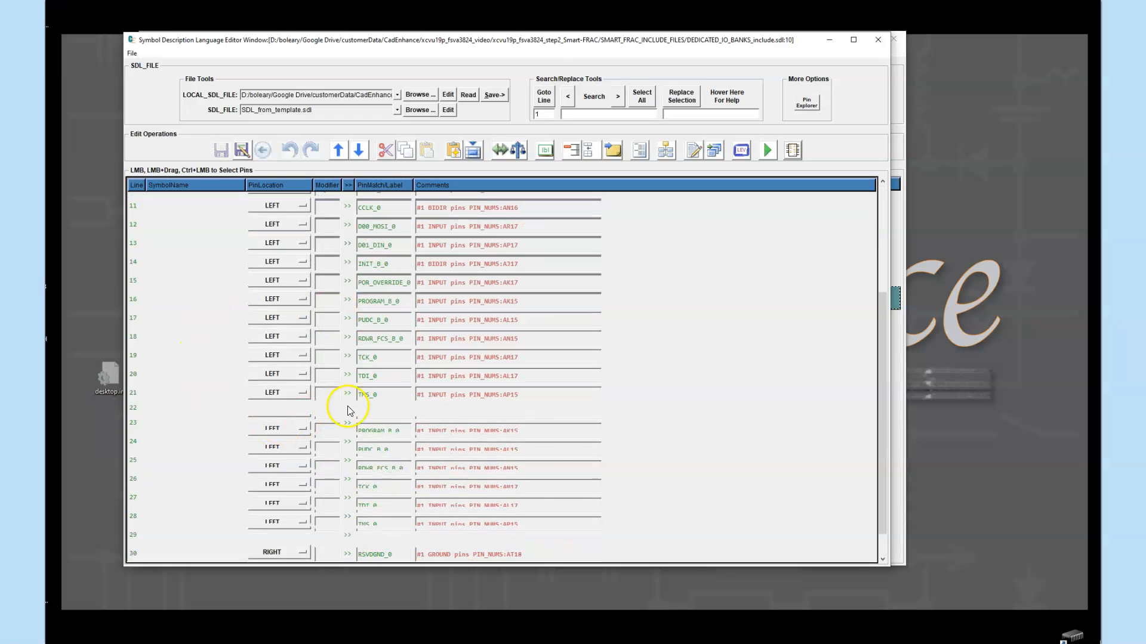
scroll(364, 309, up, 4)
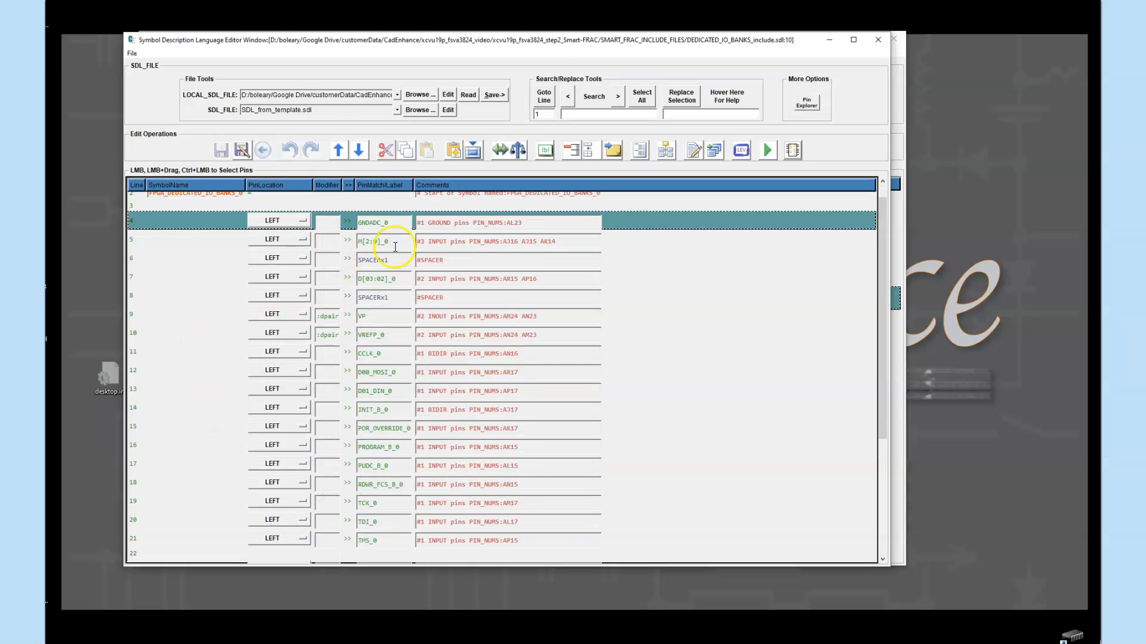
scroll(328, 304, up, 1)
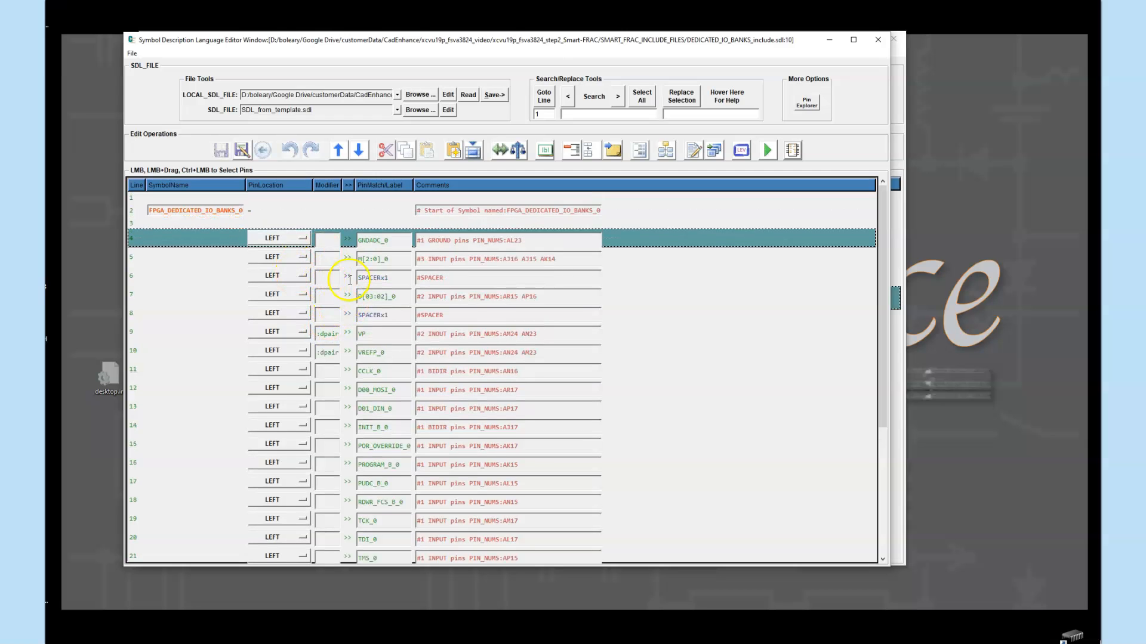
scroll(278, 328, down, 4)
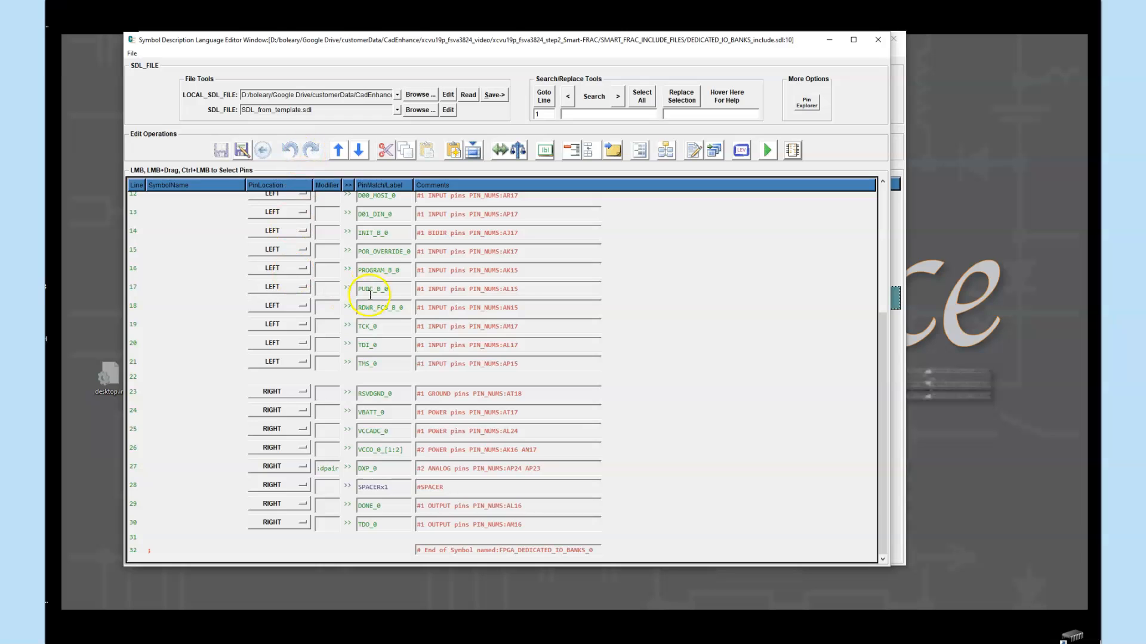
scroll(382, 289, up, 2)
click(878, 39)
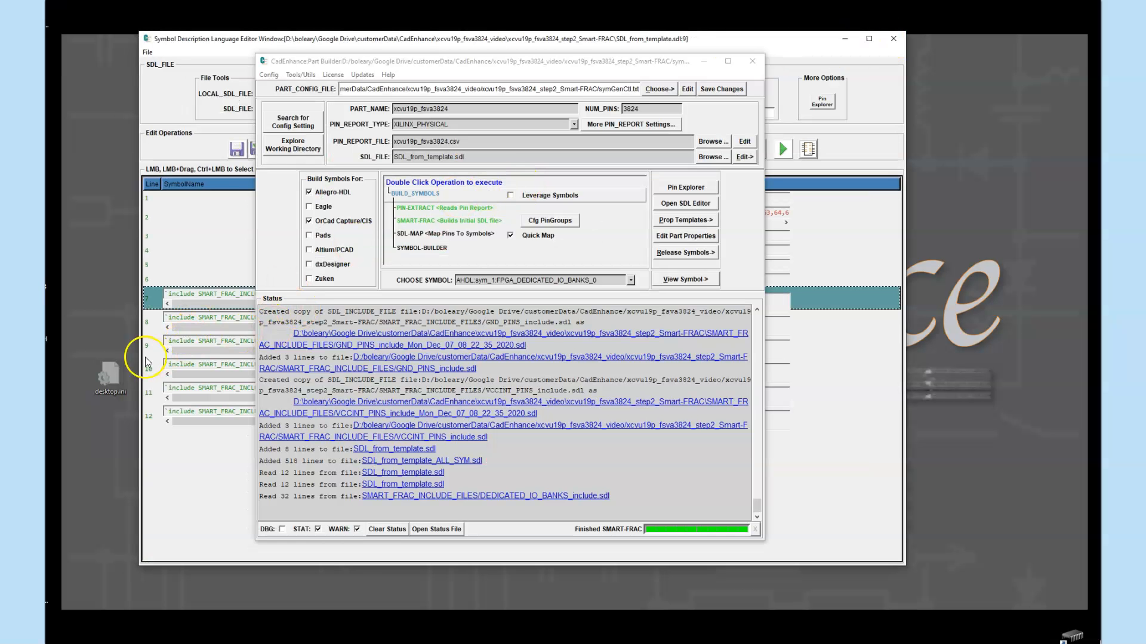
Return to SDL_from_template.sdl and open the GEN_IO_BANKS include file from line 8 for editing.
click(229, 42)
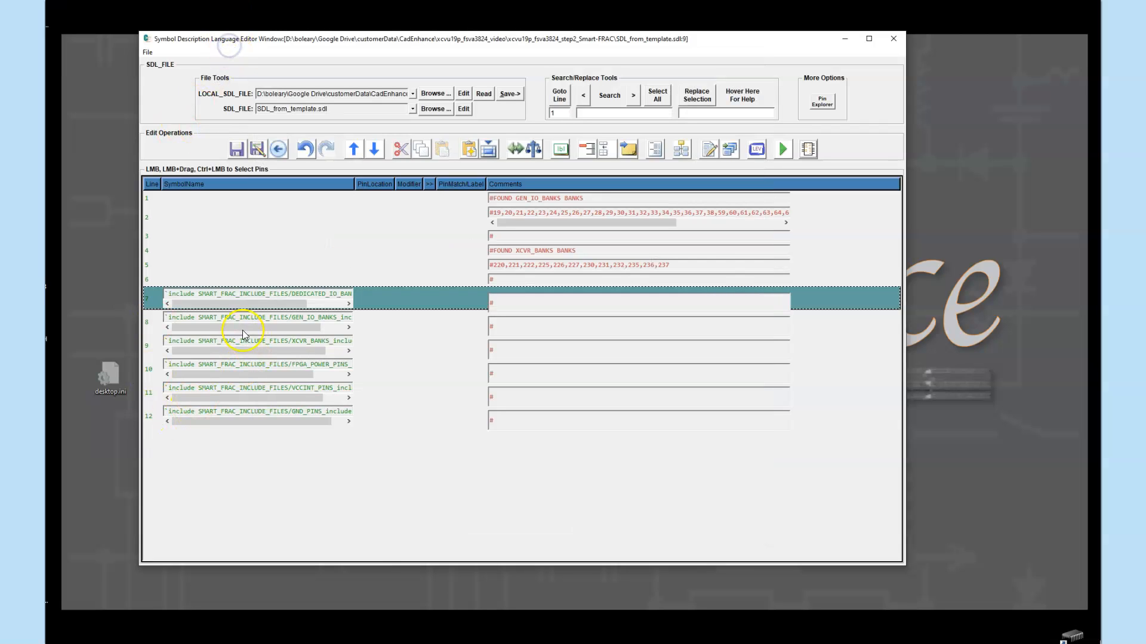
click(149, 325)
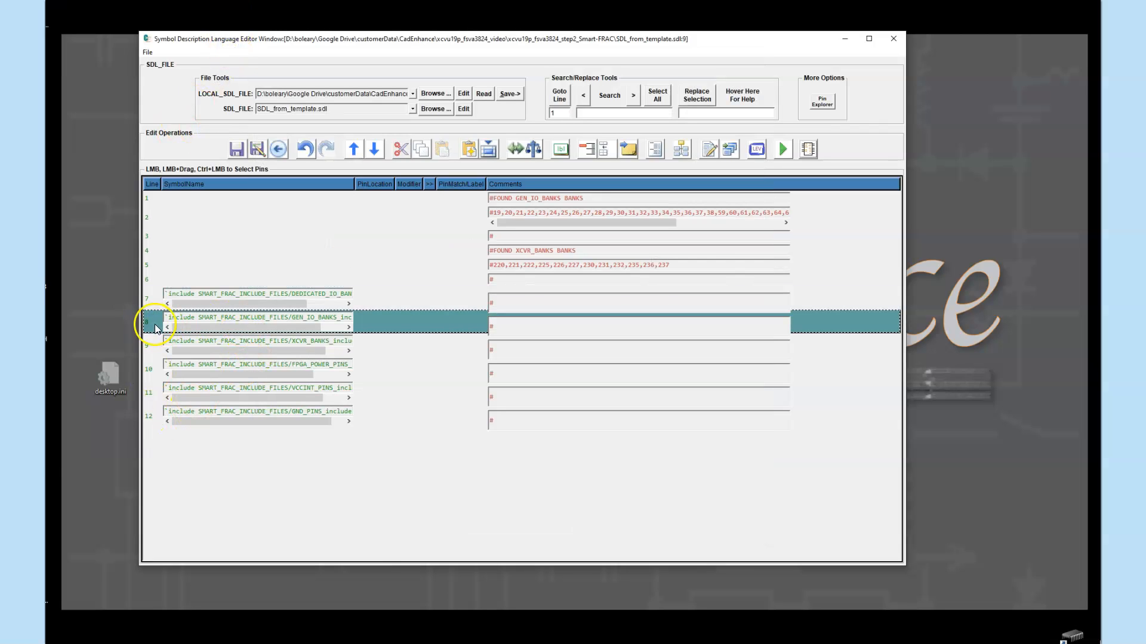
right_click(155, 324)
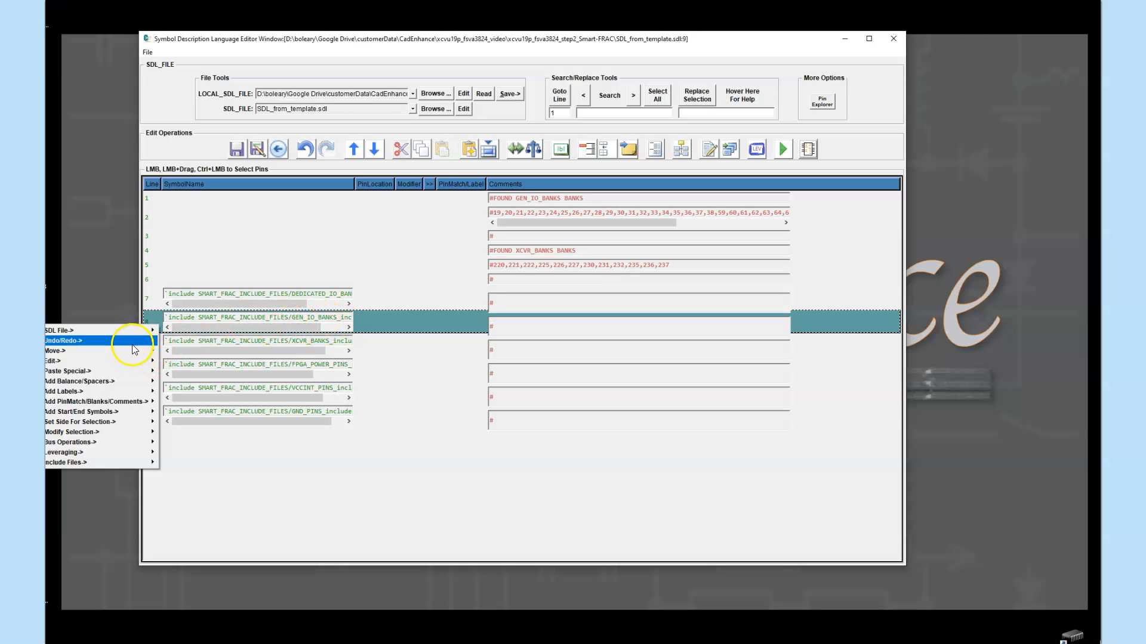
mouse_move(128, 330)
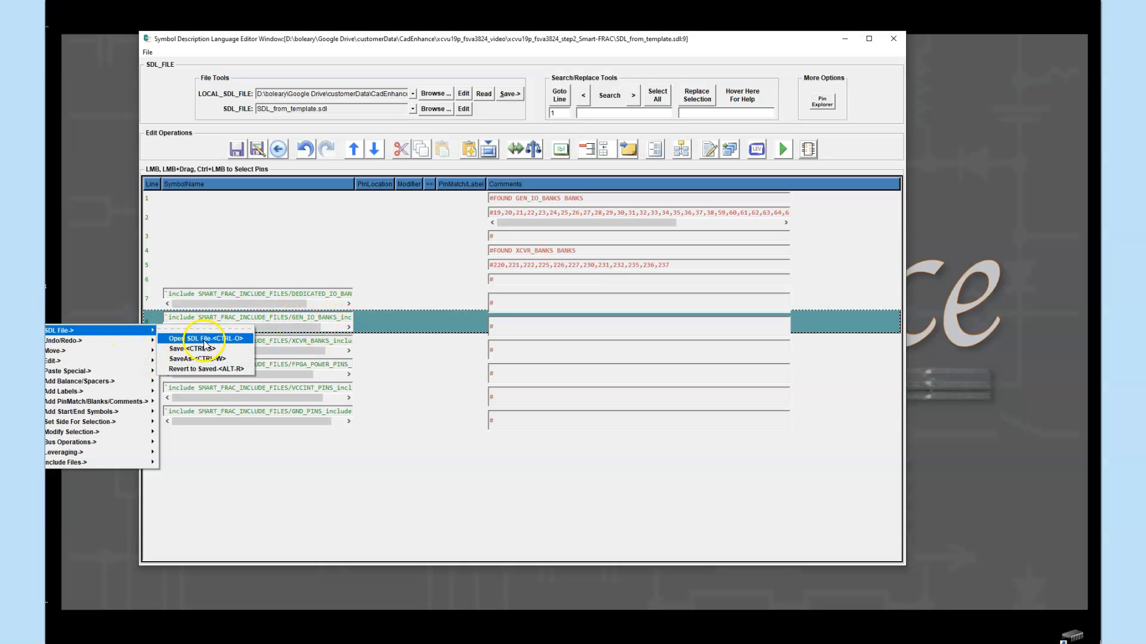
mouse_move(109, 464)
click(209, 467)
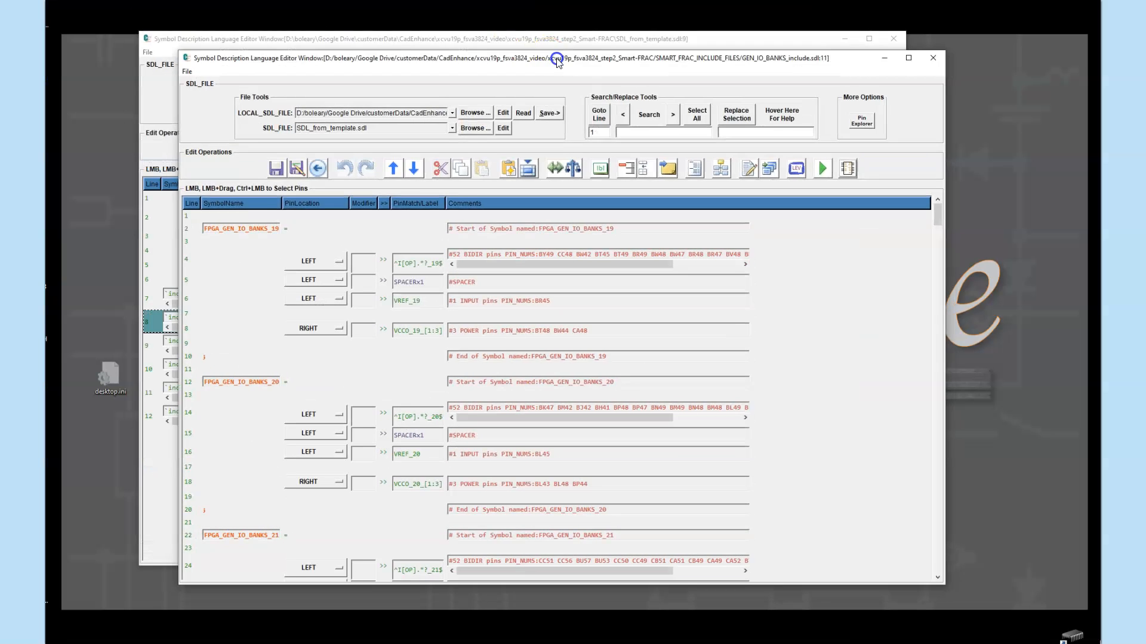
Review the sequence of general IO bank symbols from FPGA_GEN_IO_BANKS_19 down to FPGA_GEN_IO_BANKS_63 in the include file.
click(187, 250)
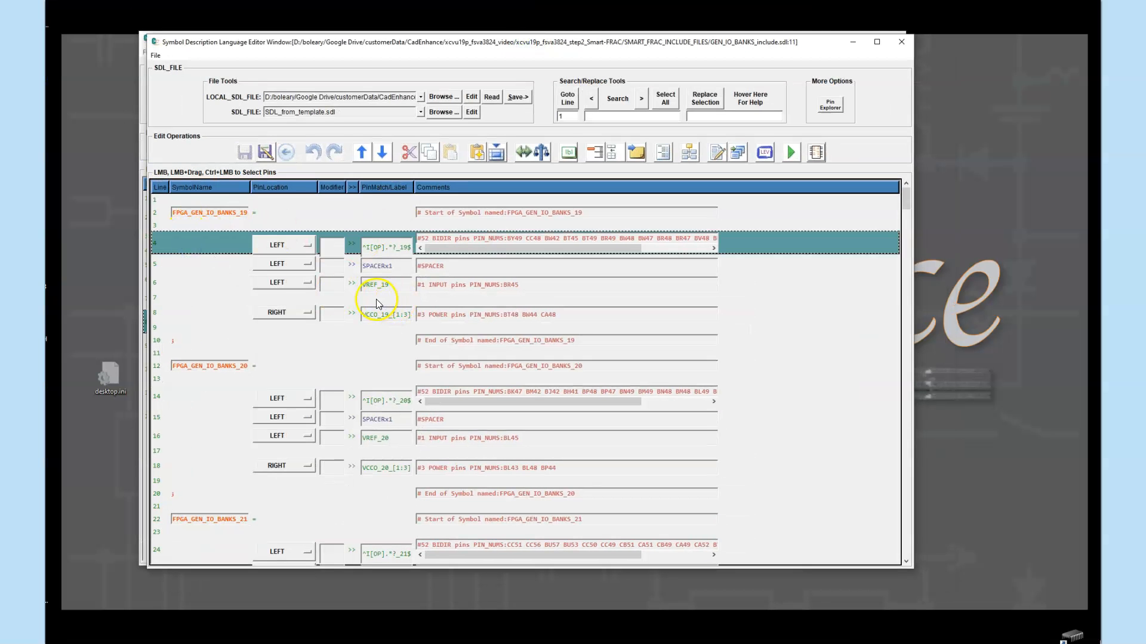
click(201, 214)
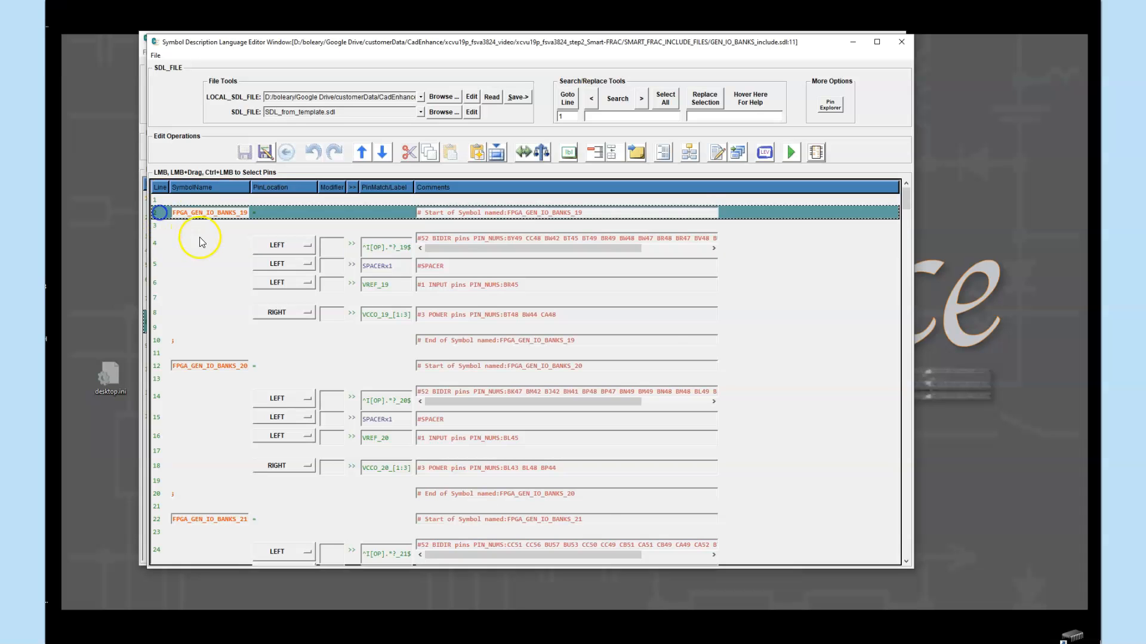
scroll(179, 404, down, 3)
scroll(201, 399, down, 15)
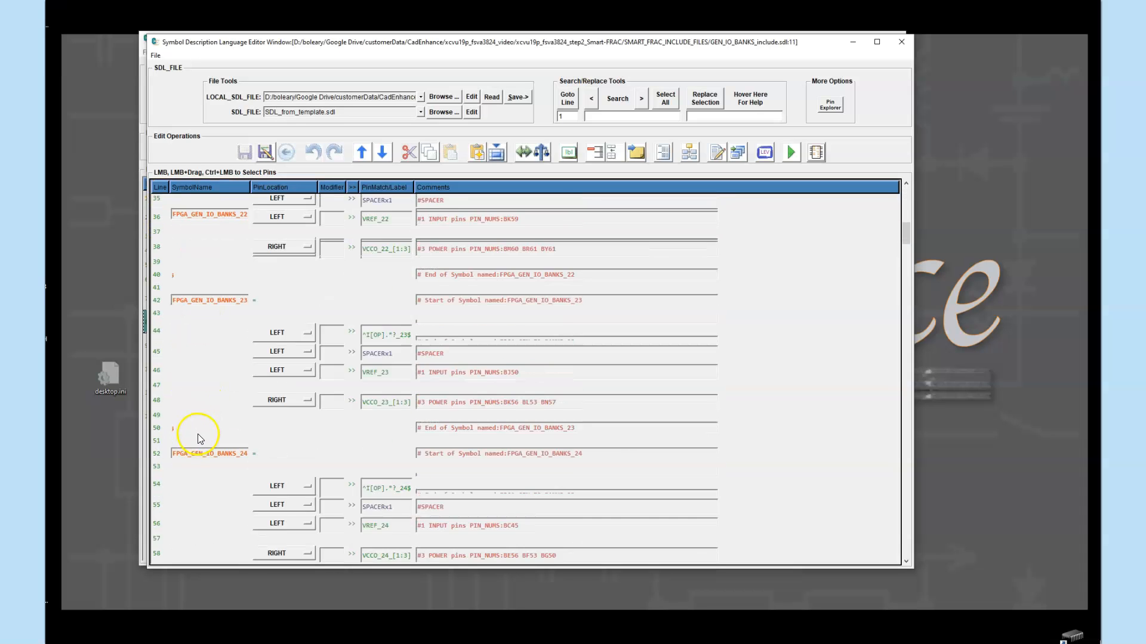
scroll(215, 389, down, 4)
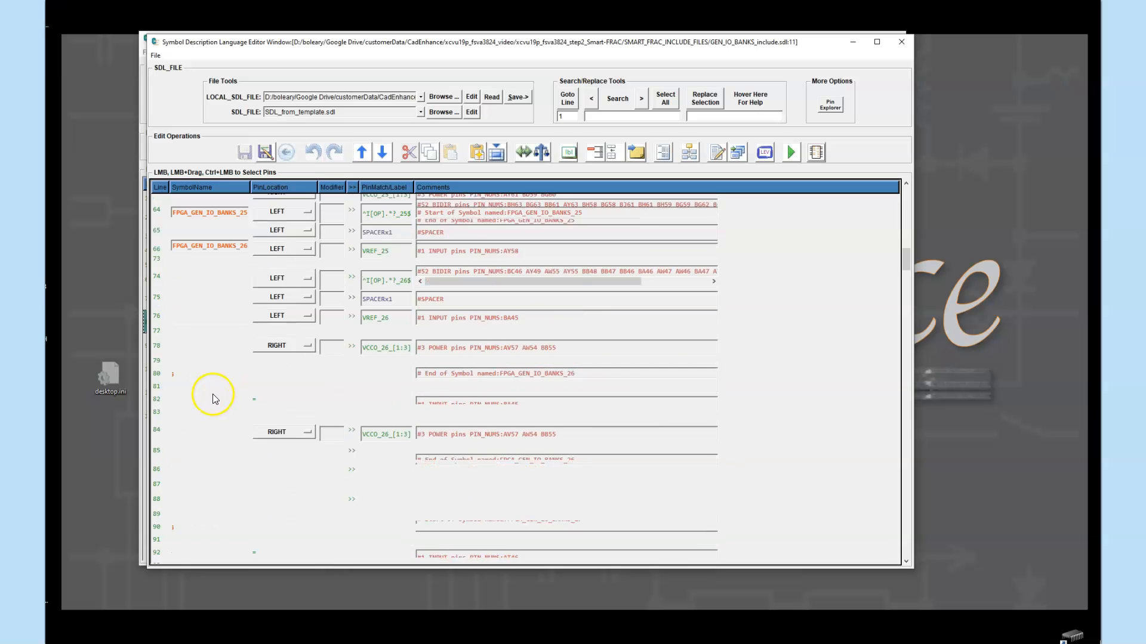
scroll(213, 388, down, 15)
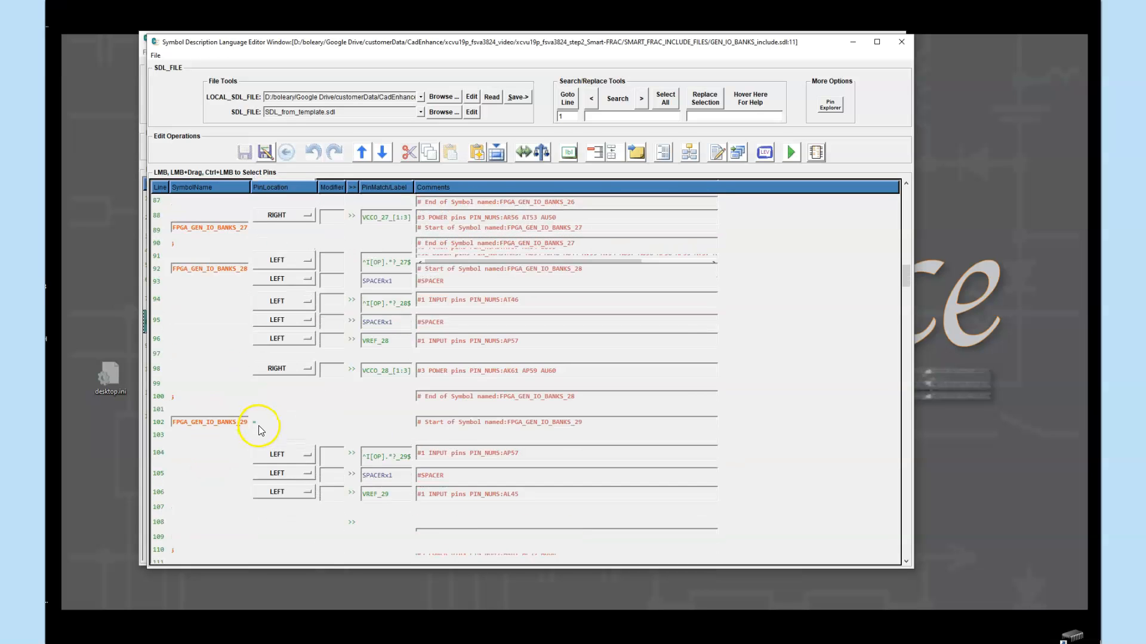
scroll(245, 383, down, 13)
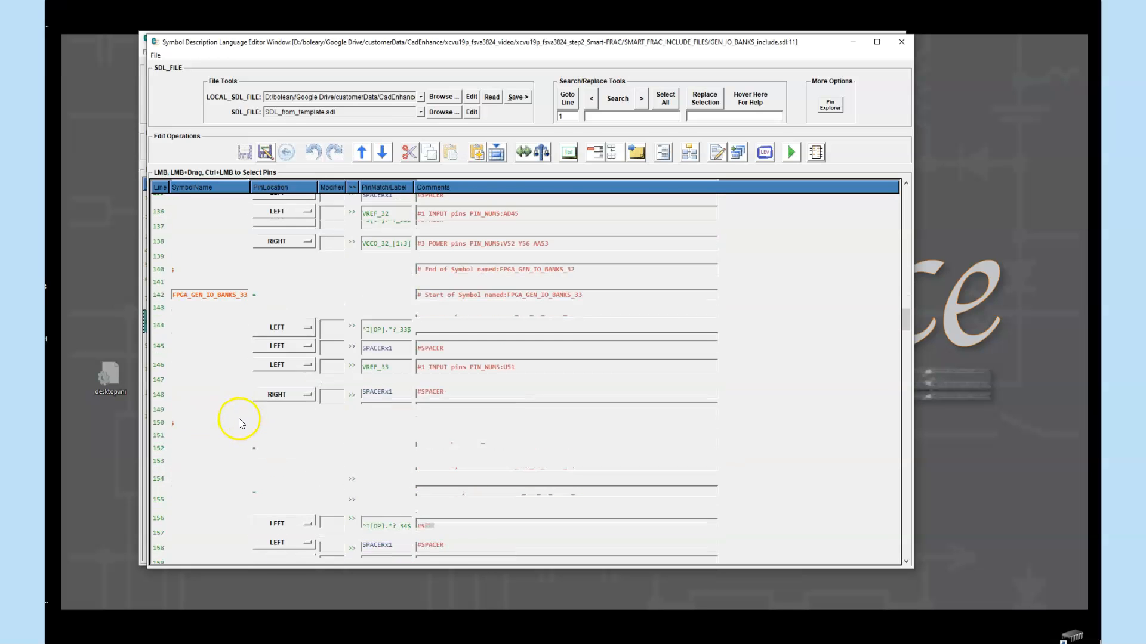
scroll(239, 398, down, 6)
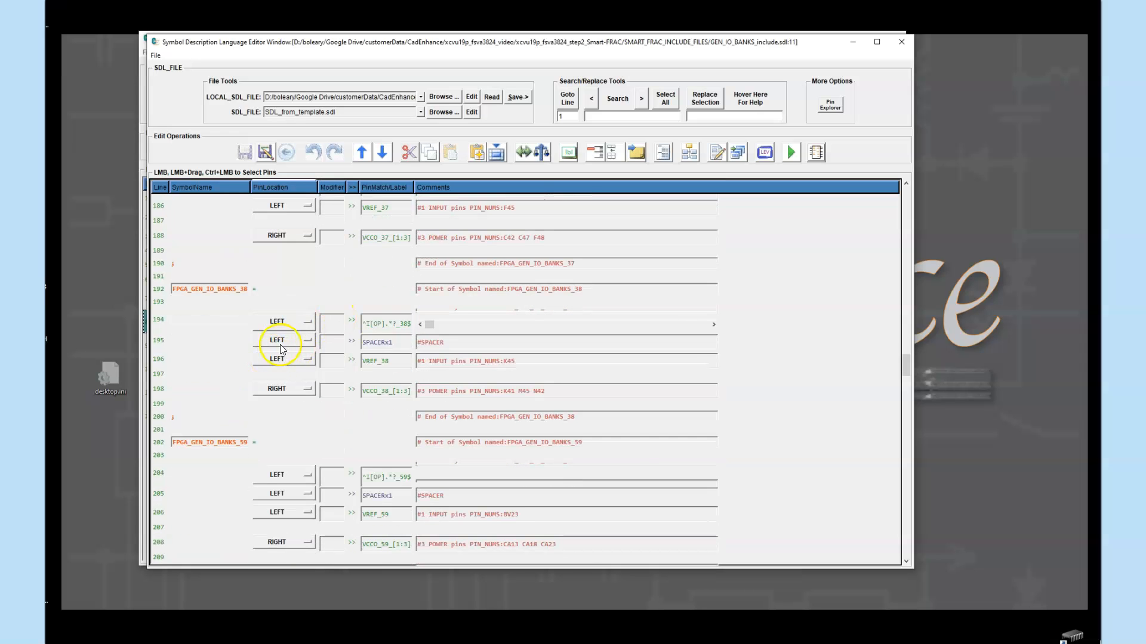
scroll(201, 478, down, 8)
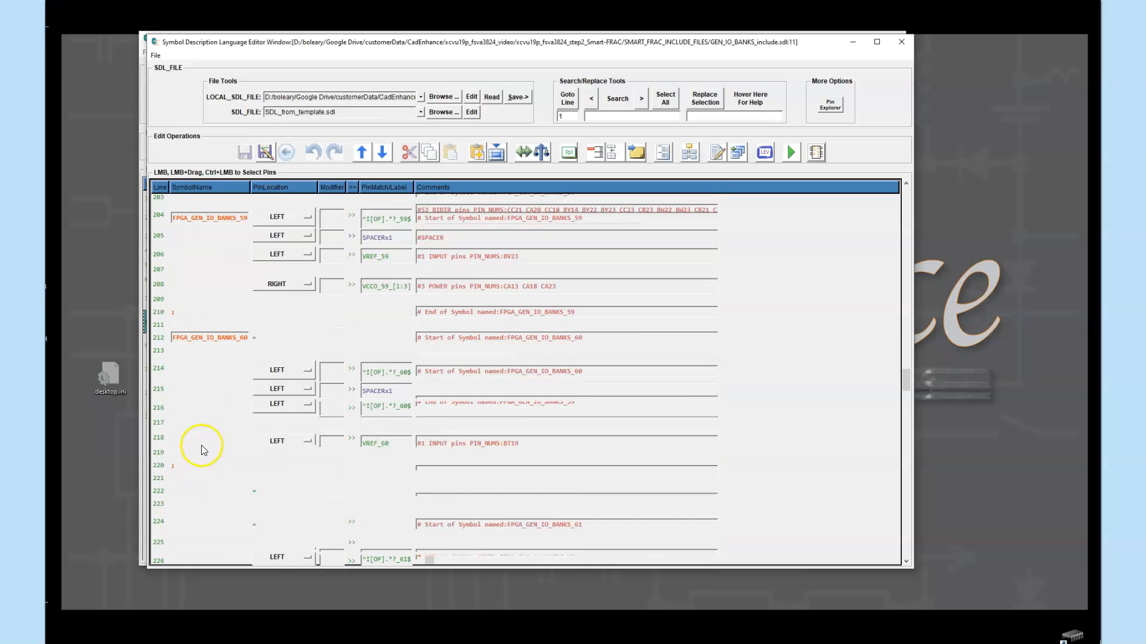
scroll(204, 445, down, 3)
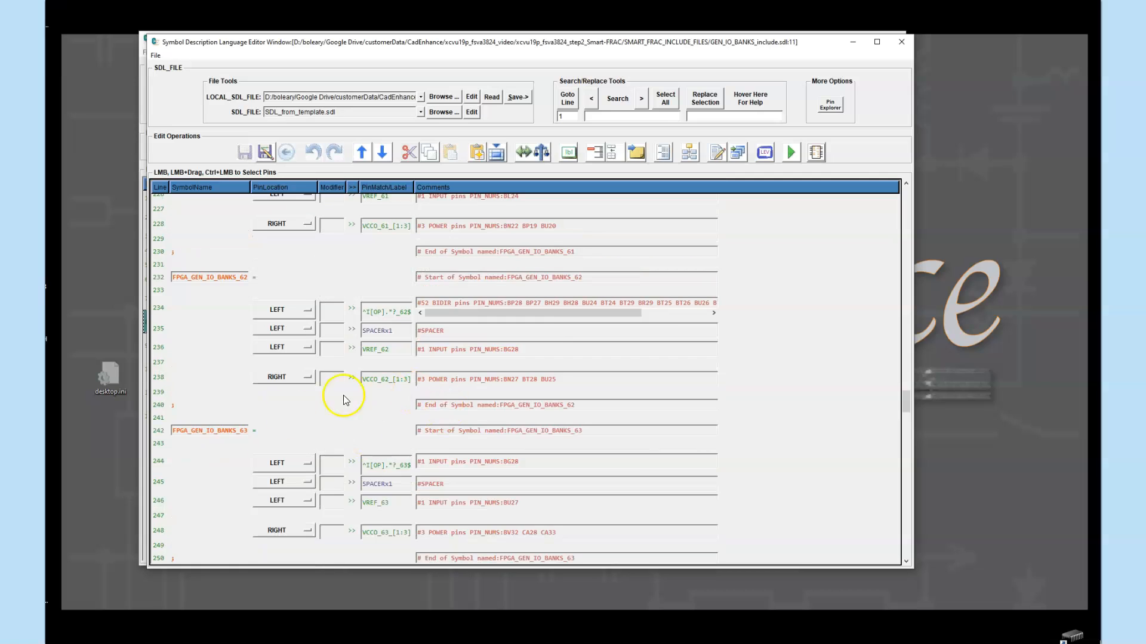
click(163, 430)
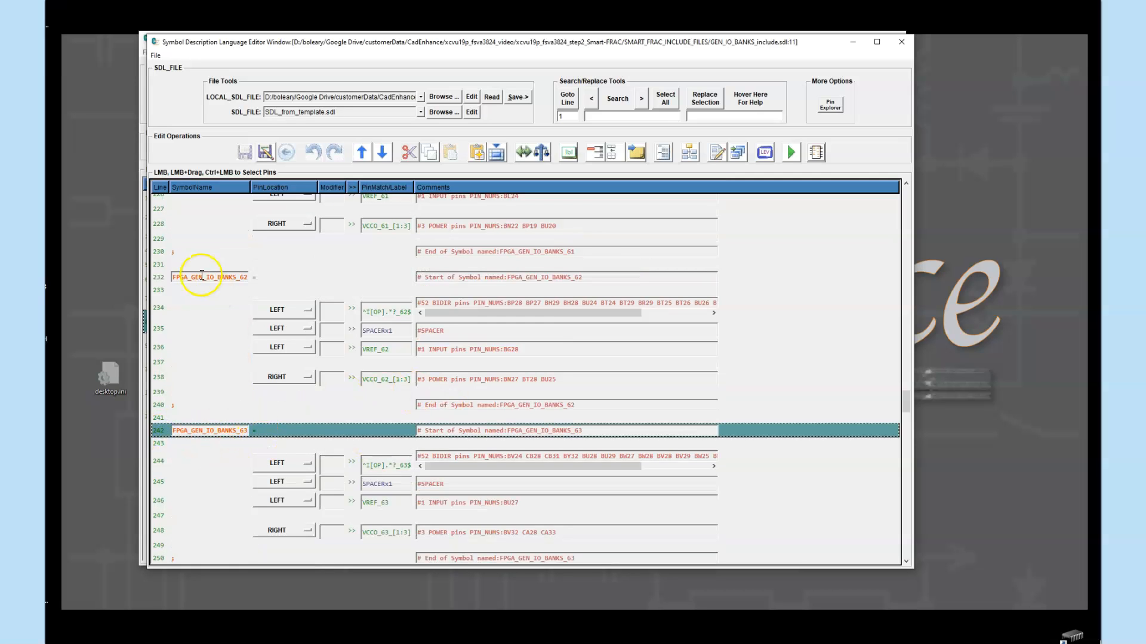
click(161, 280)
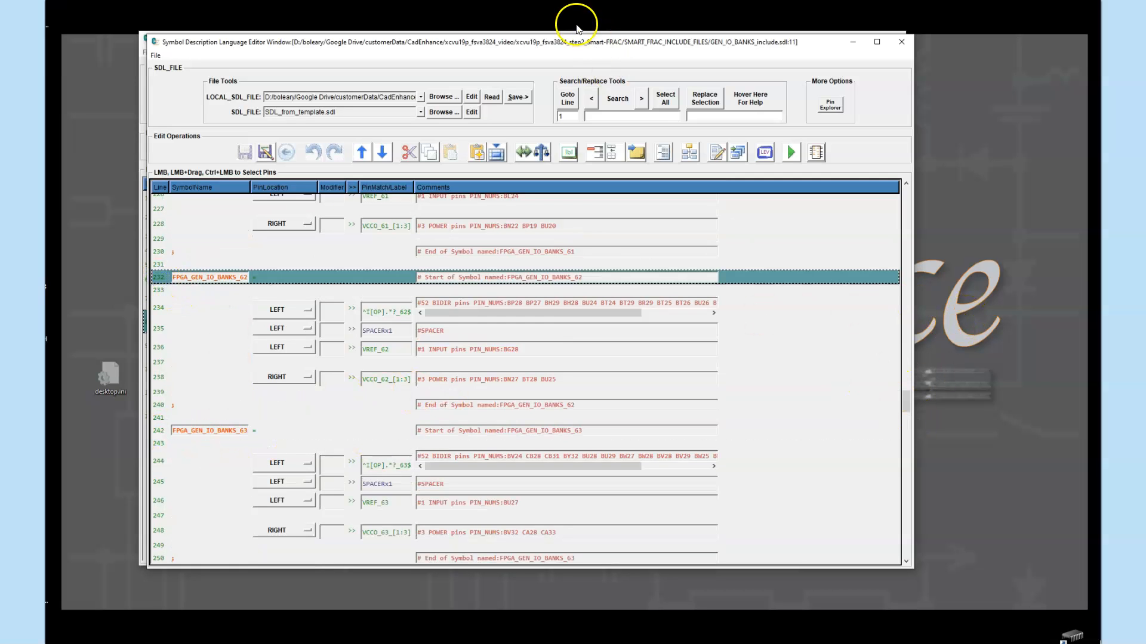
Return to line 1 and check the file's first and last symbols, FPGA_GEN_IO_BANKS_19 and FPGA_GEN_IO_BANKS_98.
click(572, 99)
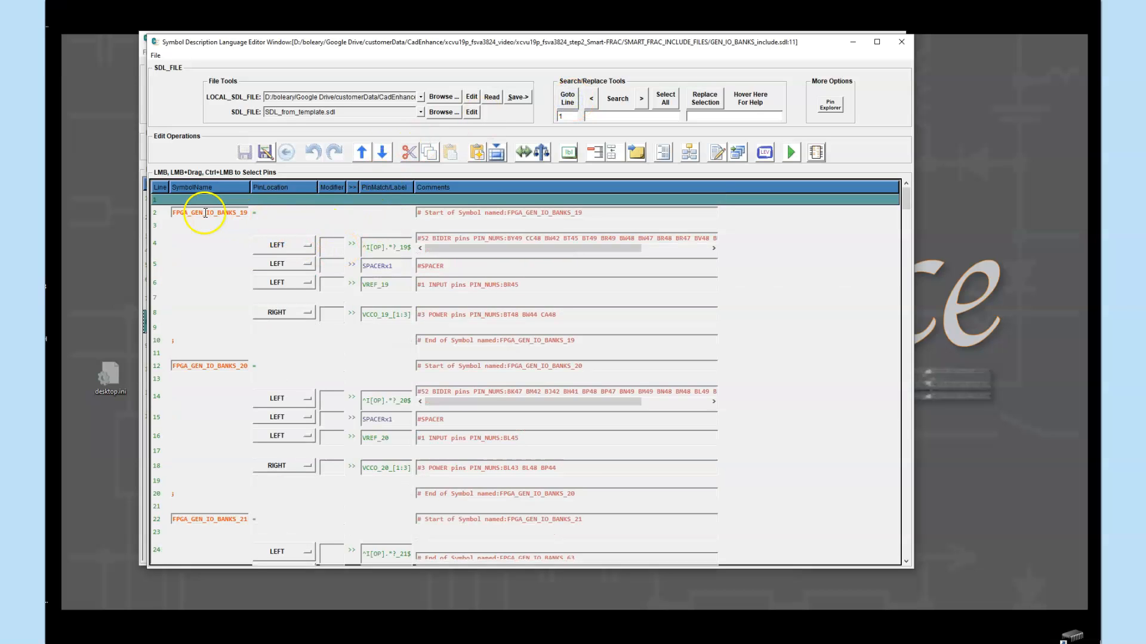
click(205, 213)
drag(906, 206, 905, 560)
click(159, 463)
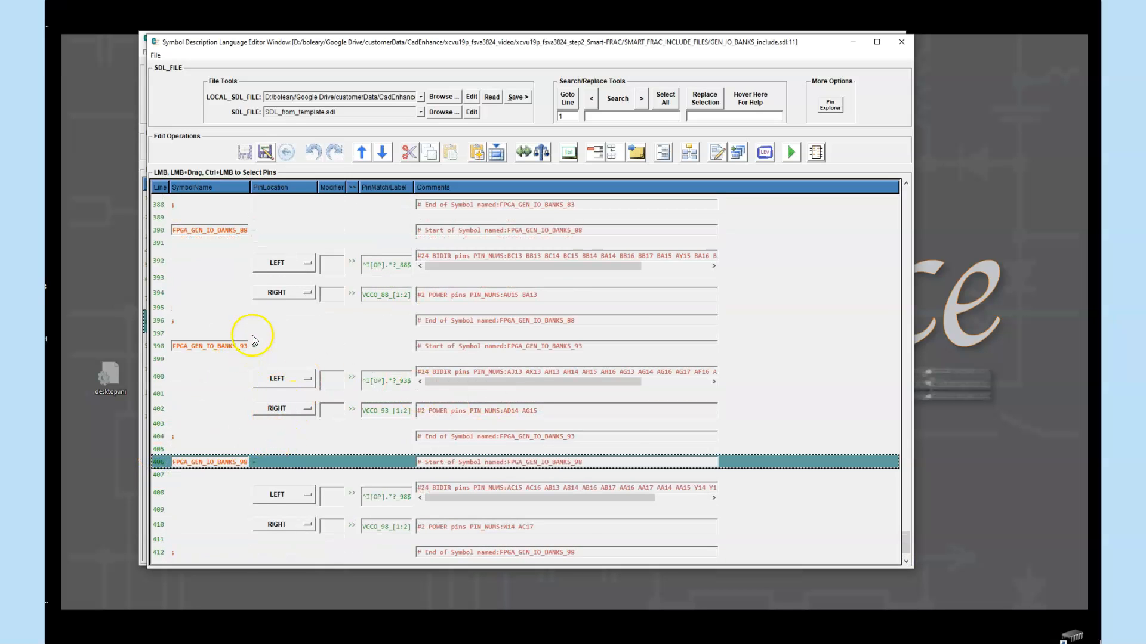
scroll(244, 340, up, 2)
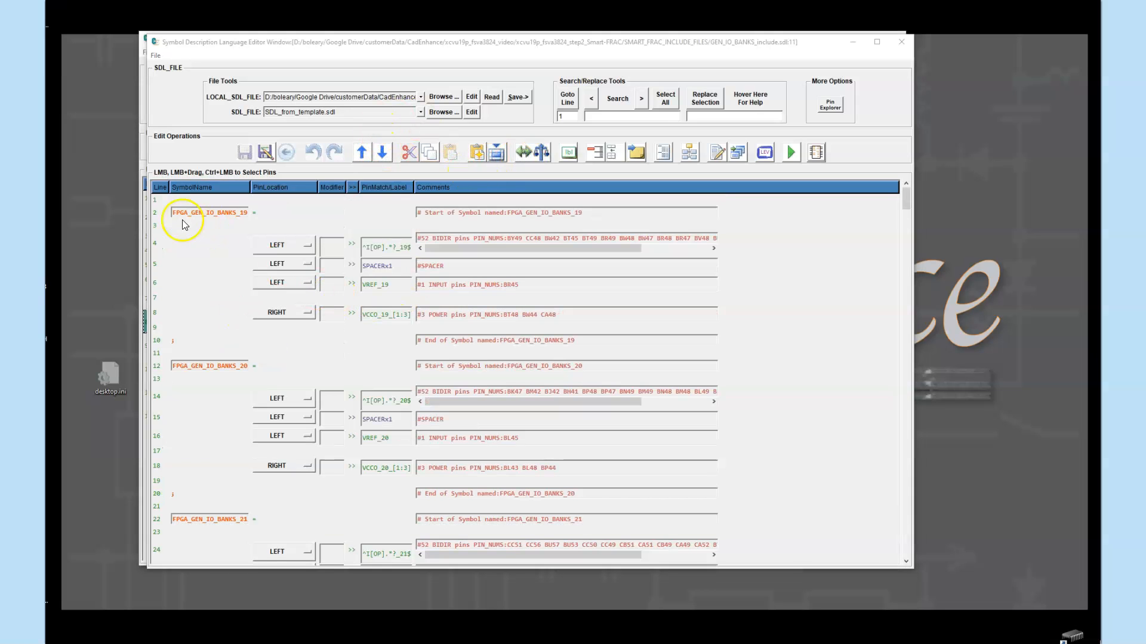
Examine the FPGA_GEN_IO_BANKS_19 symbol's bidirectional pin match, spacer, VREF and VCCO lines on lines 2 to 8.
click(153, 216)
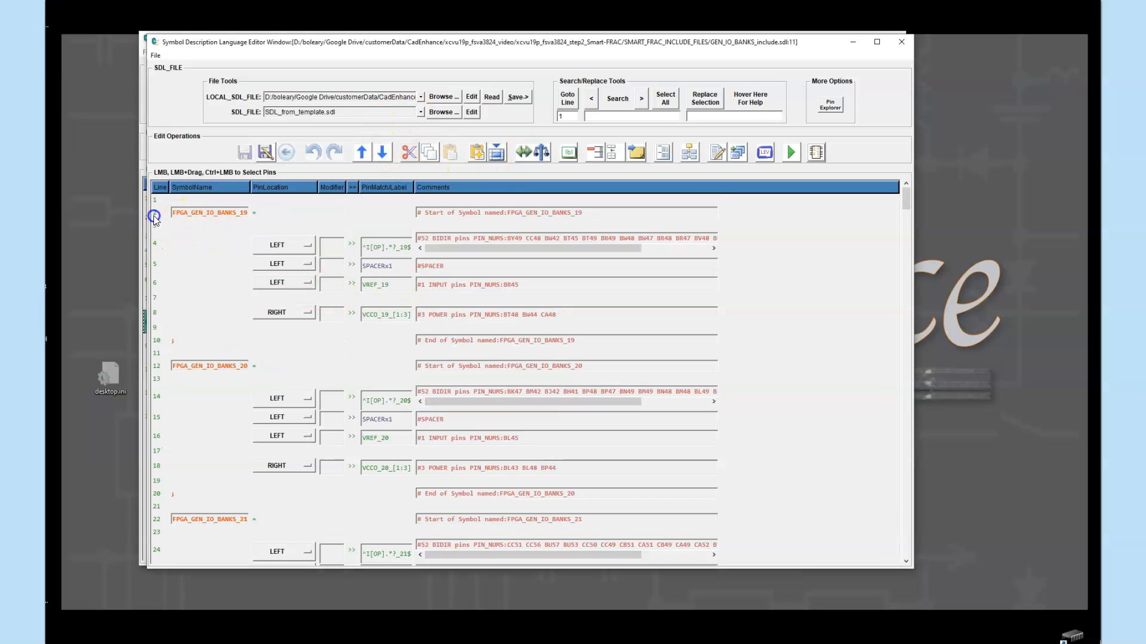
click(168, 252)
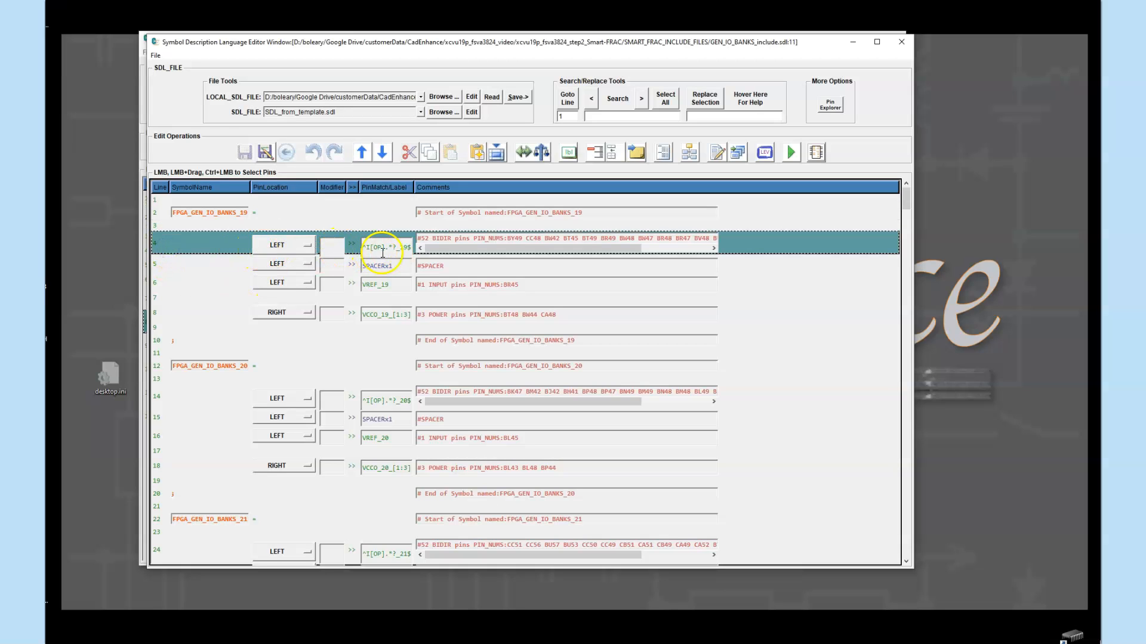
click(391, 248)
drag(361, 249, 410, 246)
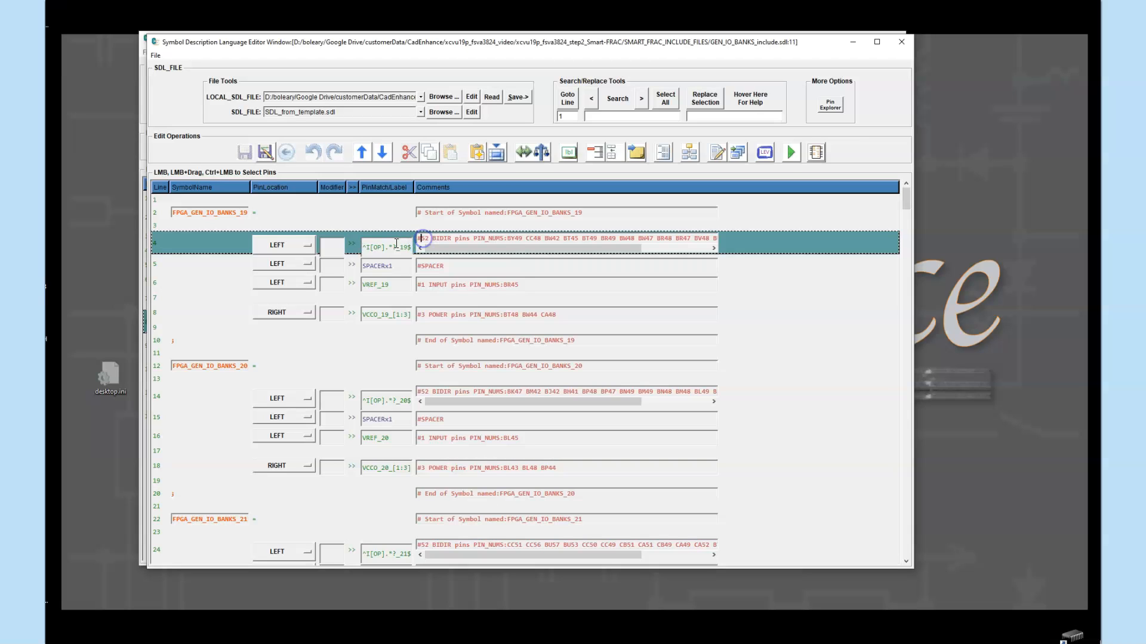
click(212, 240)
drag(420, 238, 457, 238)
click(225, 263)
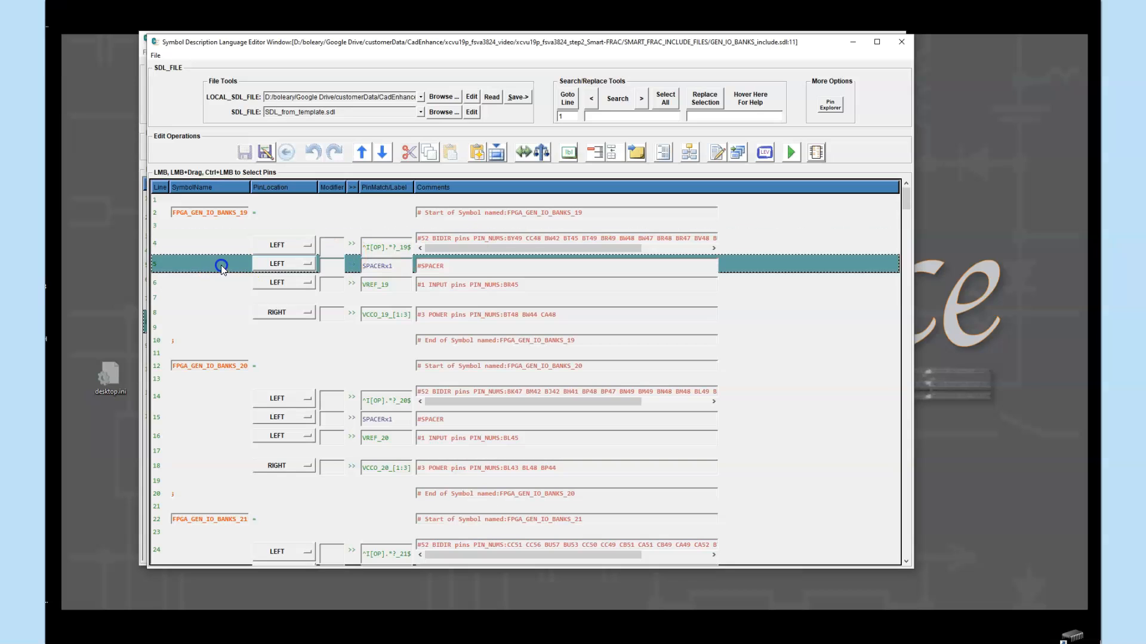
click(223, 286)
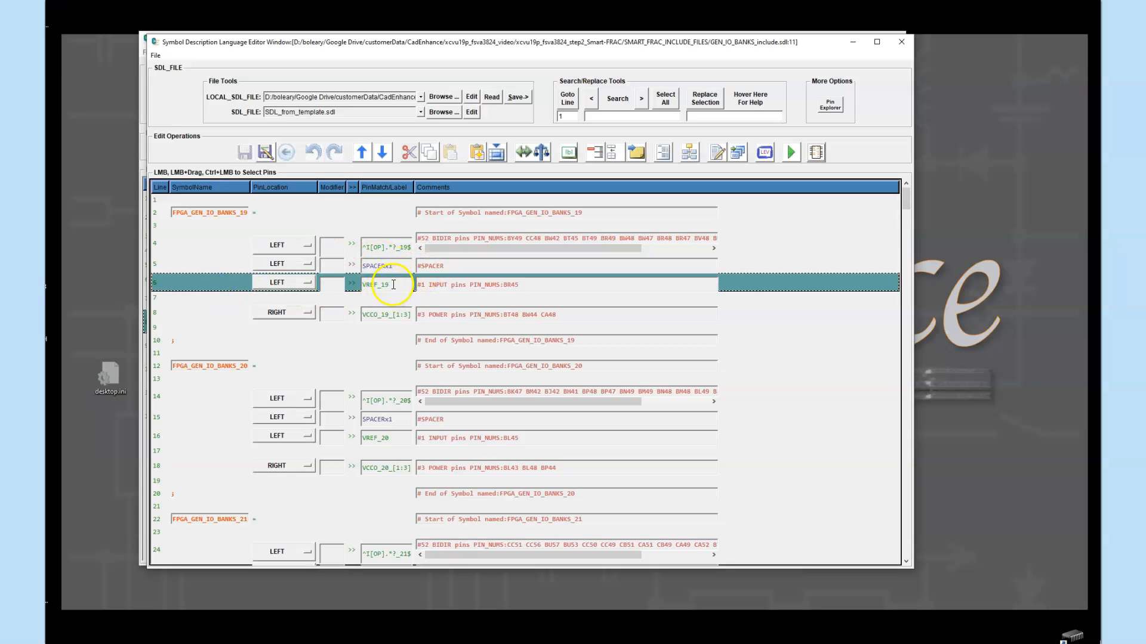
click(196, 318)
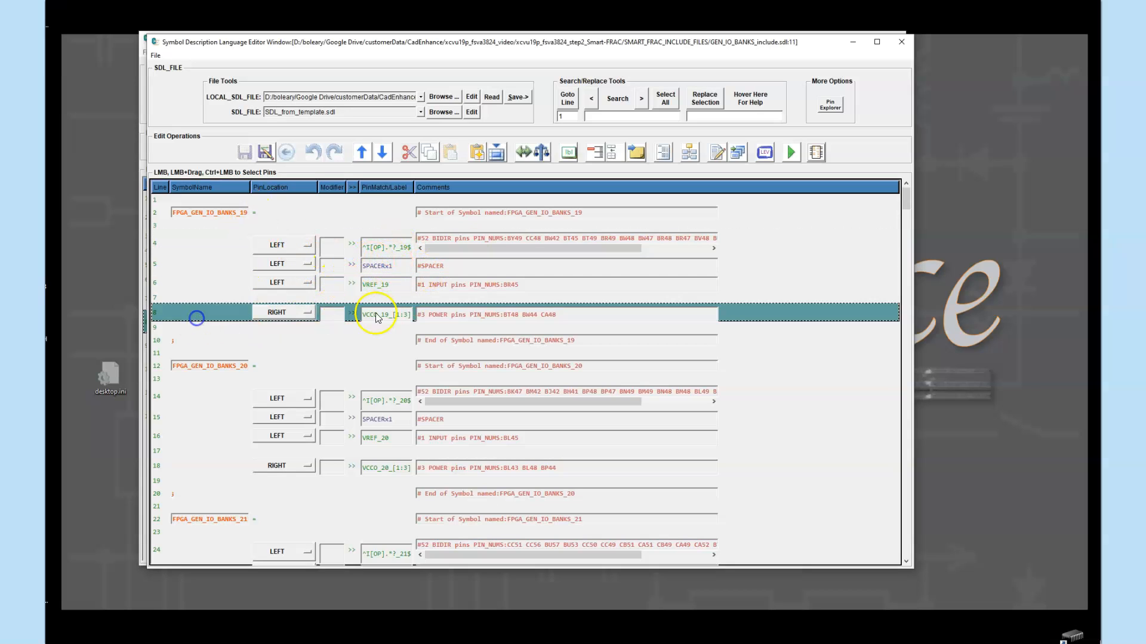
drag(362, 315, 413, 315)
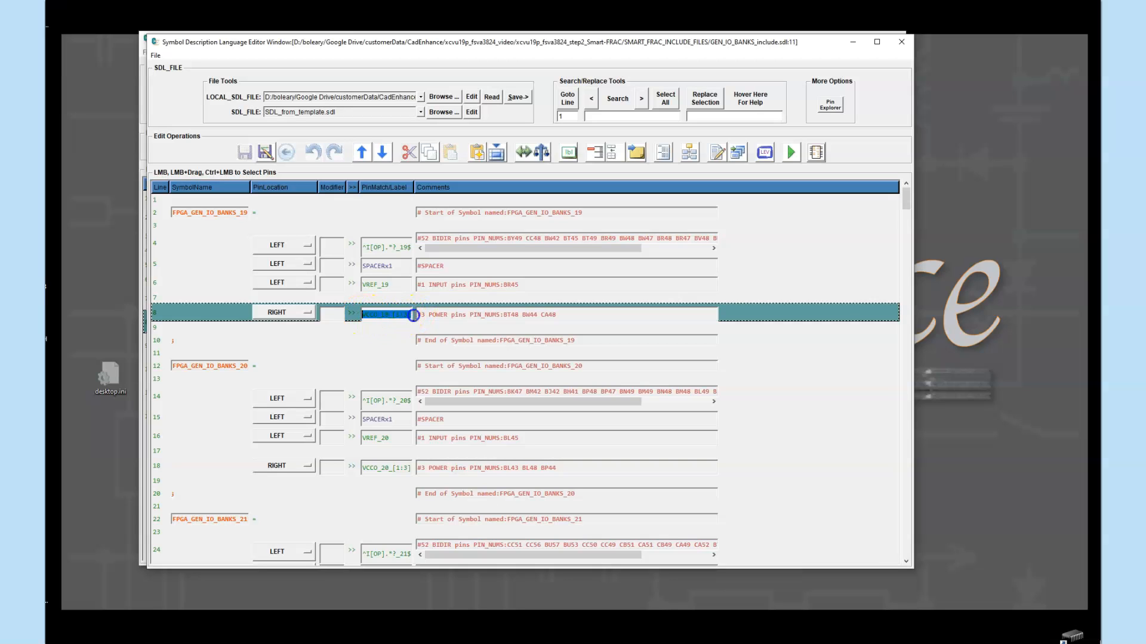
click(392, 317)
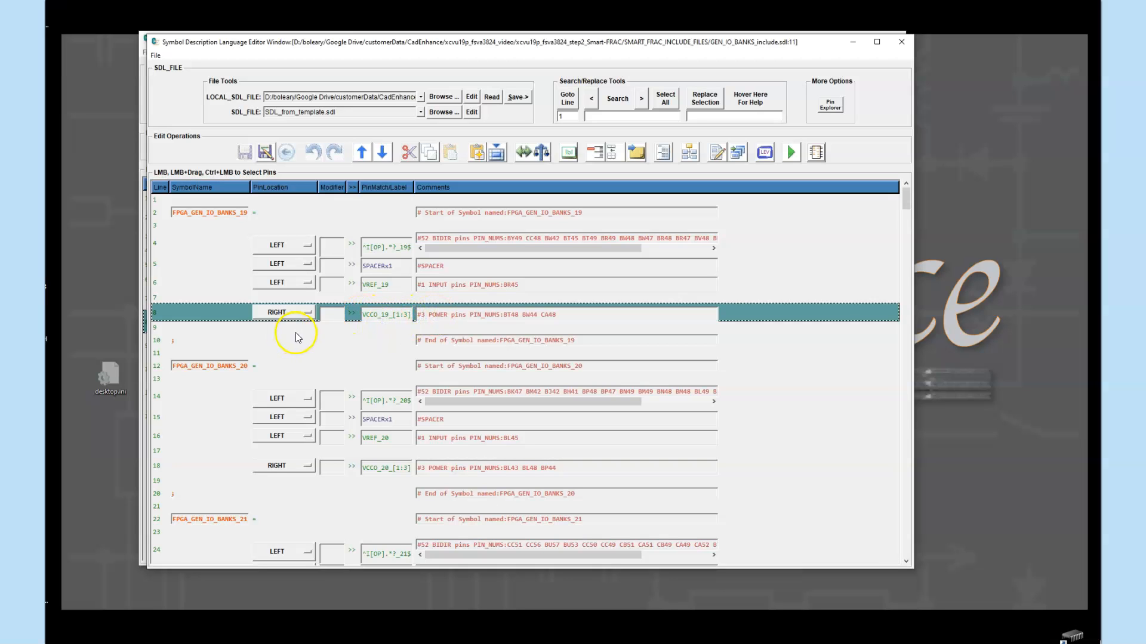
Examine the FPGA_GEN_IO_BANKS_20 symbol's pin match, spacer, VREF and VCCO lines from its start to its end line.
click(160, 370)
scroll(161, 388, down, 2)
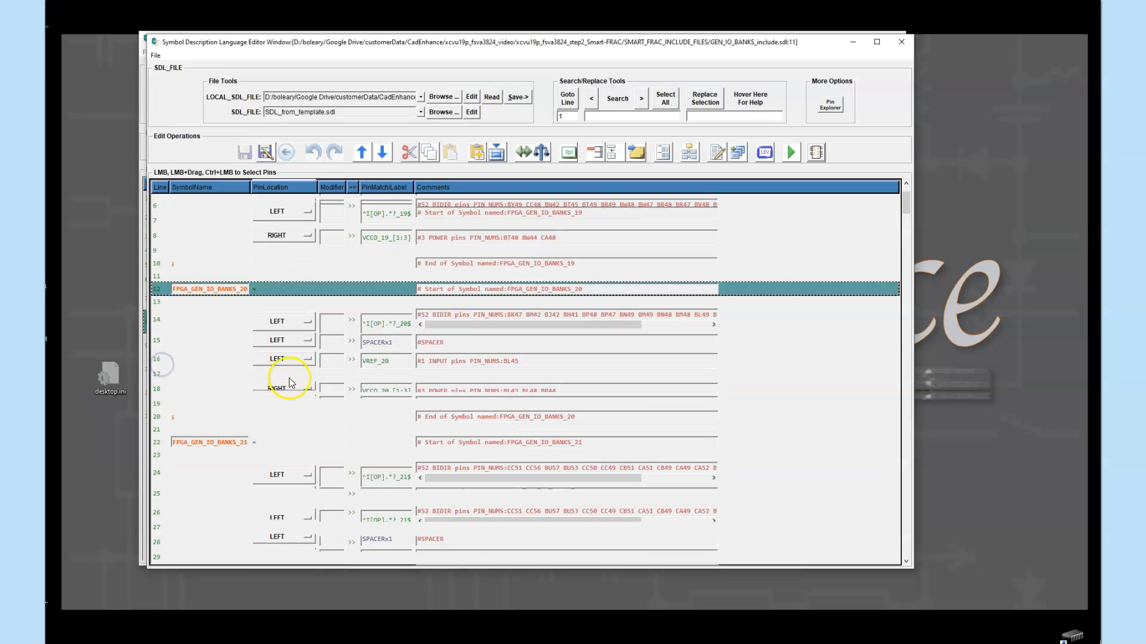
click(166, 411)
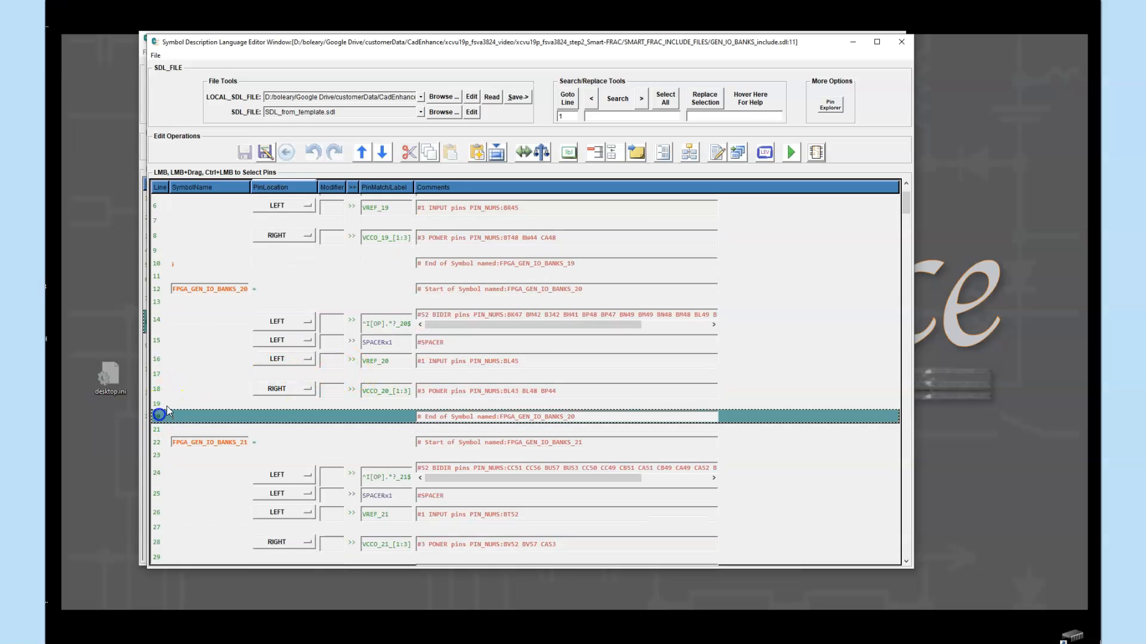
click(379, 324)
click(203, 330)
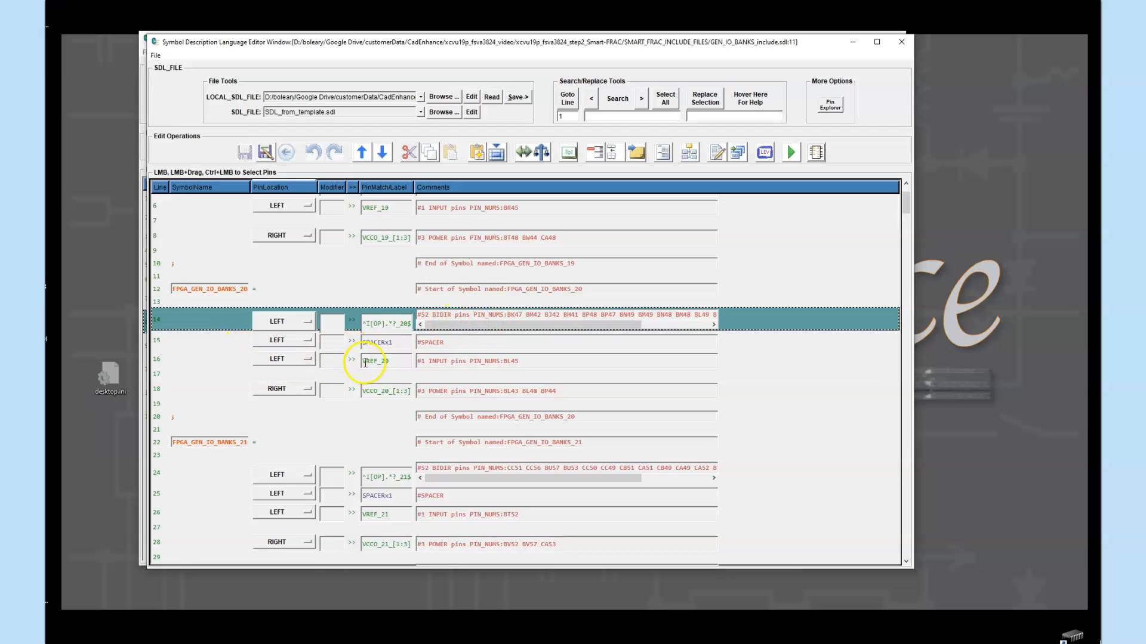
click(394, 345)
drag(385, 391, 389, 391)
Browse the later bank symbols from FPGA_GEN_IO_BANKS_70 through FPGA_GEN_IO_BANKS_88.
drag(908, 205, 914, 464)
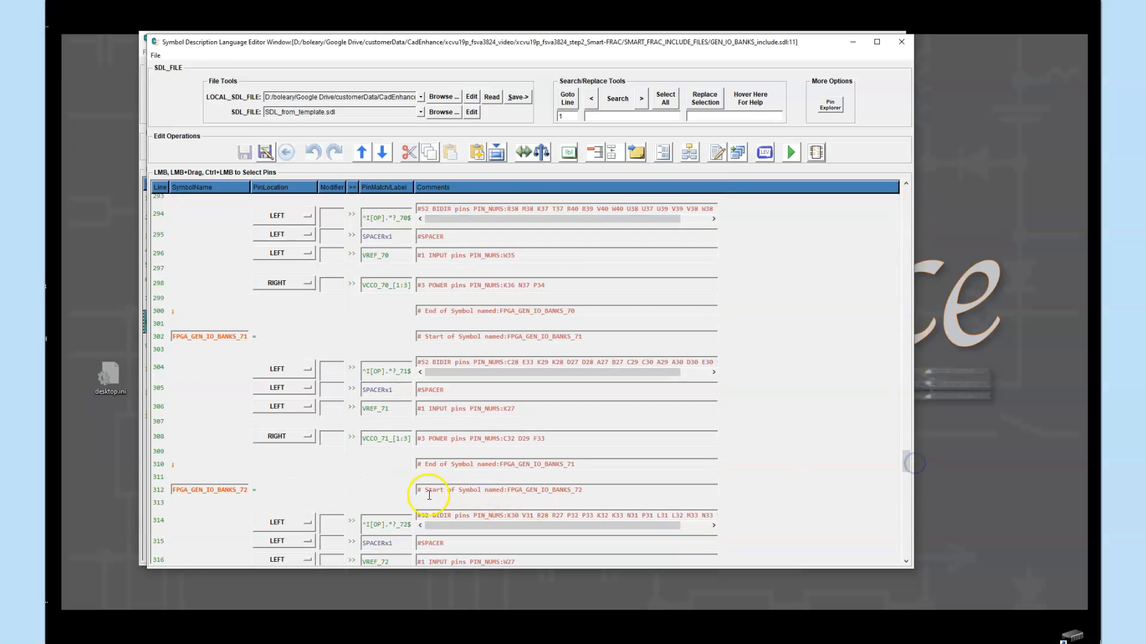
click(154, 490)
scroll(293, 467, down, 10)
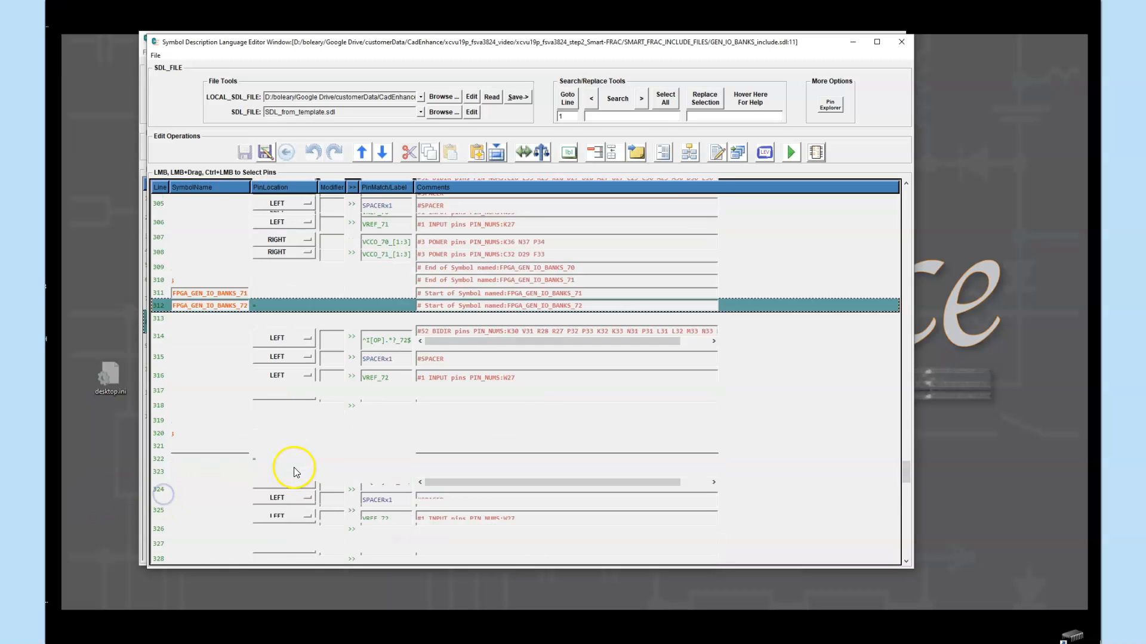
click(163, 518)
scroll(285, 473, down, 10)
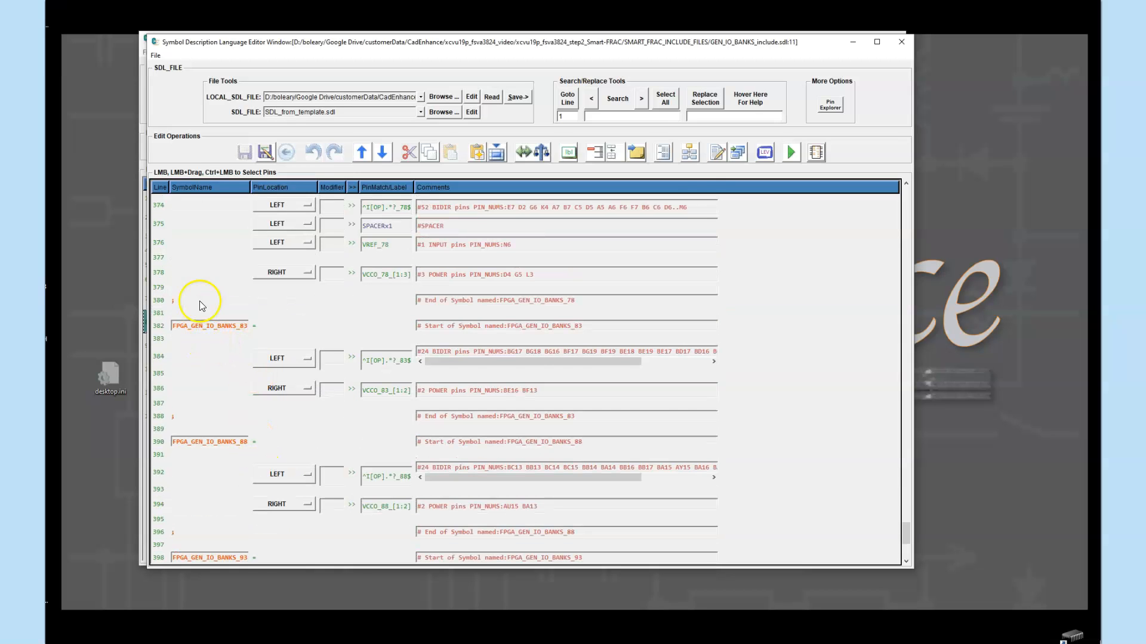
Examine the FPGA_GEN_IO_BANKS_78 symbol's bidirectional pin match, spacer, VREF and VCCO lines on lines 372 to 378.
click(159, 254)
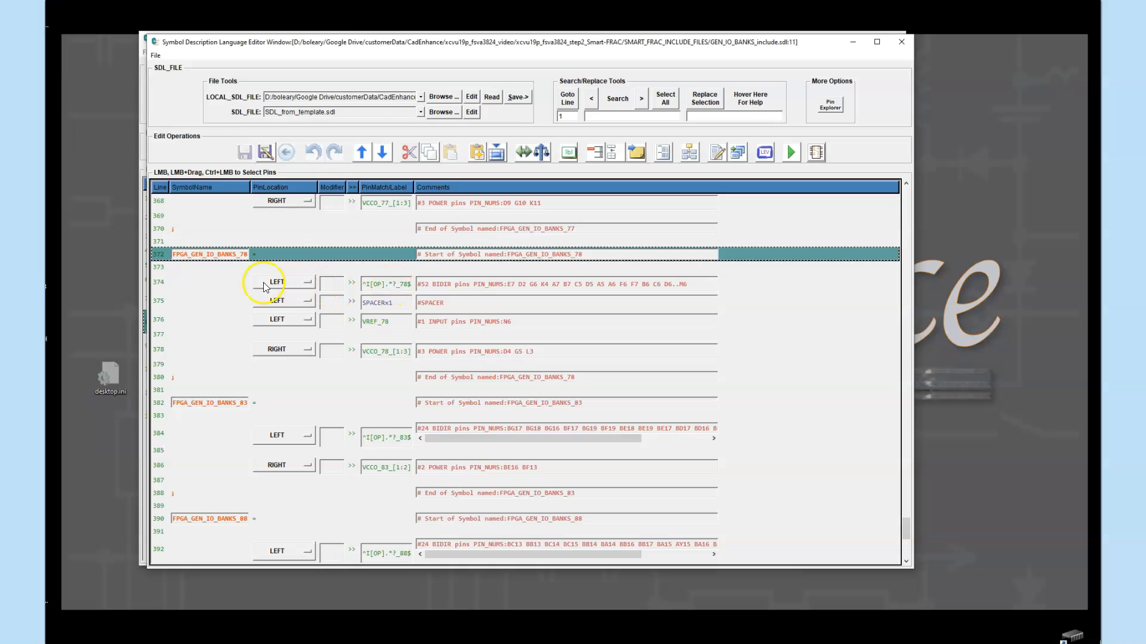
click(214, 289)
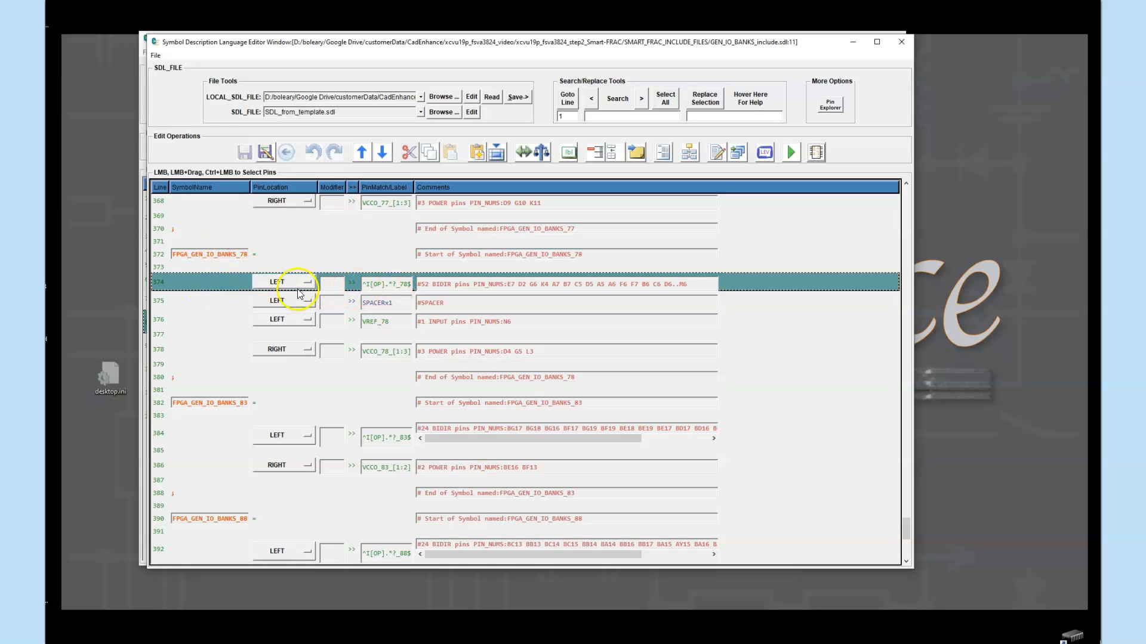
click(408, 287)
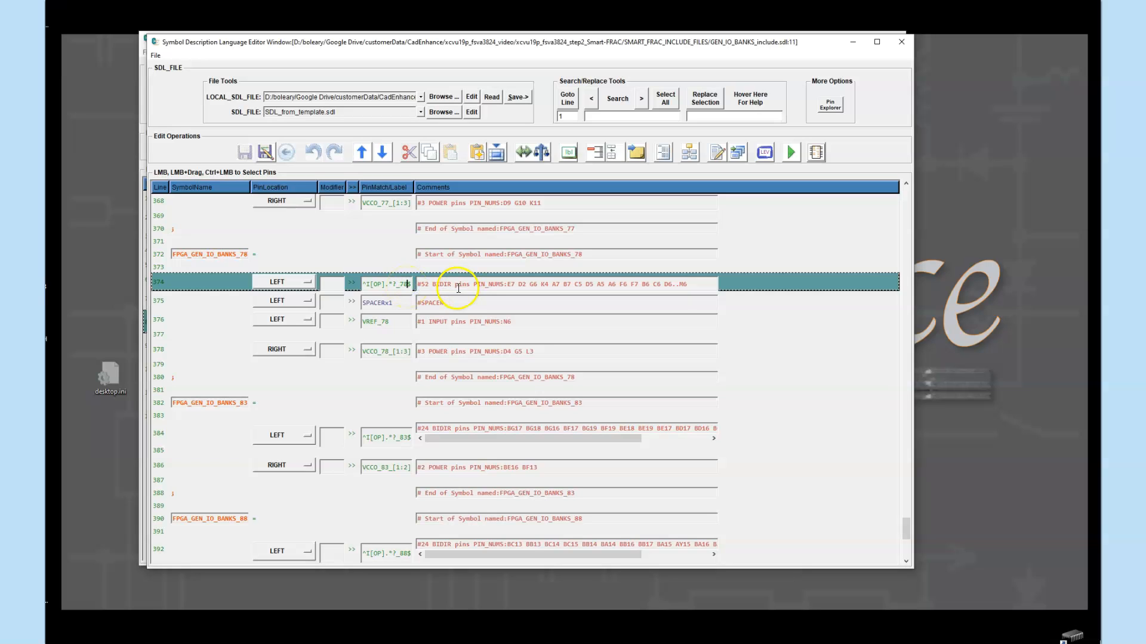
drag(421, 289, 533, 283)
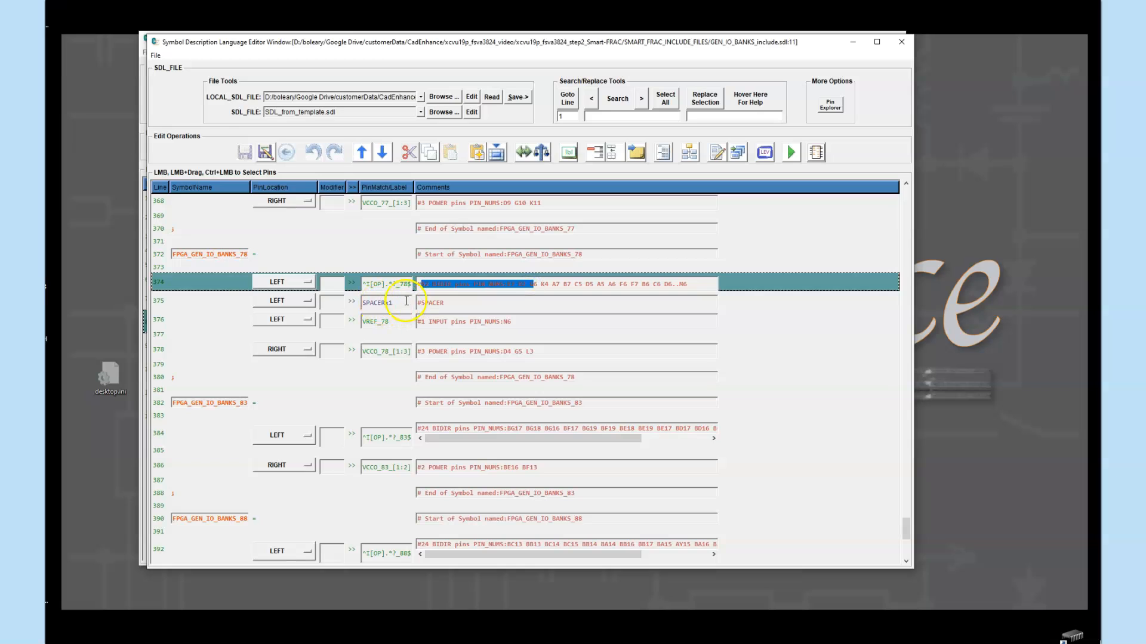
click(406, 301)
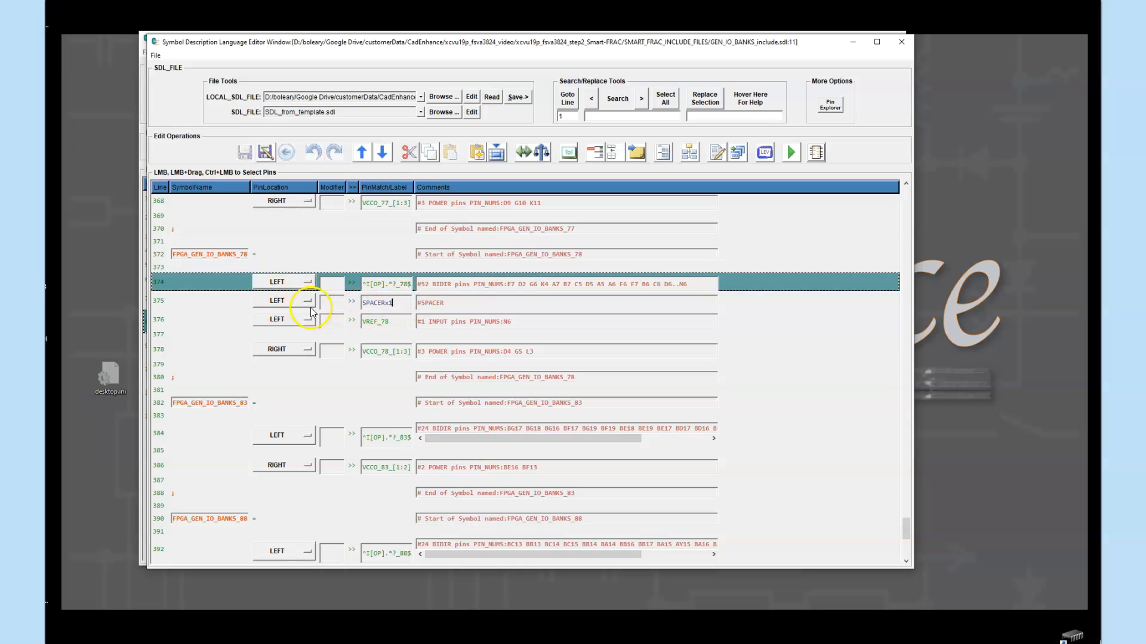
click(301, 320)
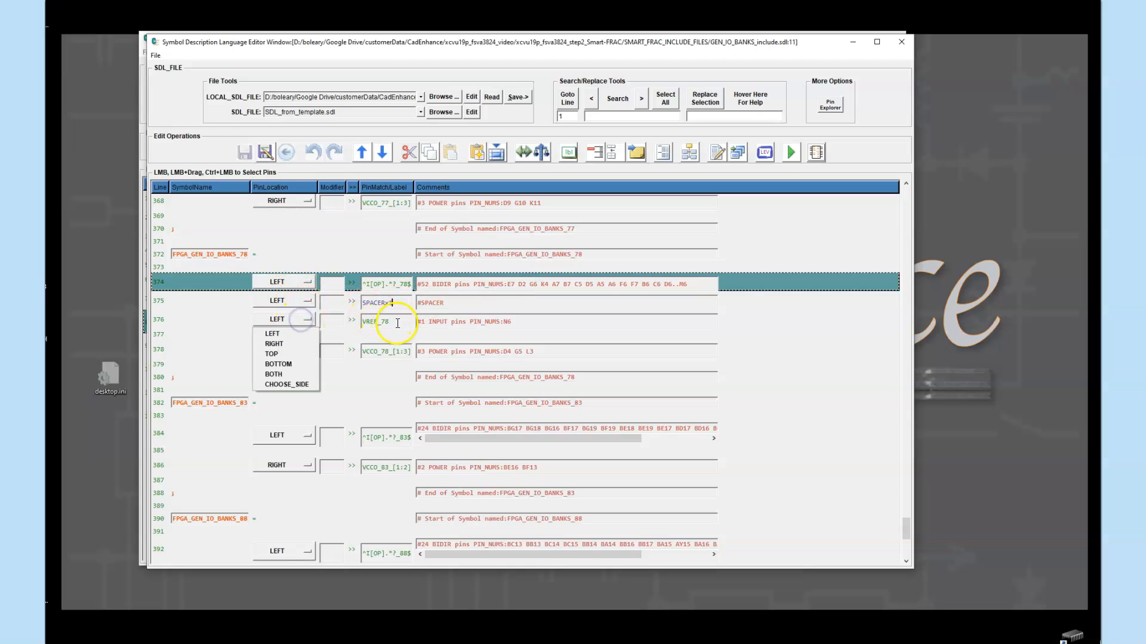
click(396, 323)
click(212, 357)
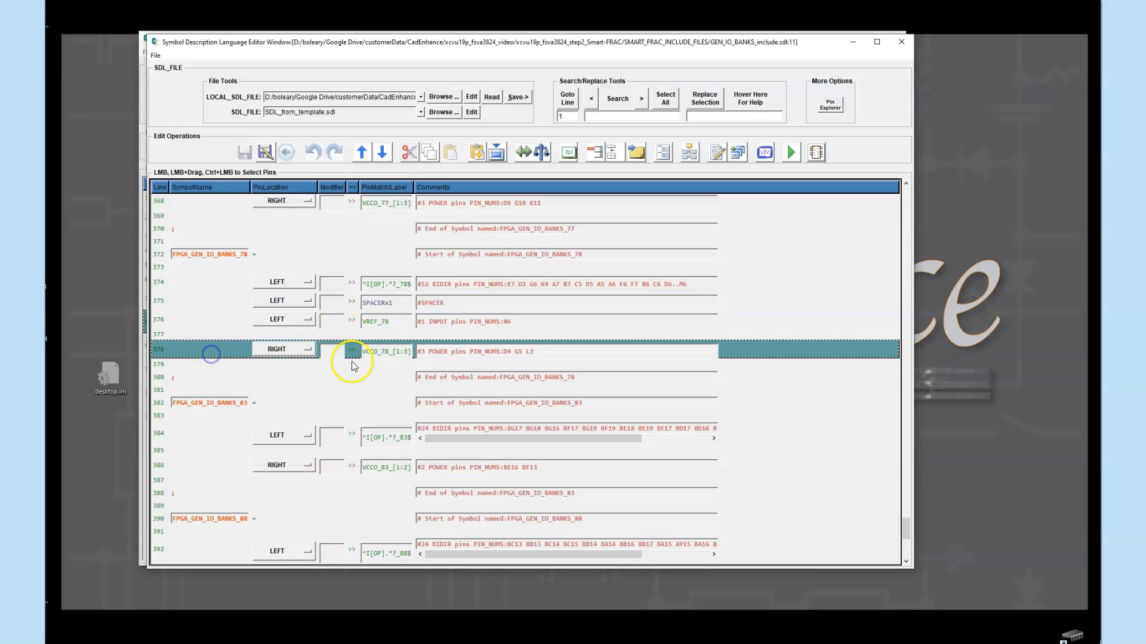
Close the general IO banks include file and open XCVR_BANKS_include.sdl from line 9 of the SDL template.
click(486, 349)
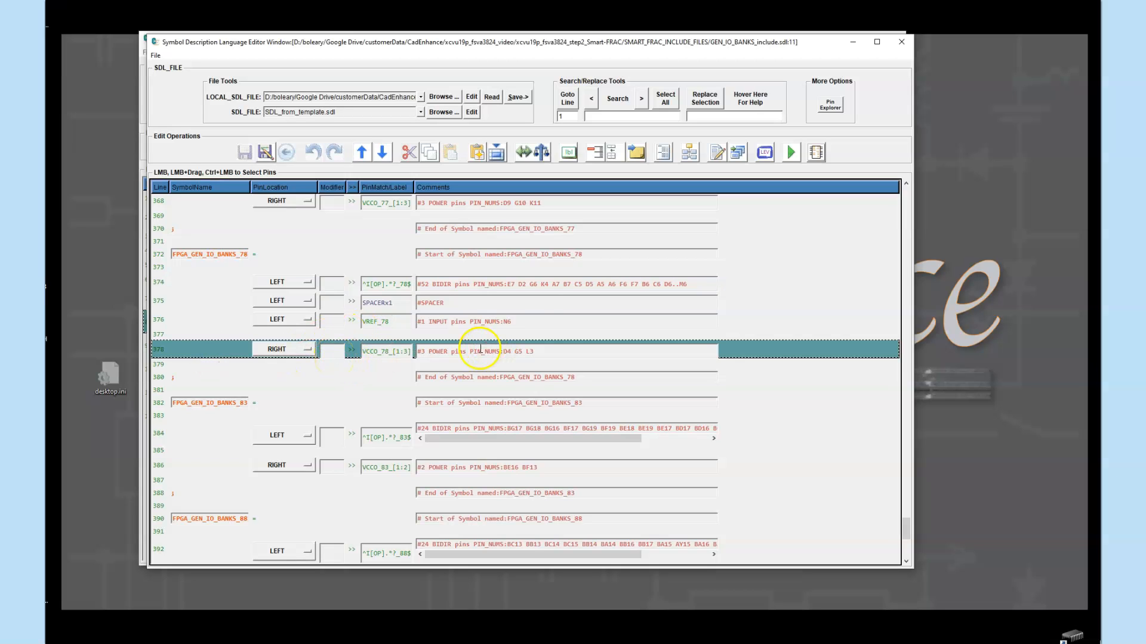
click(901, 42)
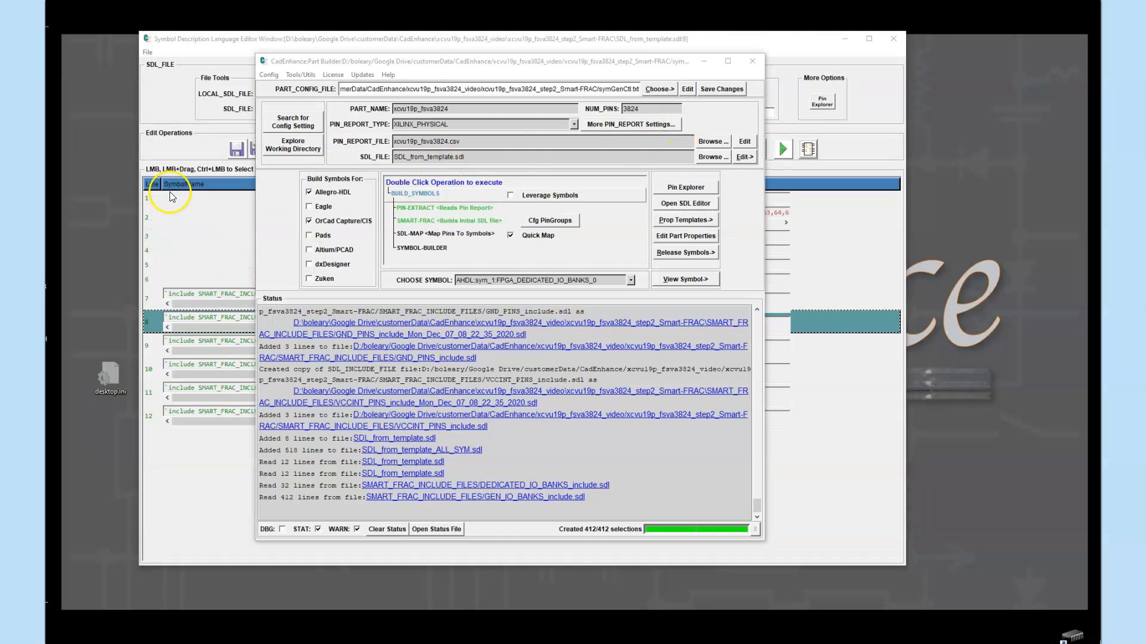
click(172, 219)
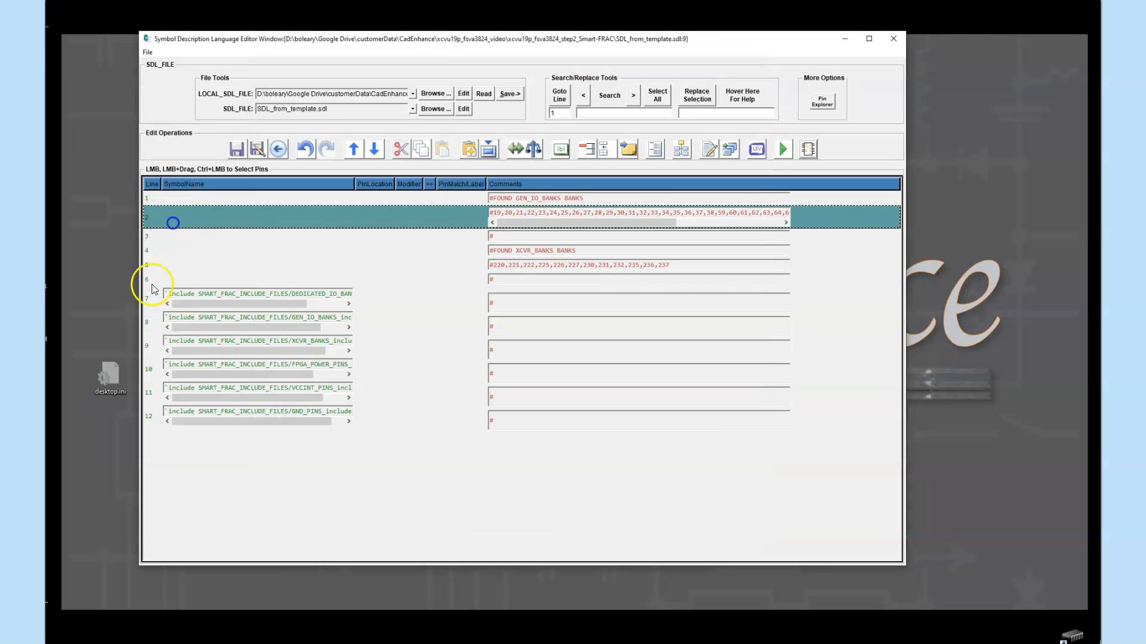
right_click(147, 346)
mouse_move(127, 488)
click(196, 496)
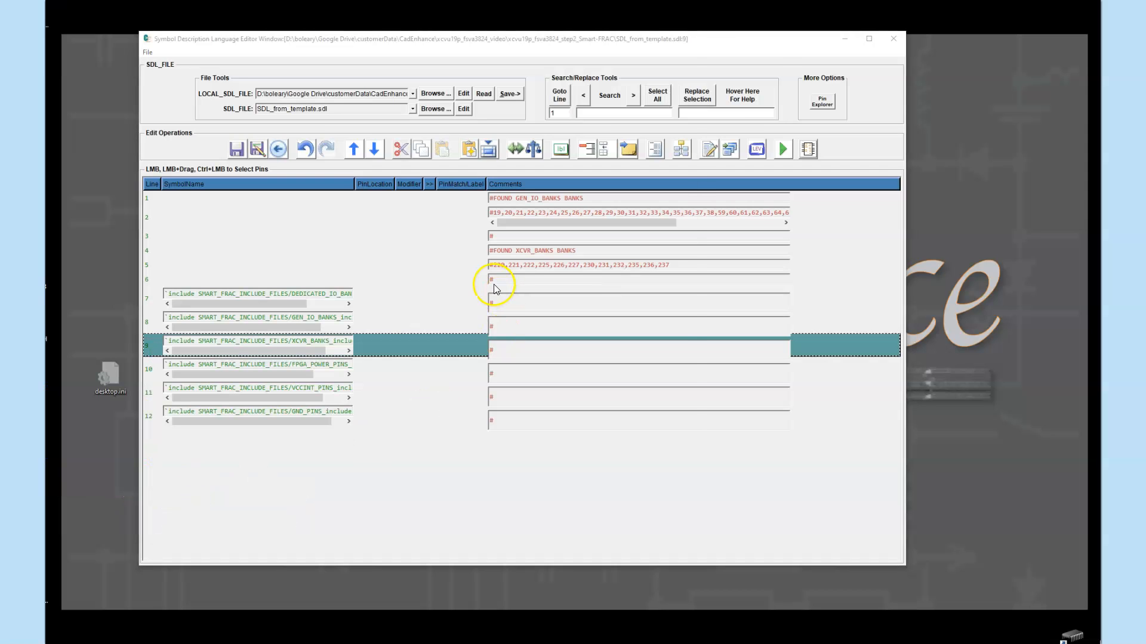
drag(381, 11, 386, 65)
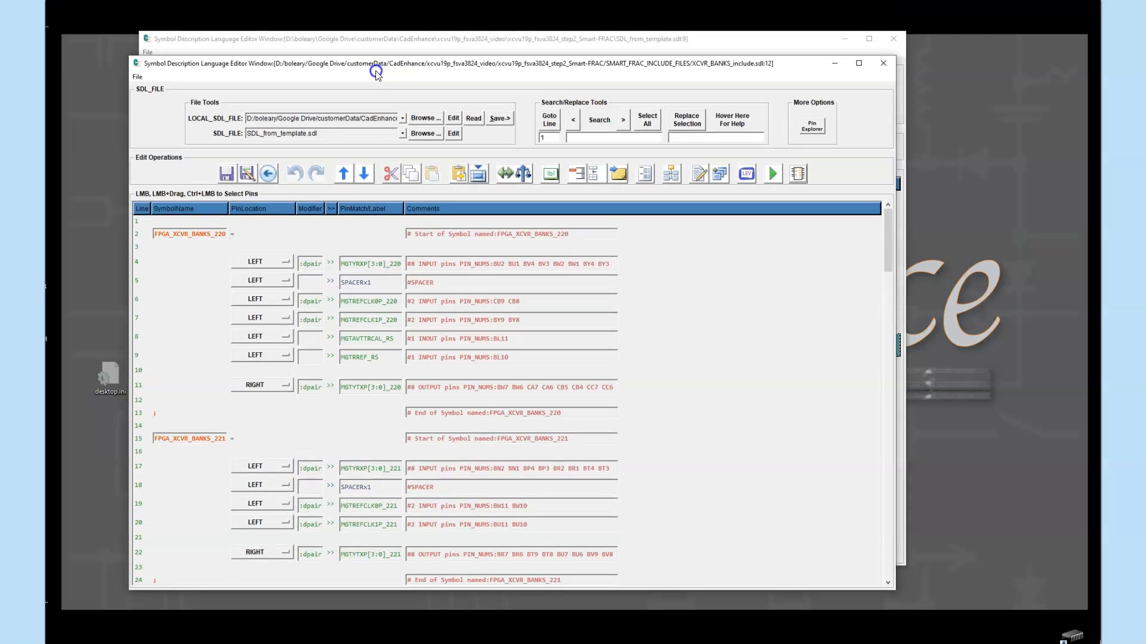
Examine the FPGA_XCVR_BANKS_220 symbol's receiver, reference clock, calibration and transmitter pin matches on lines 4 to 11.
click(140, 233)
scroll(206, 358, down, 4)
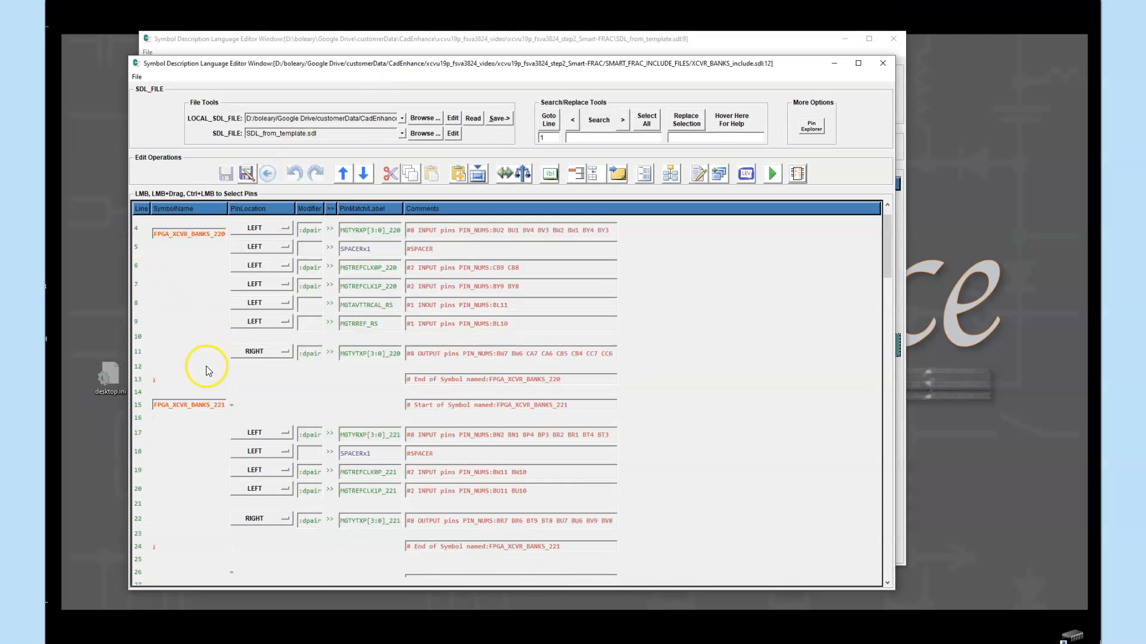
scroll(202, 298, up, 4)
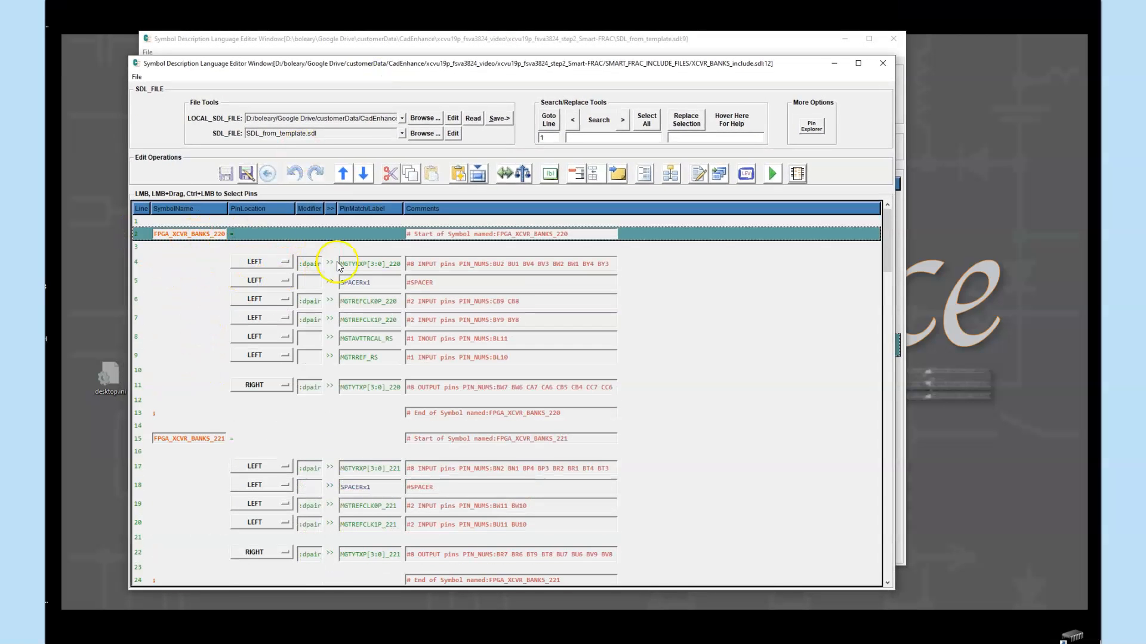
click(182, 264)
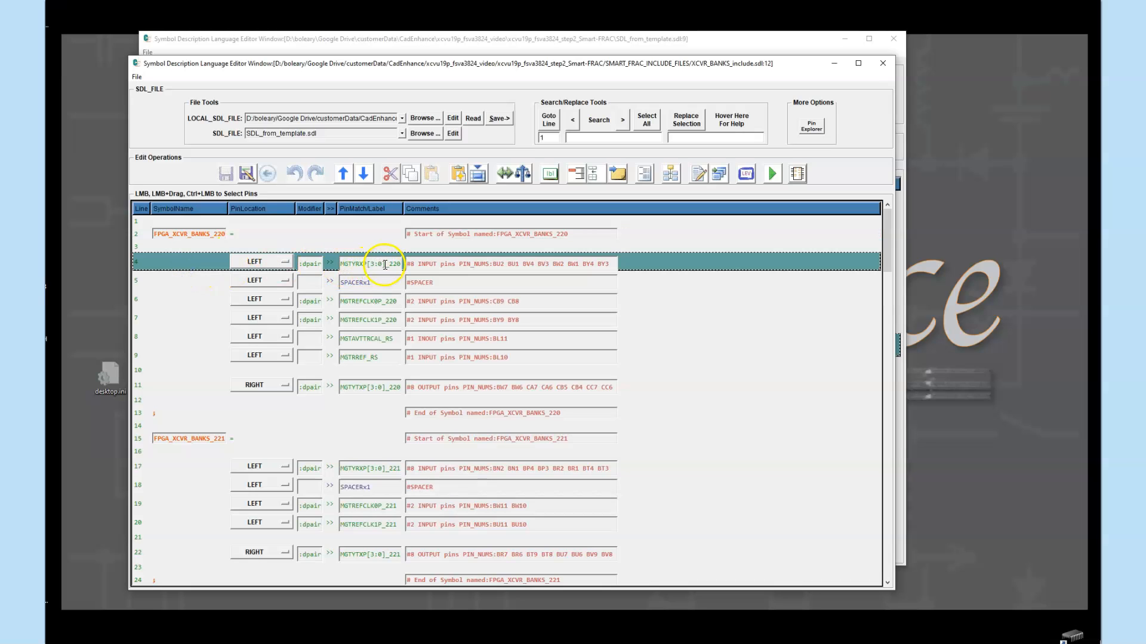
drag(207, 303, 205, 322)
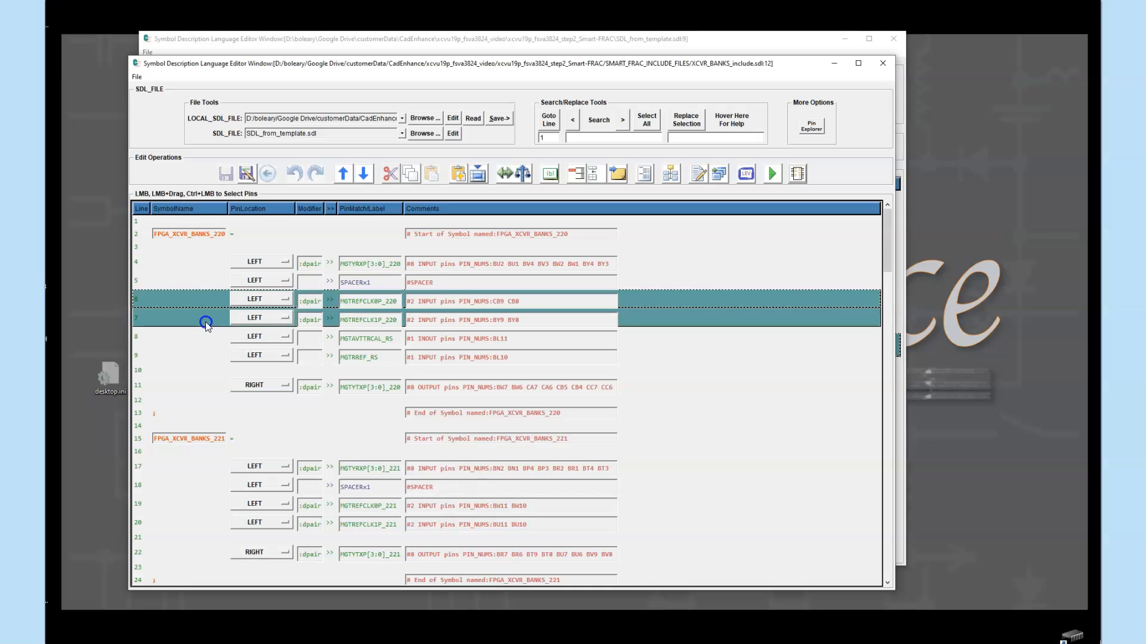
click(206, 263)
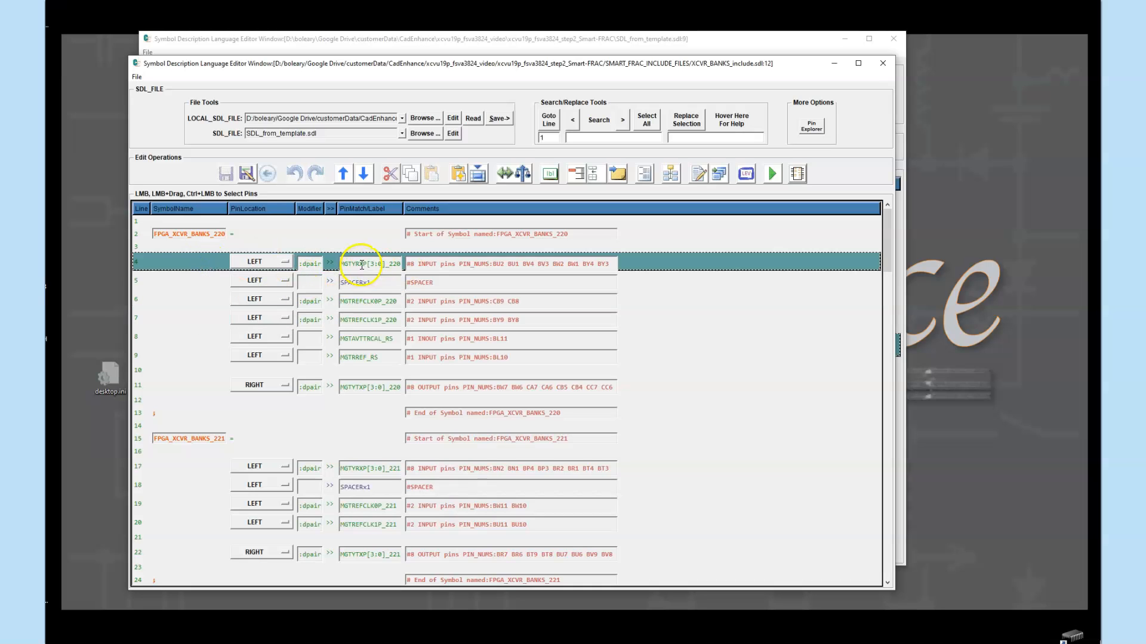
click(205, 385)
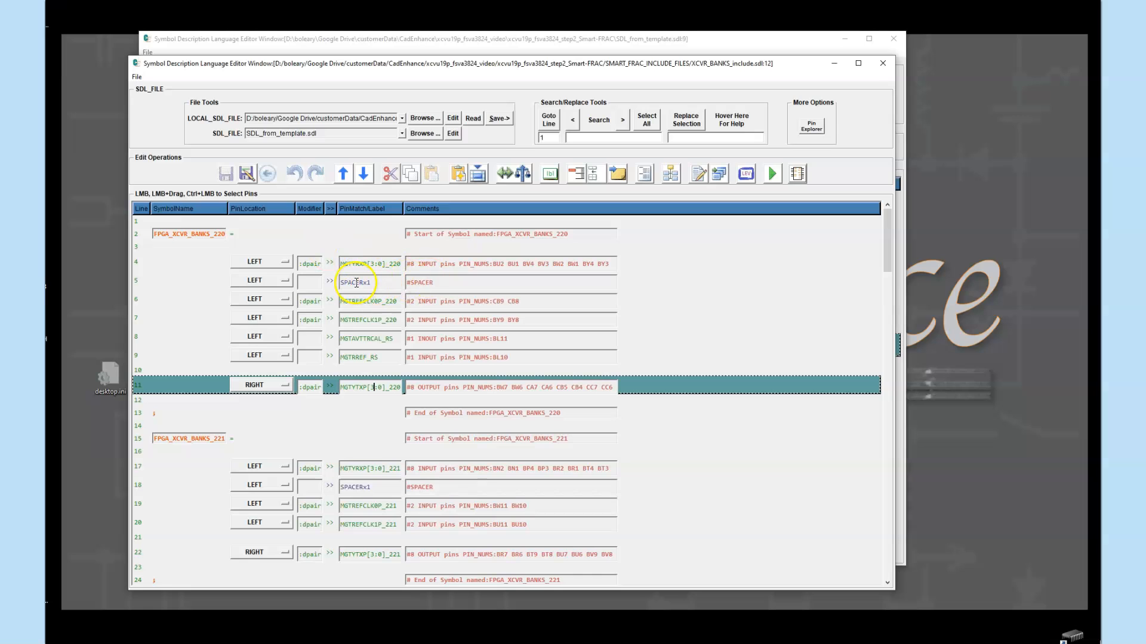
drag(251, 303, 207, 352)
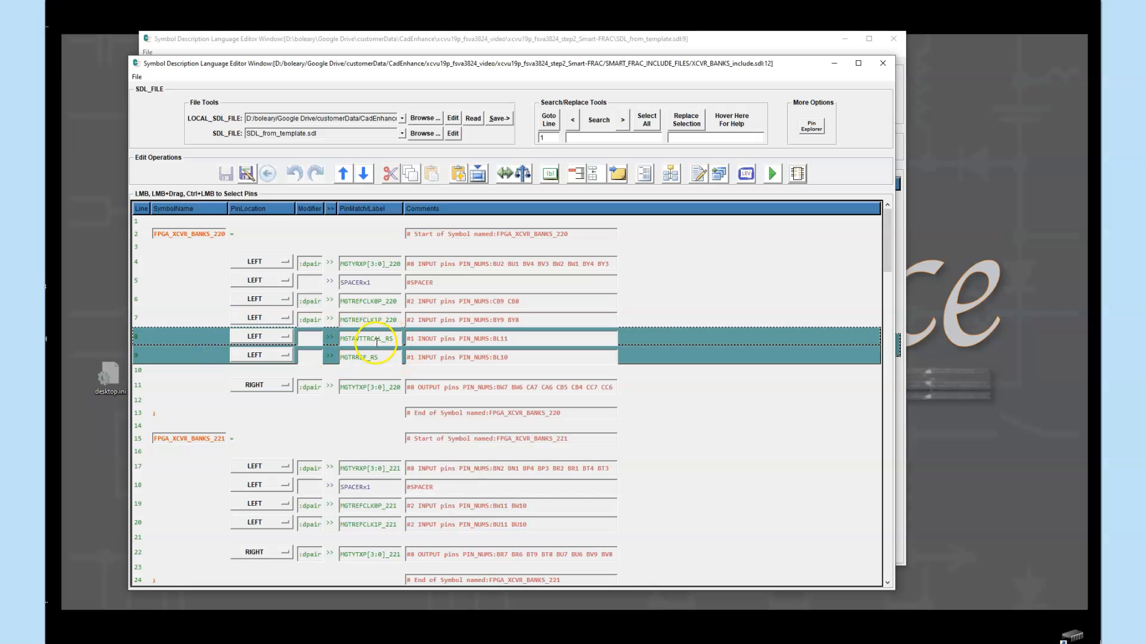
click(369, 357)
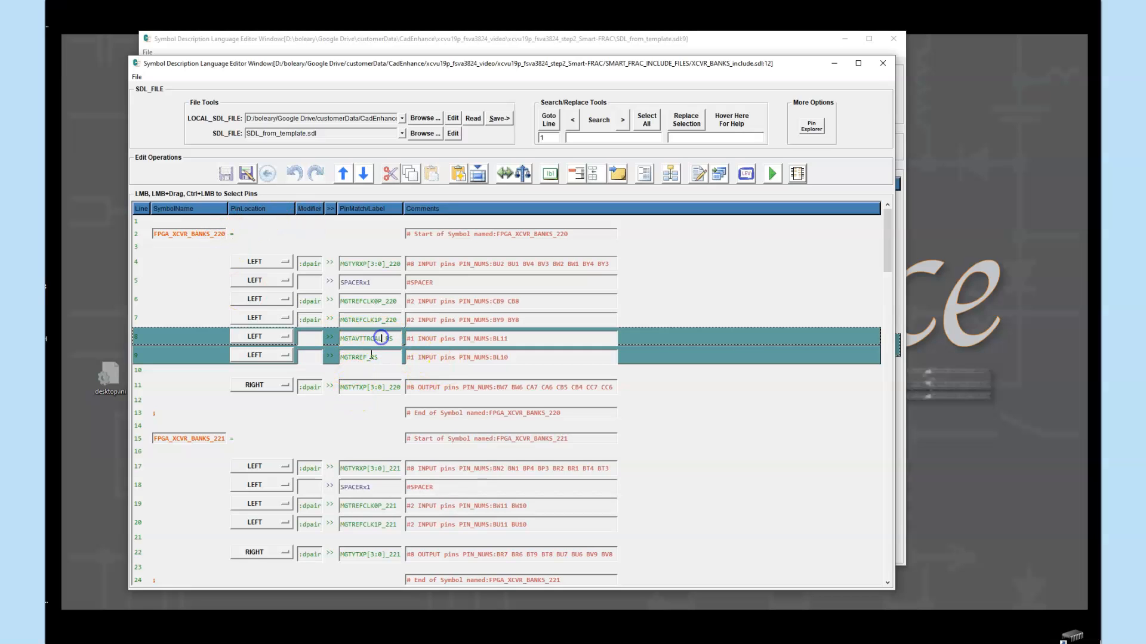
Examine the FPGA_XCVR_BANKS_221 symbol definition and the start of FPGA_XCVR_BANKS_222 on line 26.
click(212, 456)
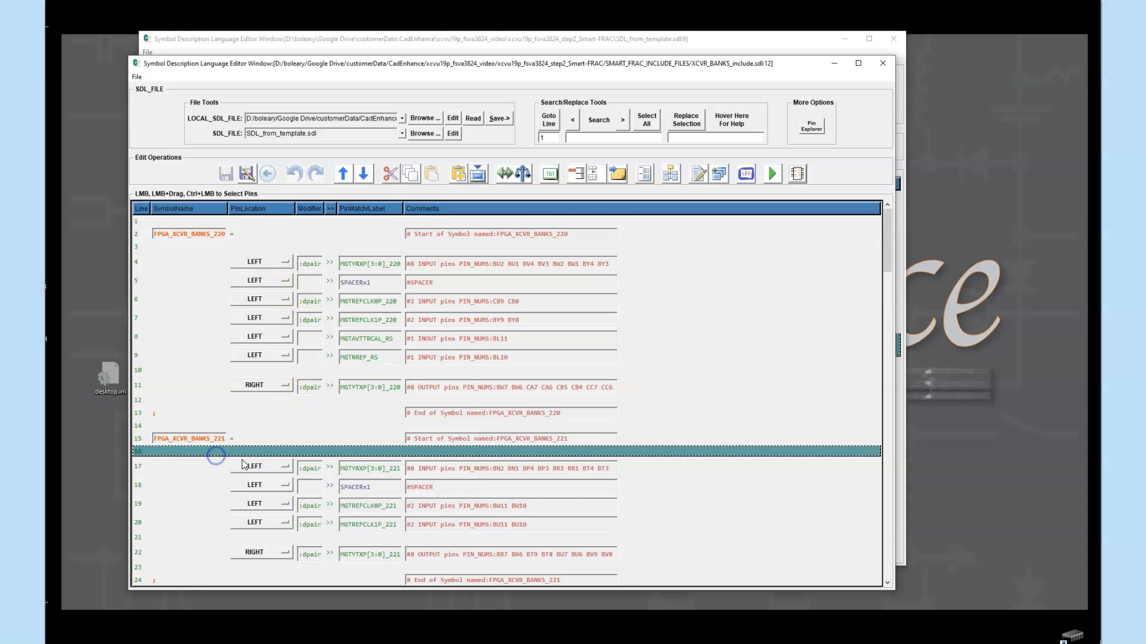
scroll(225, 427, down, 3)
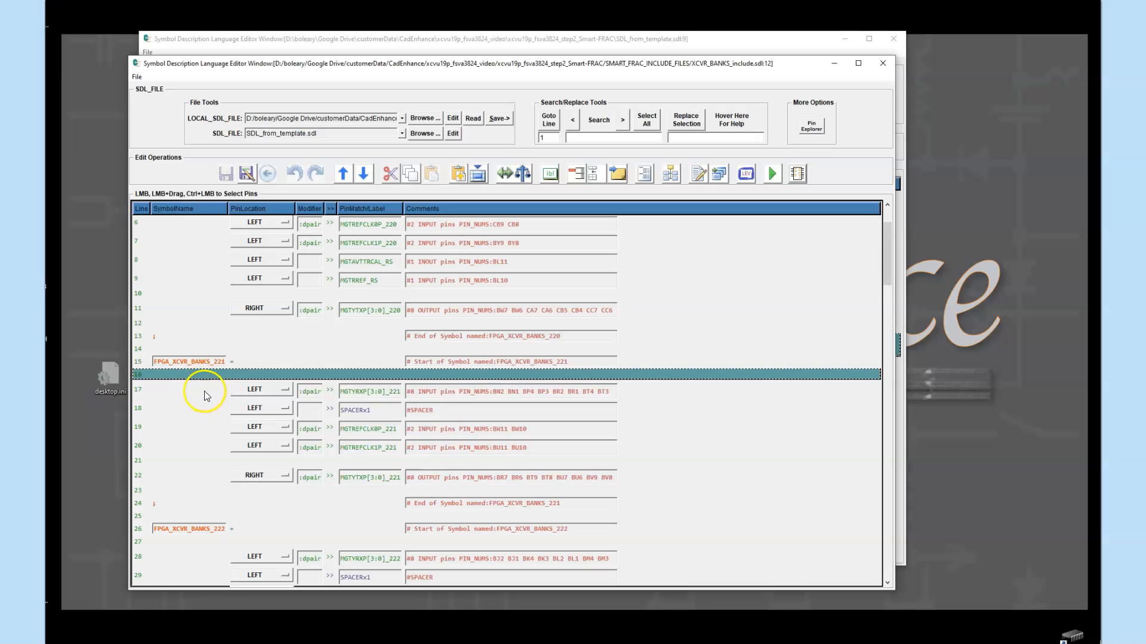
click(151, 362)
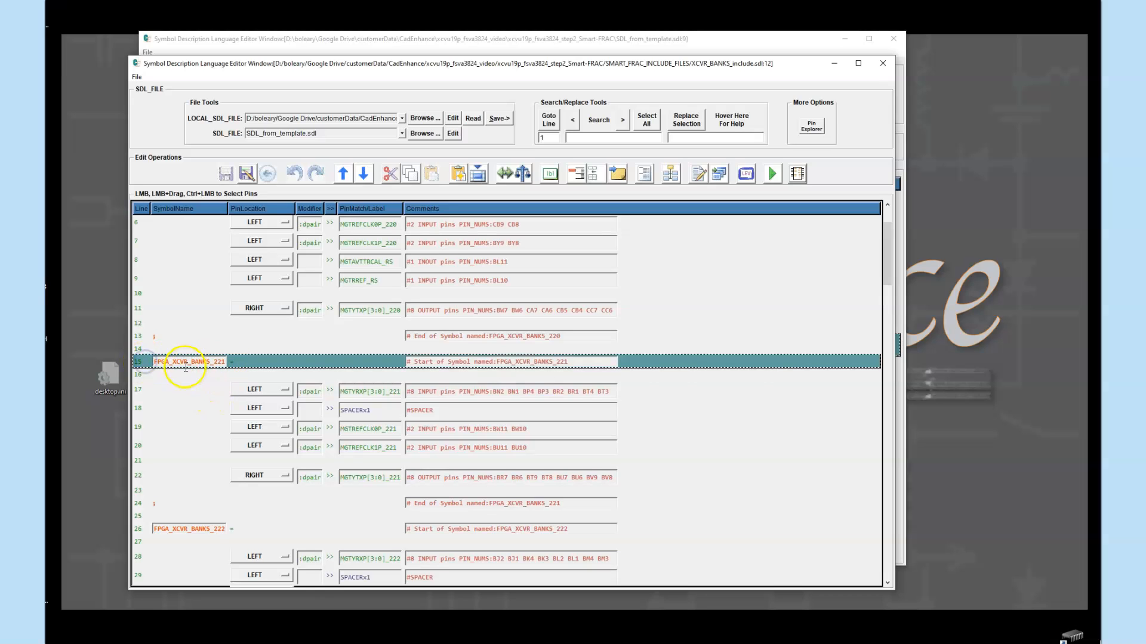
click(222, 362)
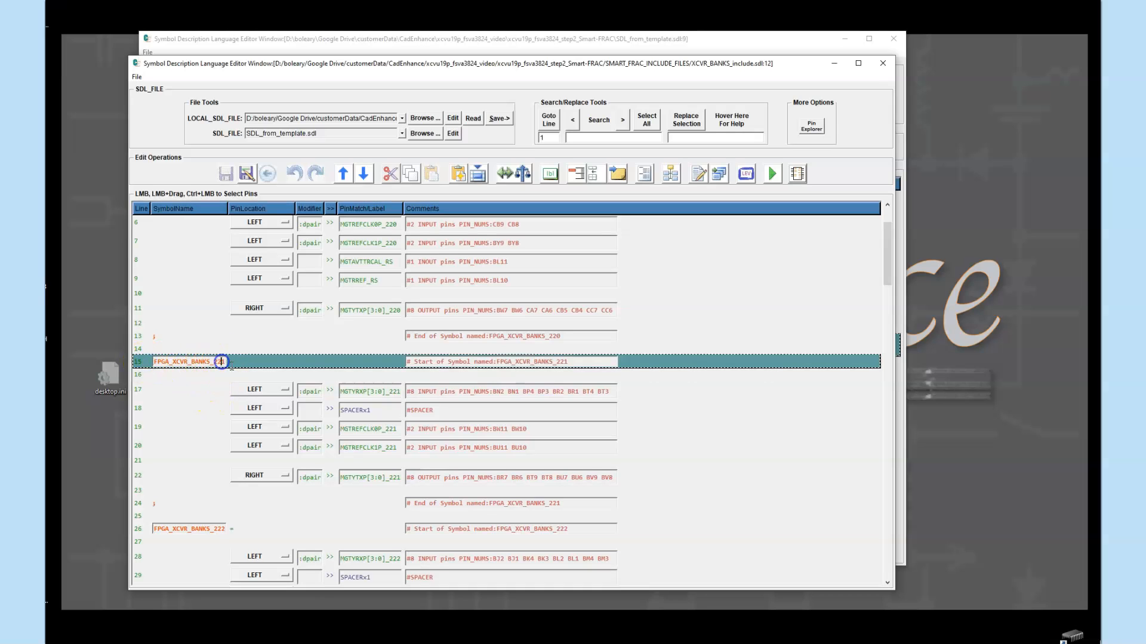
click(209, 530)
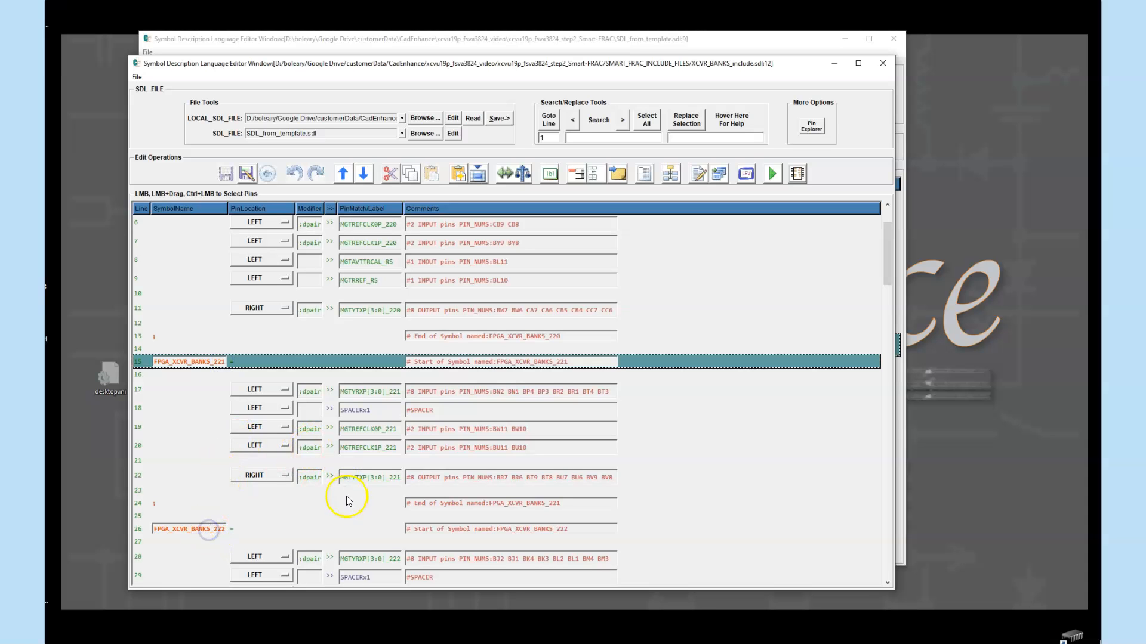
Browse the remaining transceiver bank symbols through FPGA_XCVR_BANKS_237 and highlight the FPGA_XCVR_BANKS_236 start line.
drag(887, 261, 882, 389)
drag(894, 318, 897, 342)
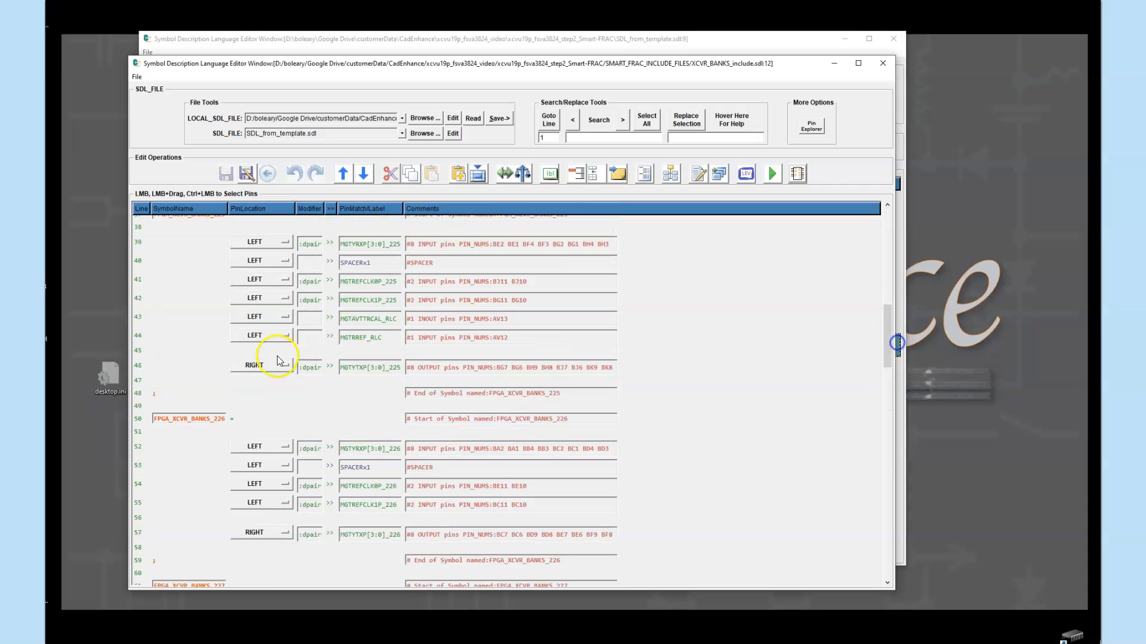
click(886, 535)
click(887, 535)
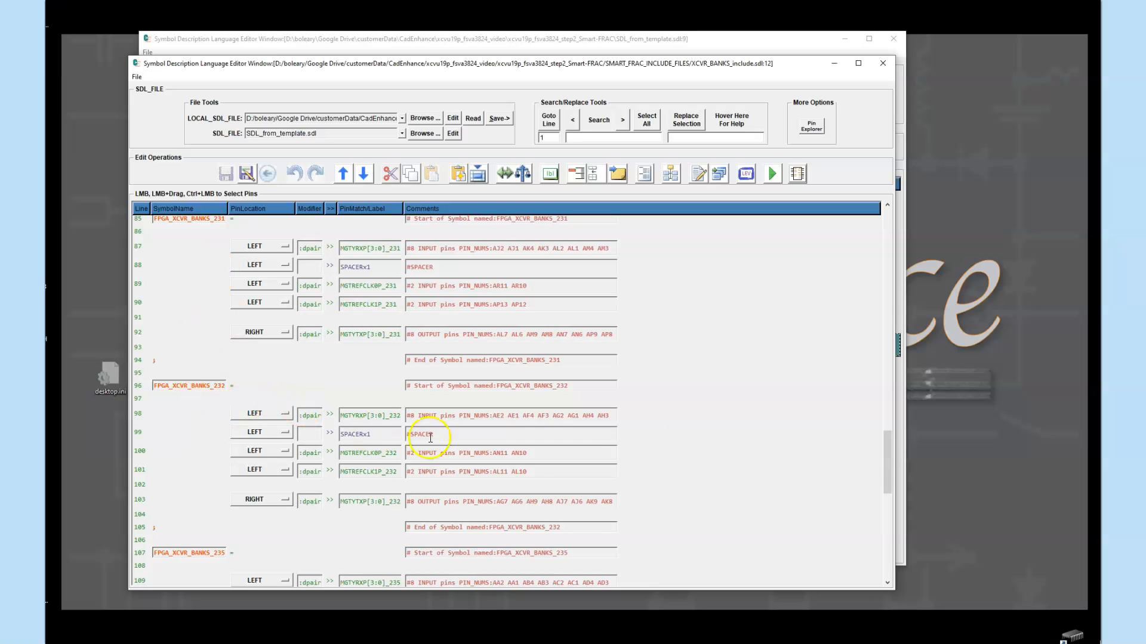
drag(888, 468, 414, 493)
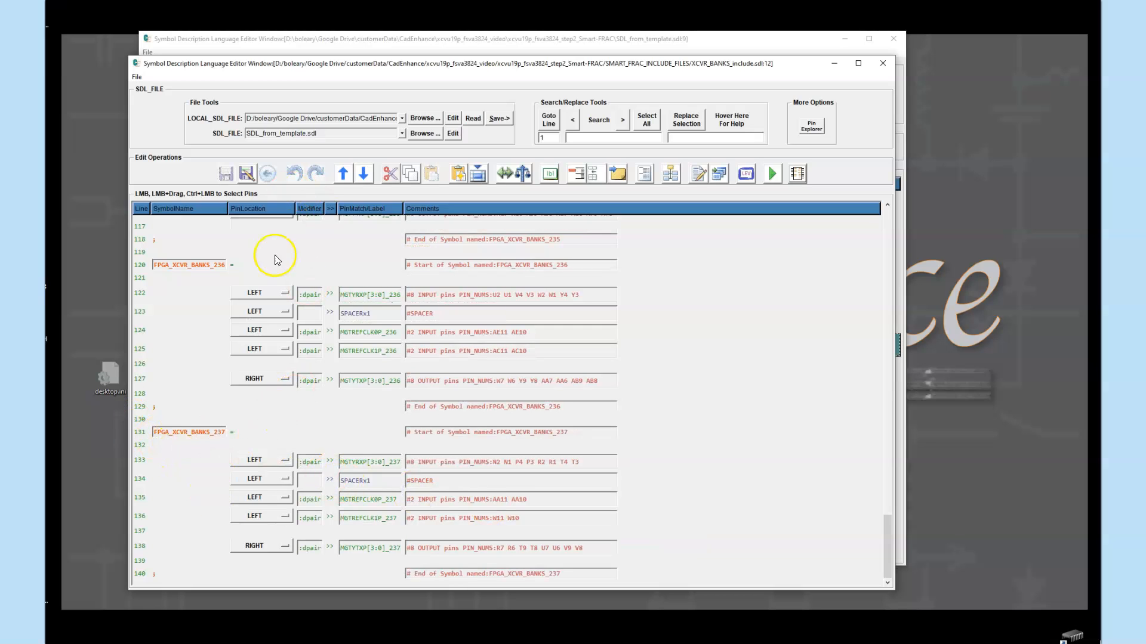
click(140, 265)
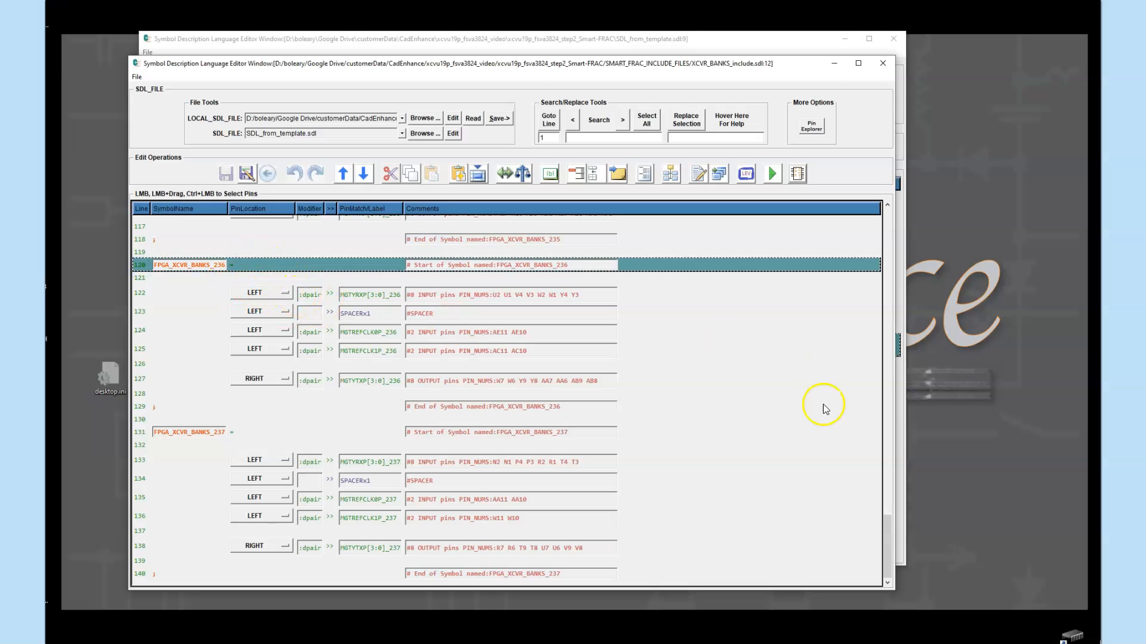
Return to the FPGA_XCVR_BANKS_220 start line and review how banks 220, 221 and 222 are split into separate symbols.
drag(886, 546, 894, 216)
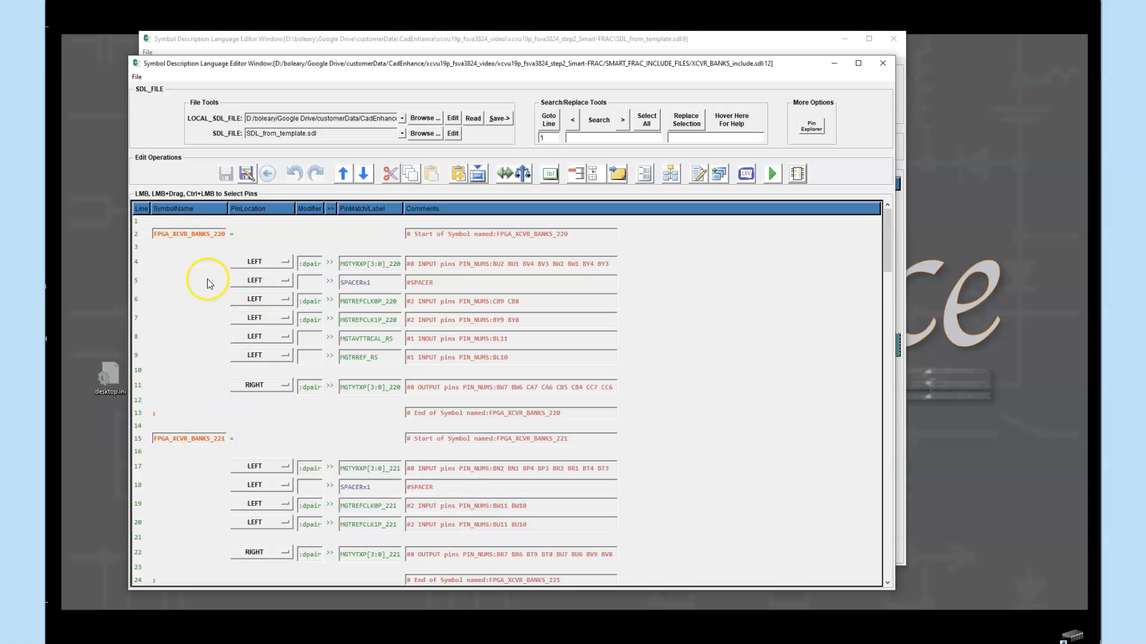
click(136, 234)
scroll(256, 306, down, 2)
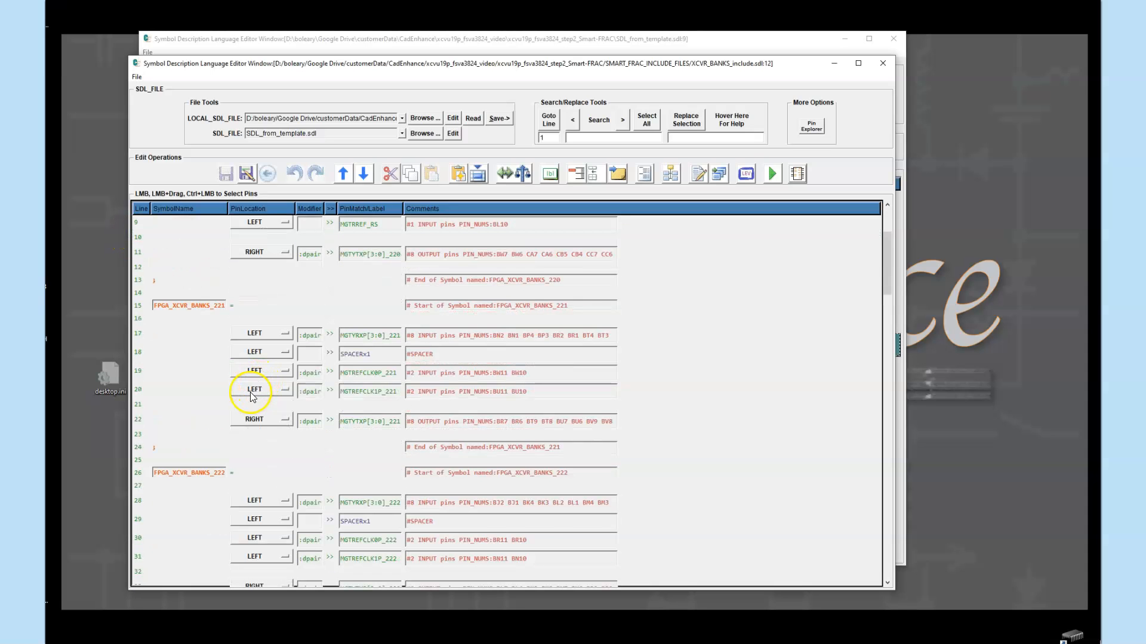
scroll(251, 398, down, 2)
scroll(212, 387, up, 4)
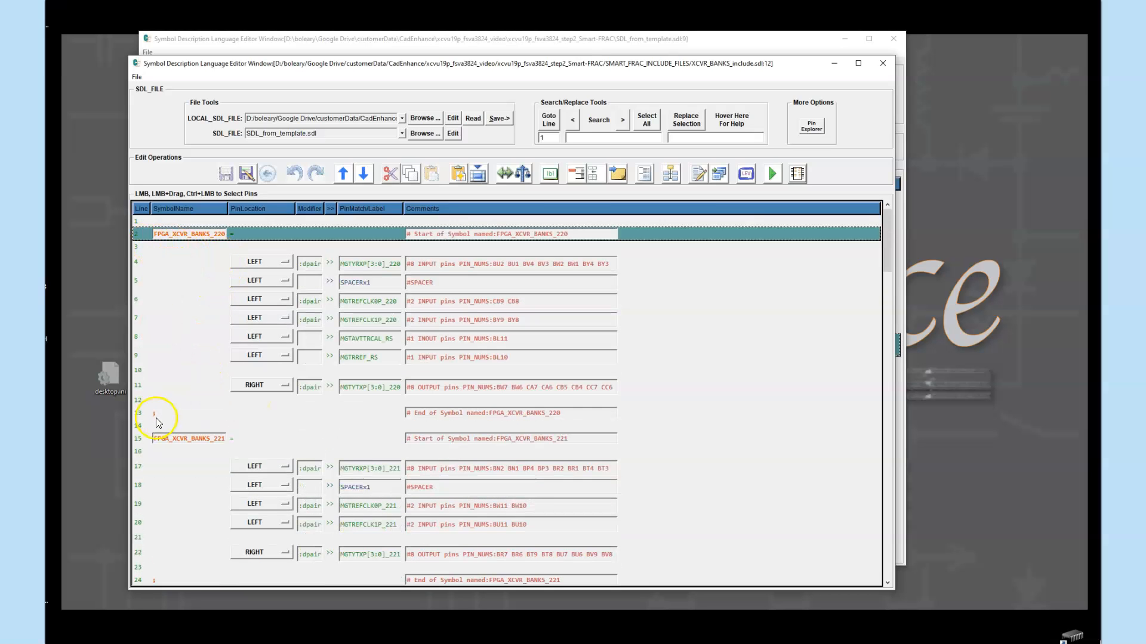
scroll(239, 439, down, 2)
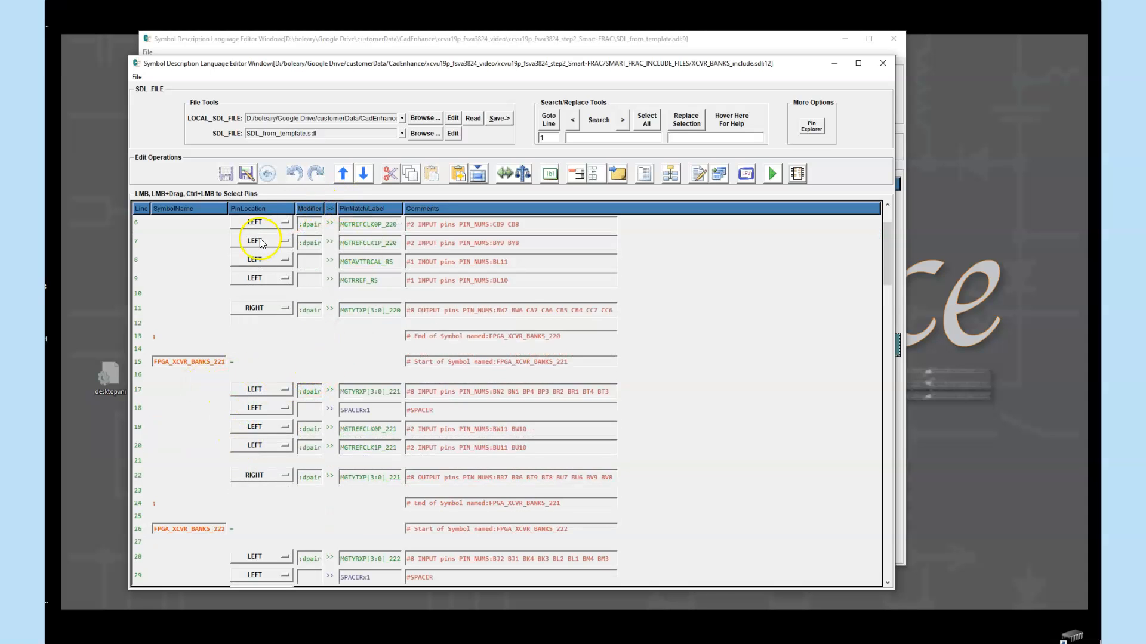
scroll(190, 325, up, 2)
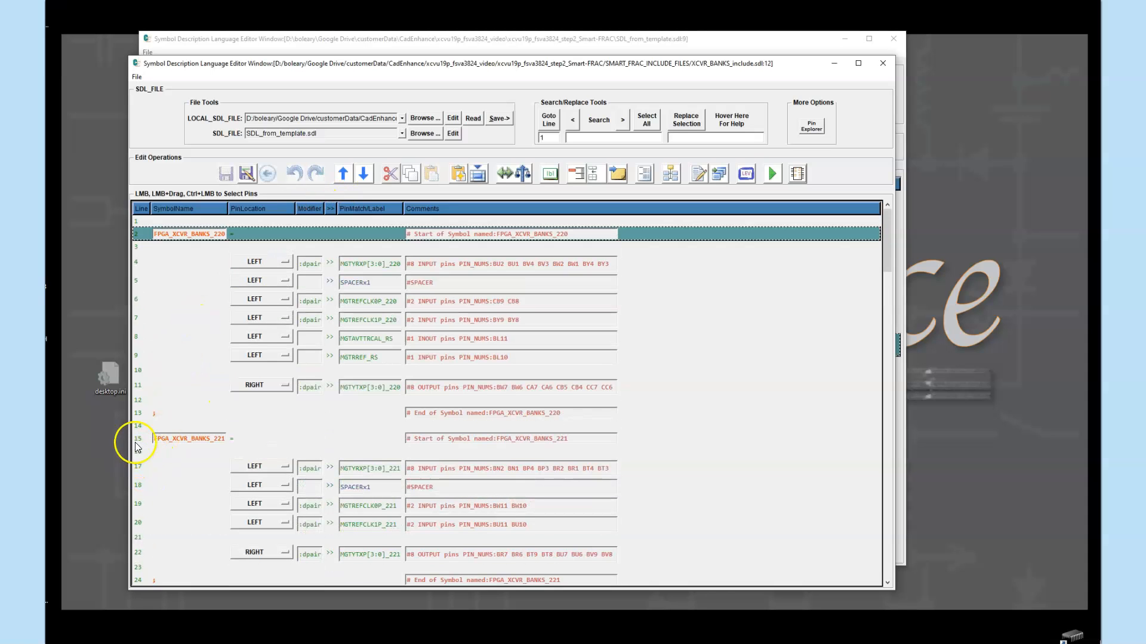
Highlight lines 13 to 15 separating the FPGA_XCVR_BANKS_220 and FPGA_XCVR_BANKS_221 symbols and review the bank 221 pin lines.
click(141, 413)
shift+click(143, 439)
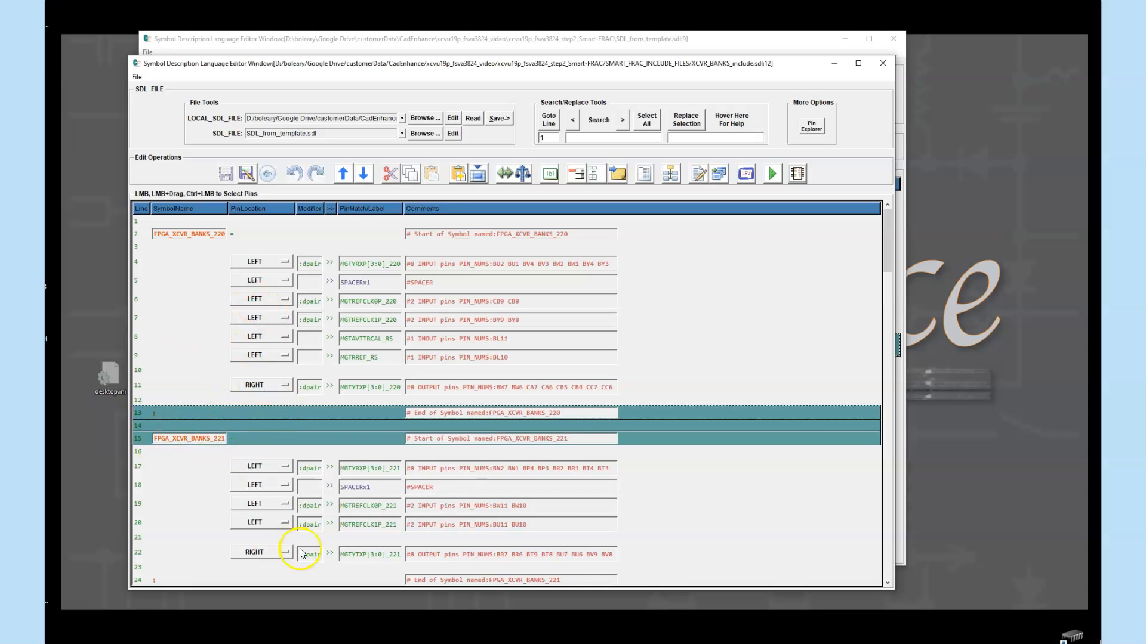
scroll(293, 537, down, 2)
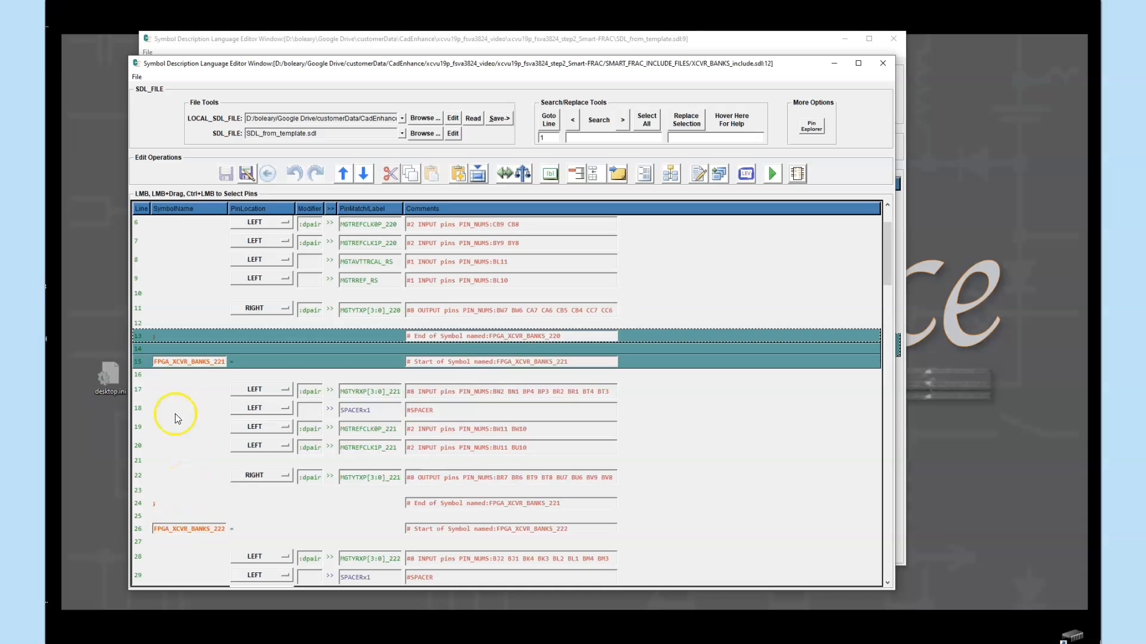
scroll(177, 495, down, 2)
scroll(223, 310, up, 2)
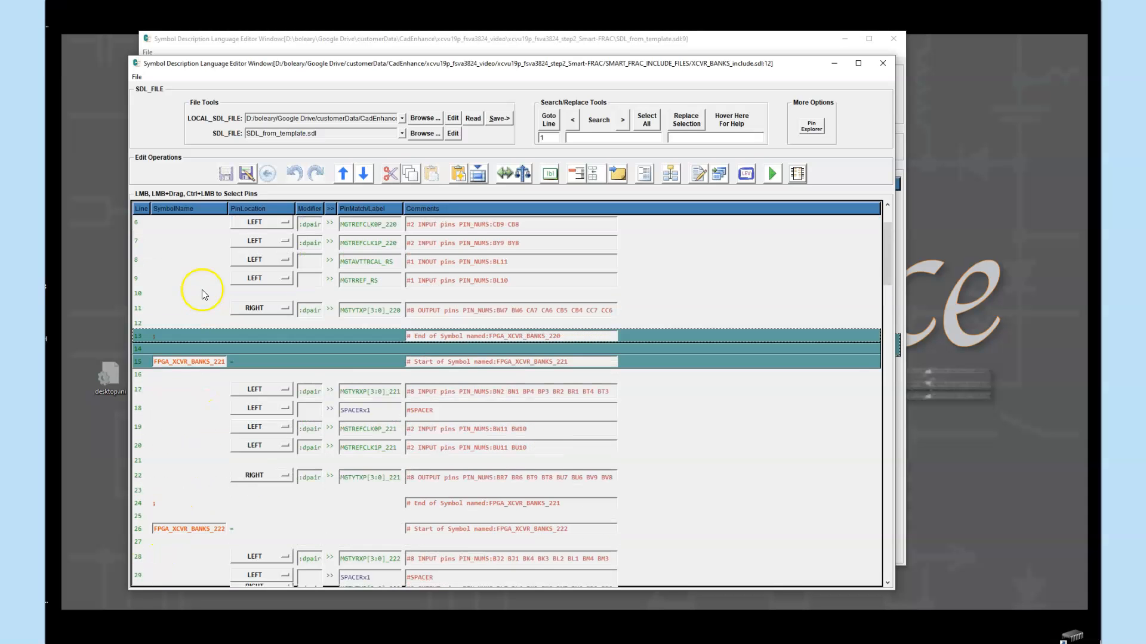
Check the FPGA_XCVR_BANKS_220 start and end lines against the FPGA_XCVR_BANKS_221 start, highlighting the boundary on lines 13 to 15.
click(145, 362)
scroll(217, 266, up, 1)
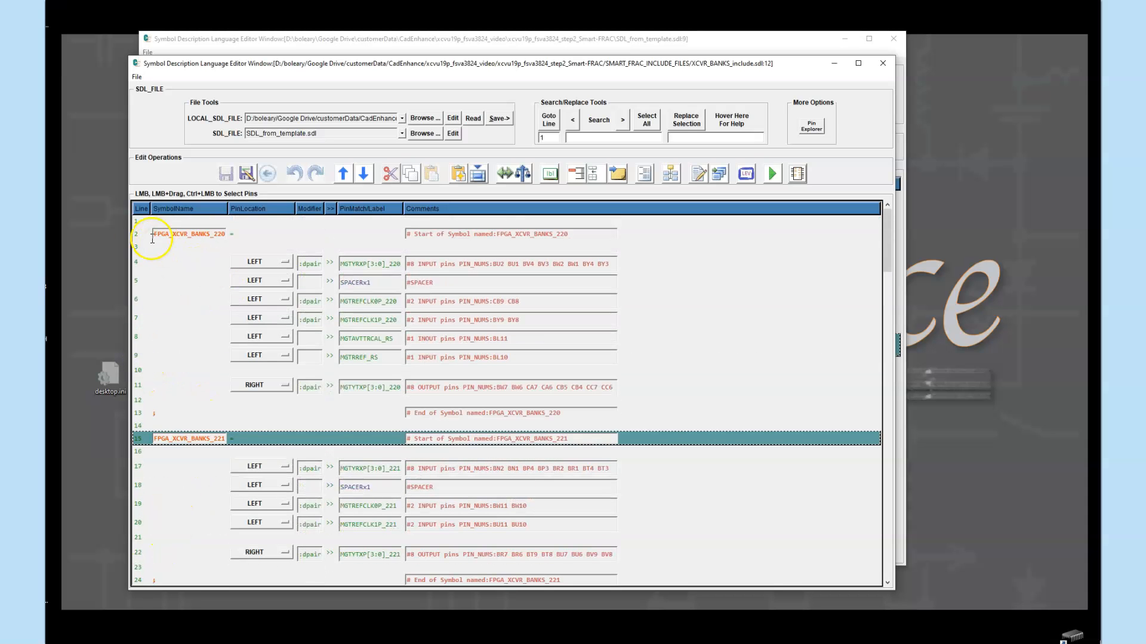
click(142, 234)
click(143, 418)
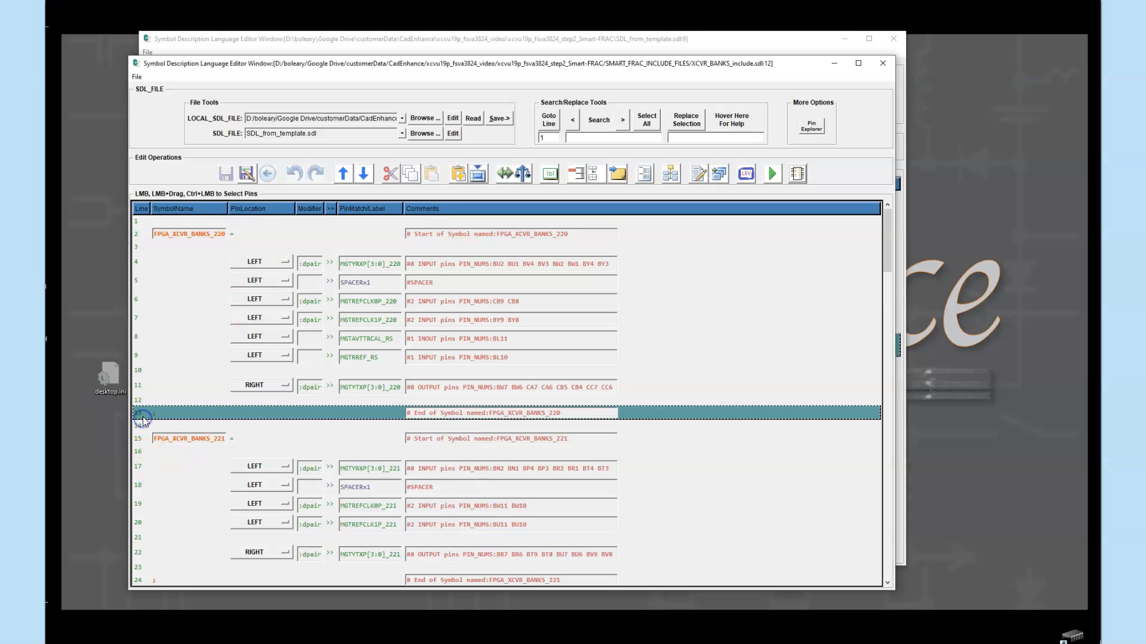
click(145, 441)
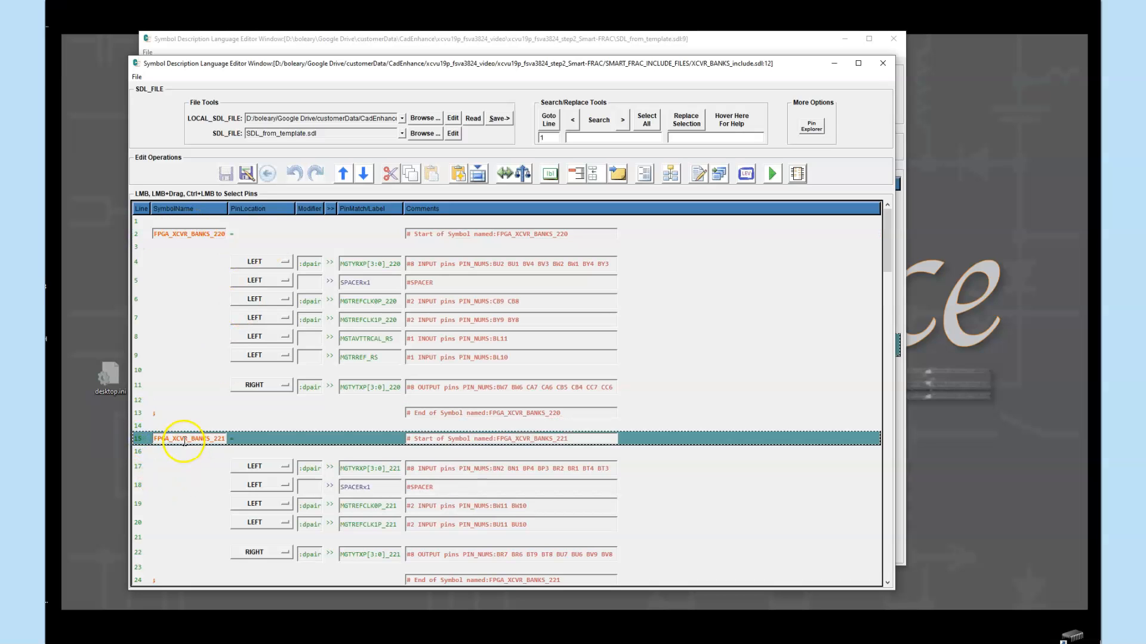
drag(141, 413, 143, 446)
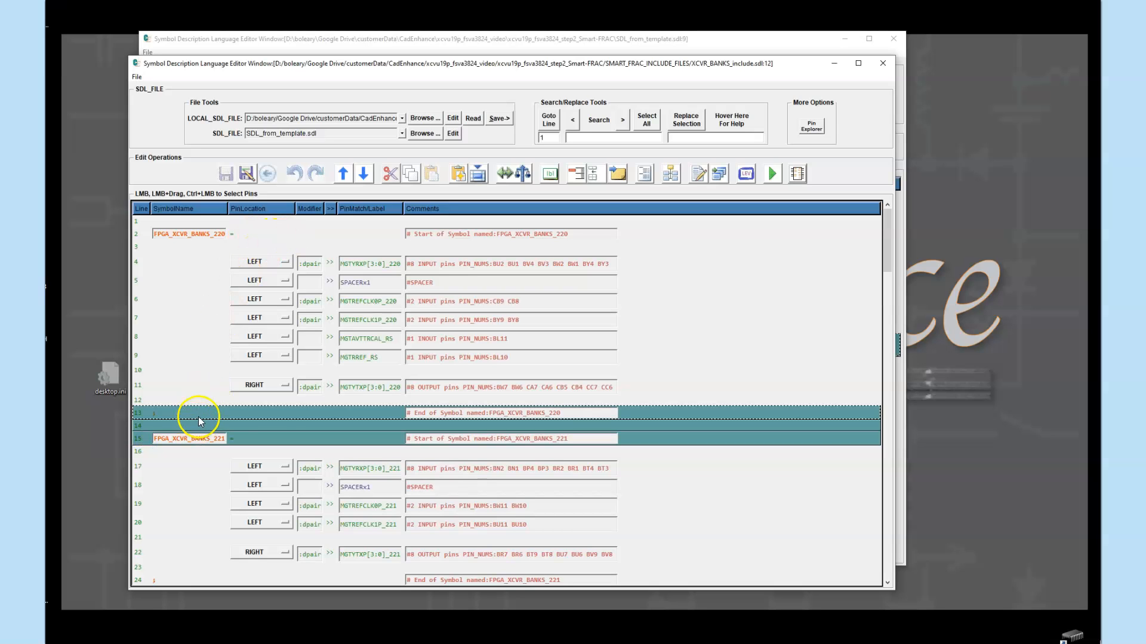
scroll(248, 429, down, 3)
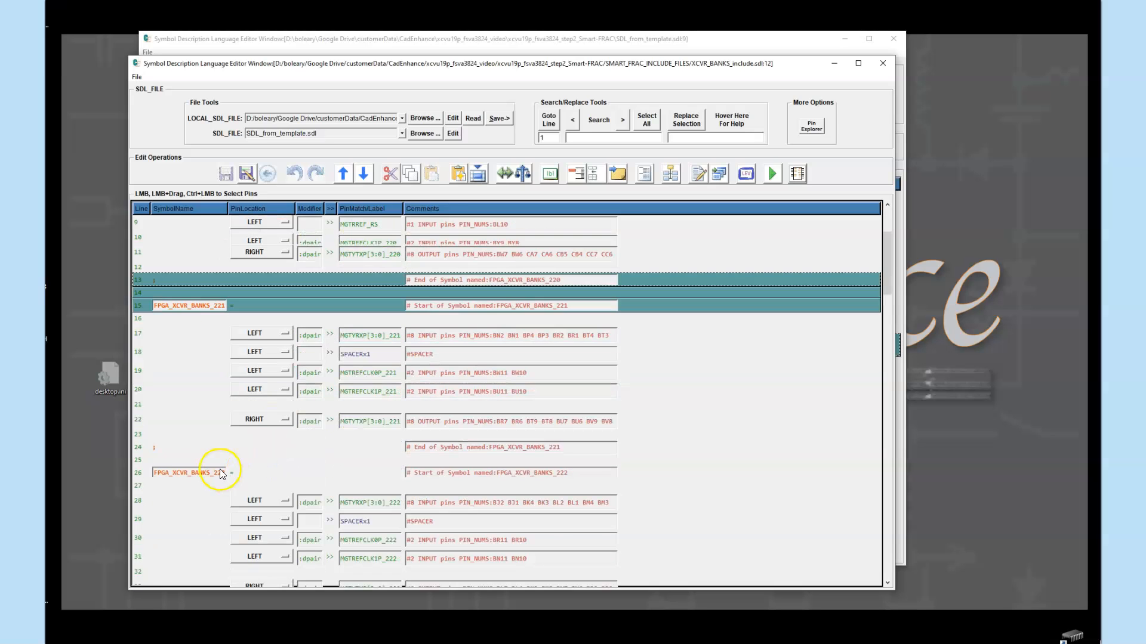
Close the transceiver banks include file and open the FPGA_POWER_PINS include file referenced on line 10 of SDL_from_template.sdl.
scroll(334, 301, up, 3)
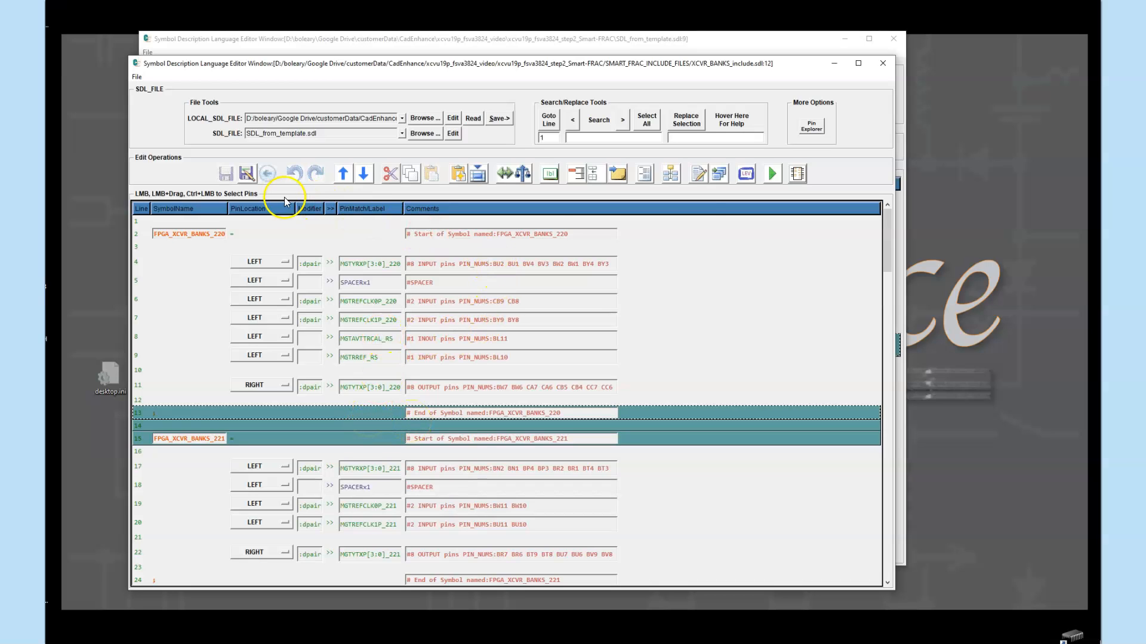
click(882, 63)
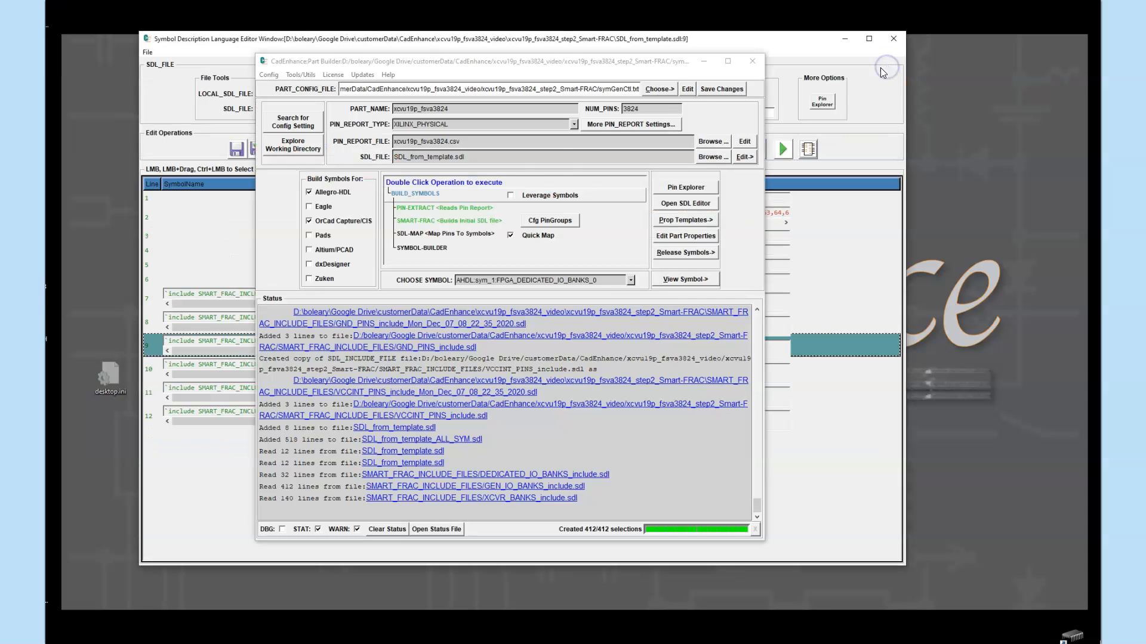
click(220, 41)
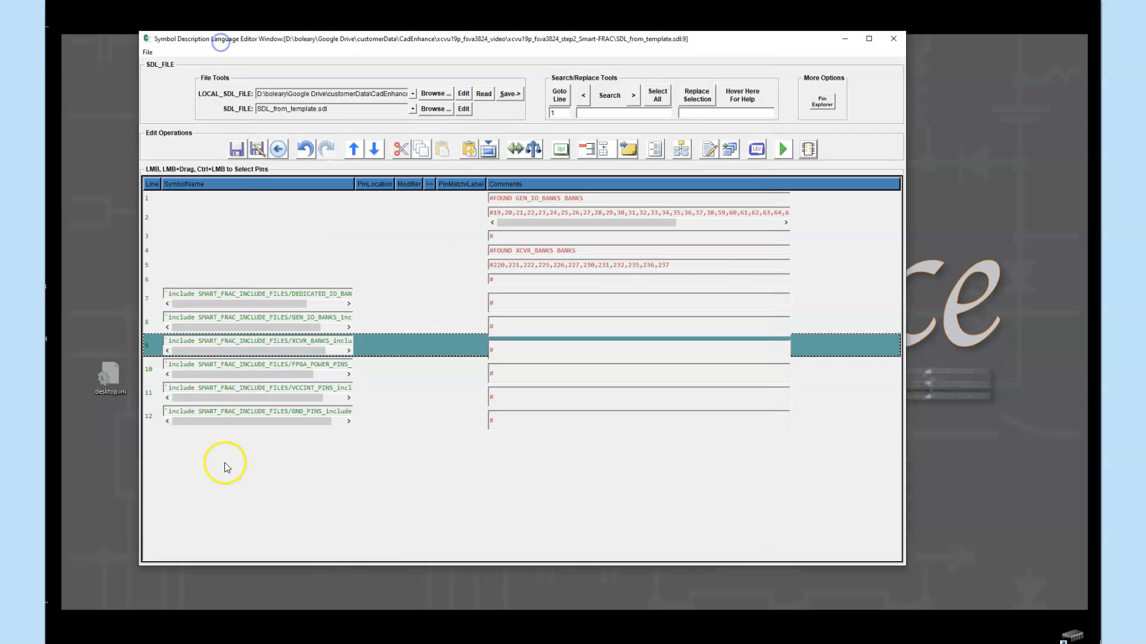
click(153, 370)
right_click(152, 371)
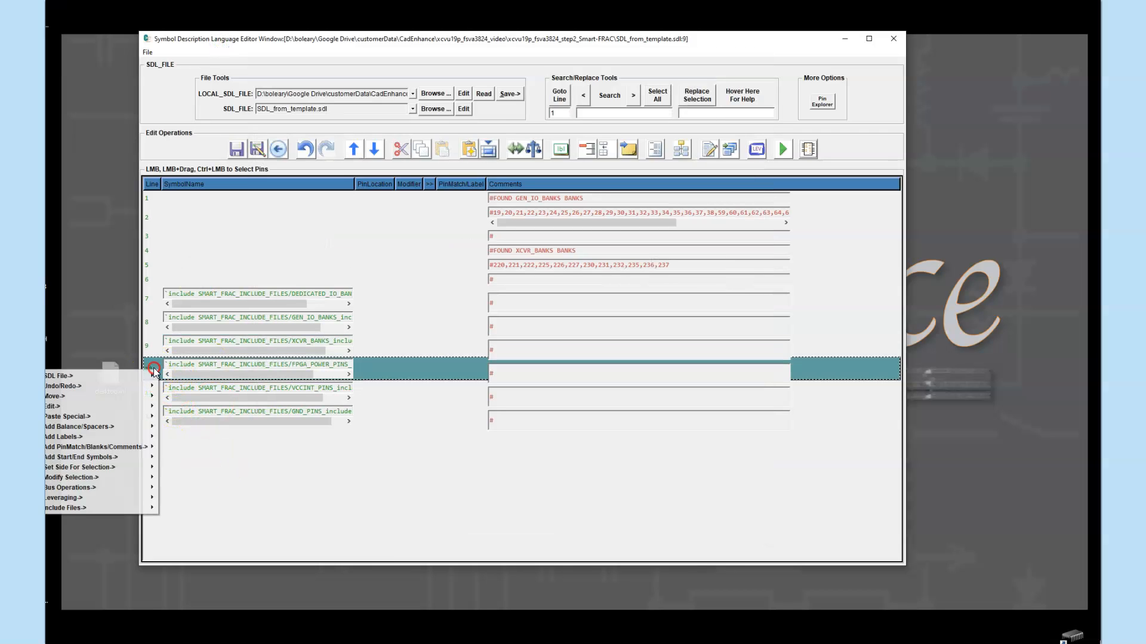
mouse_move(115, 507)
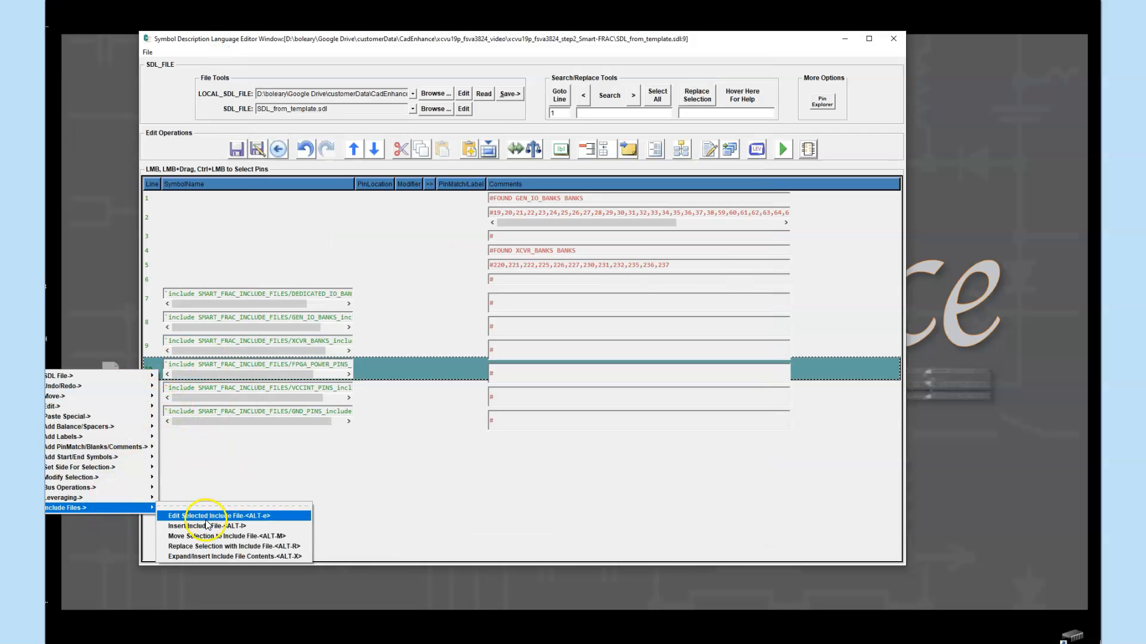
click(203, 509)
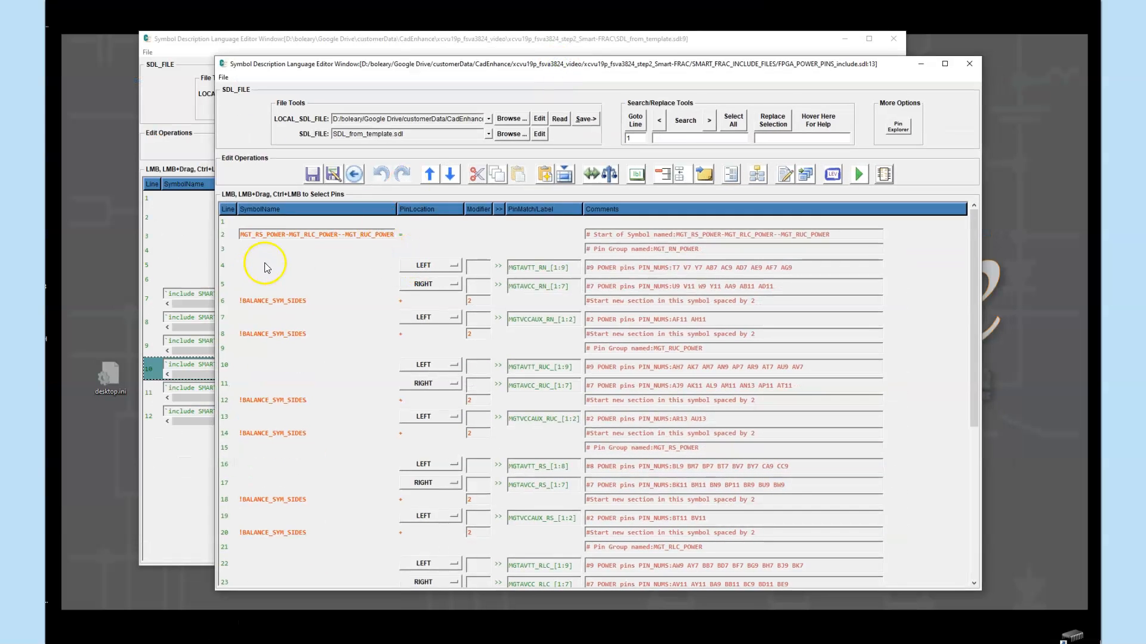
Review the combined MGT_RS_POWER, MGT_RLC_POWER and MGT_RUC_POWER symbol, checking its start line, pin groups and balanced sections.
click(255, 264)
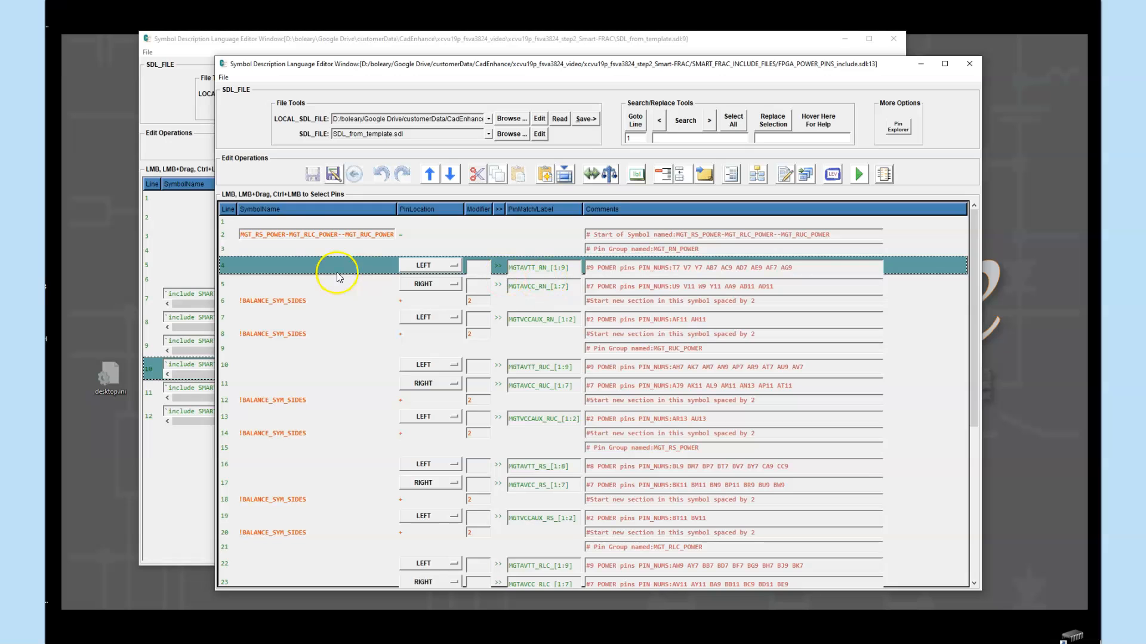
click(235, 236)
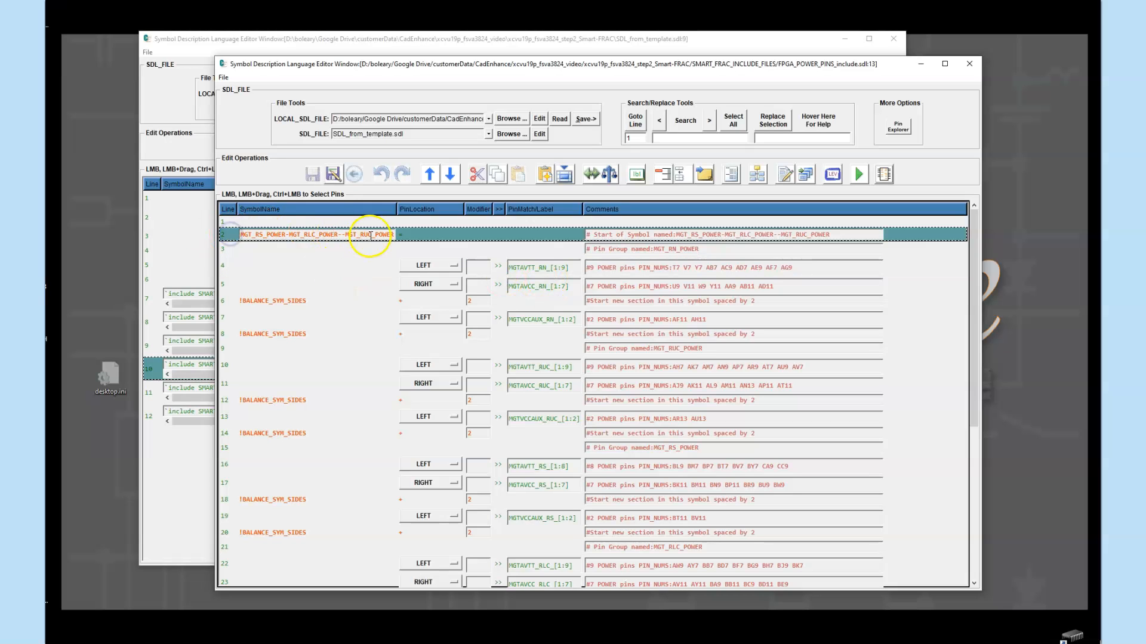
click(263, 235)
click(333, 235)
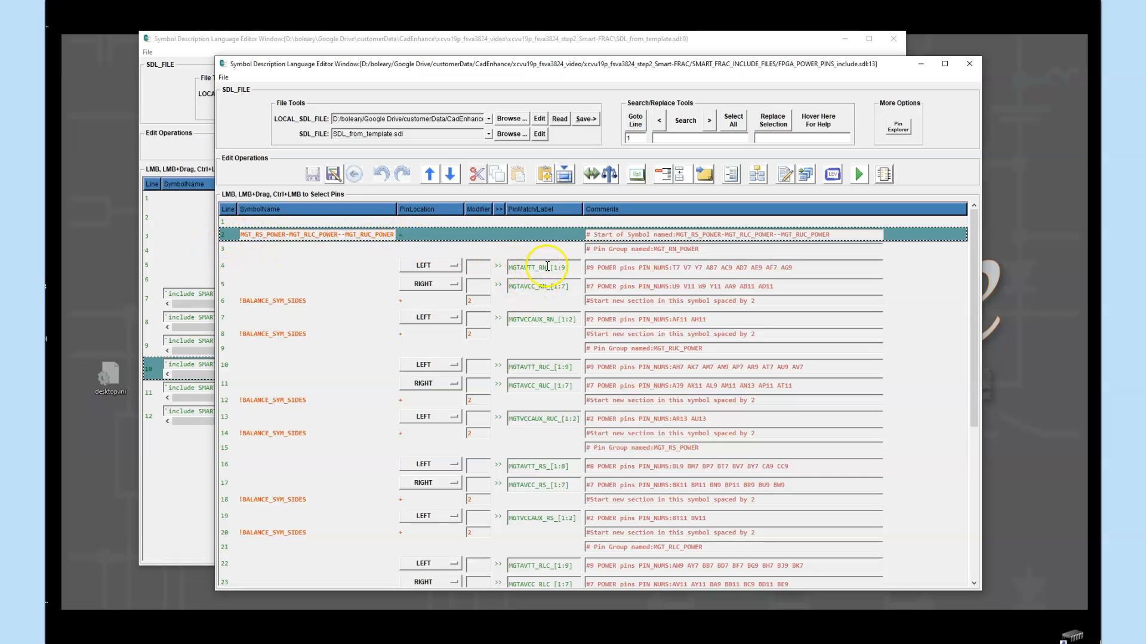
click(545, 367)
click(283, 498)
scroll(321, 515, down, 3)
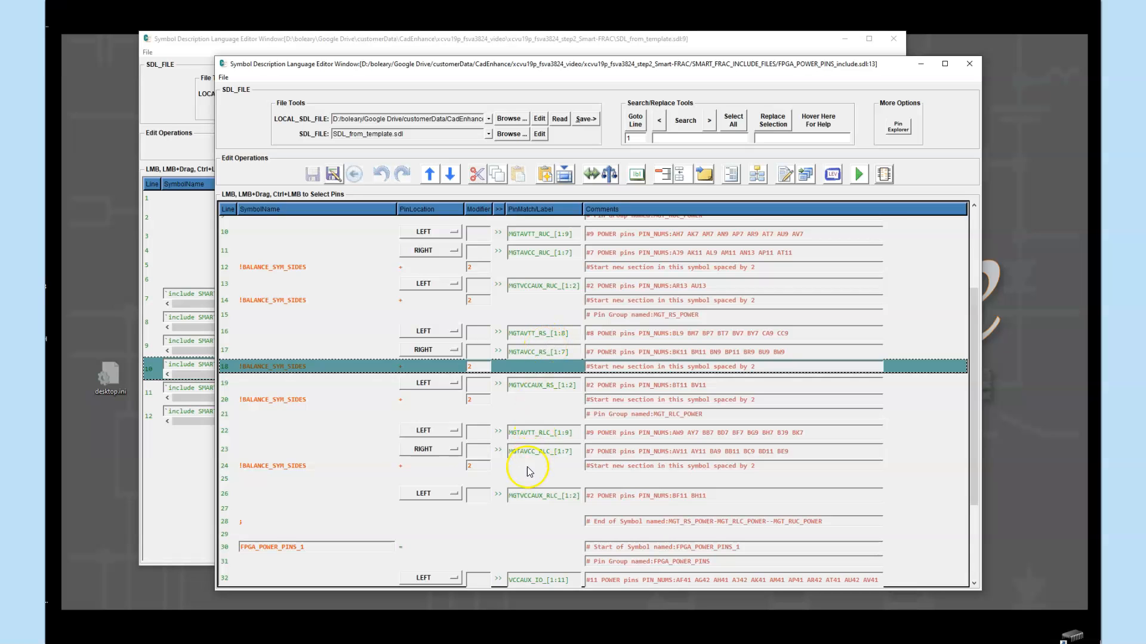
Review the FPGA_POWER_PINS_1 symbol, highlighting its power pin lines 32 to 38 and its start line 30.
scroll(522, 477, down, 5)
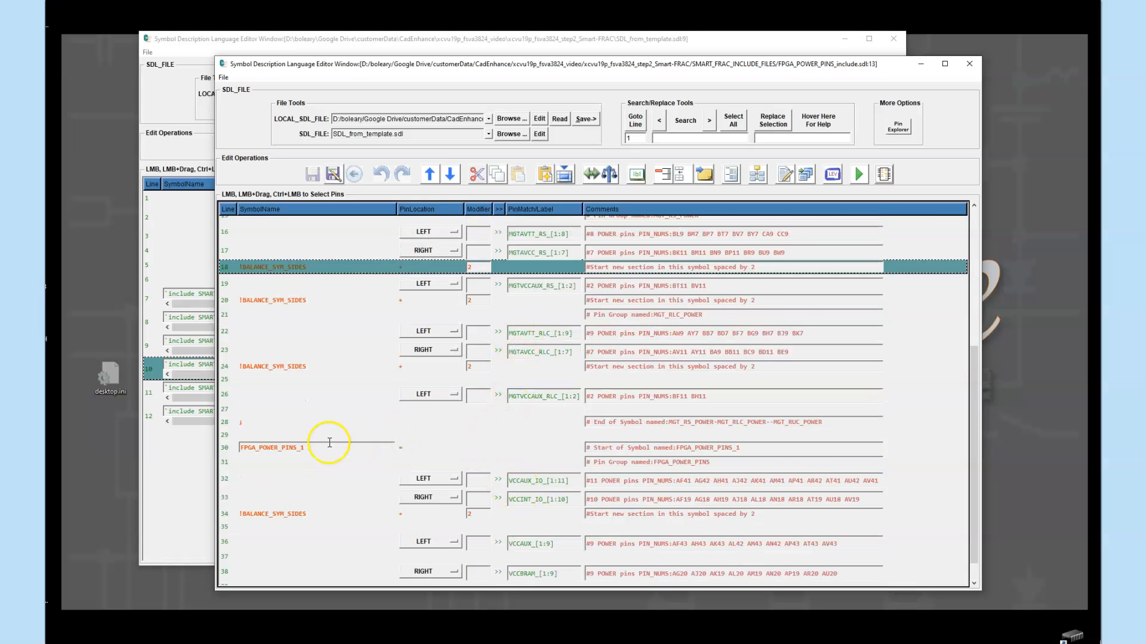
scroll(329, 442, down, 1)
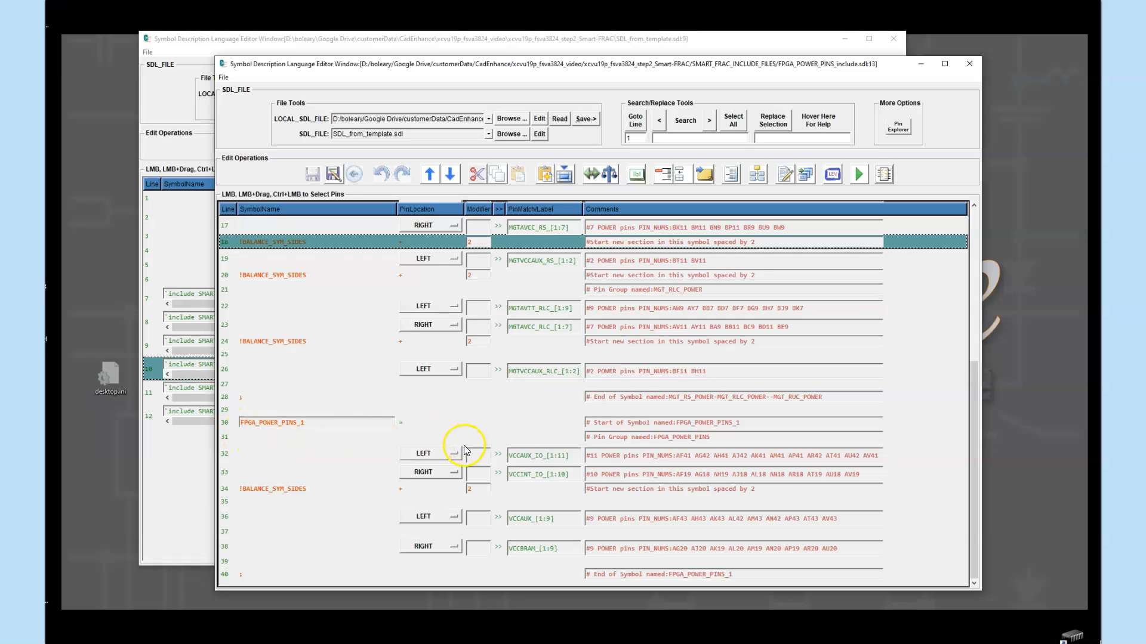
click(247, 457)
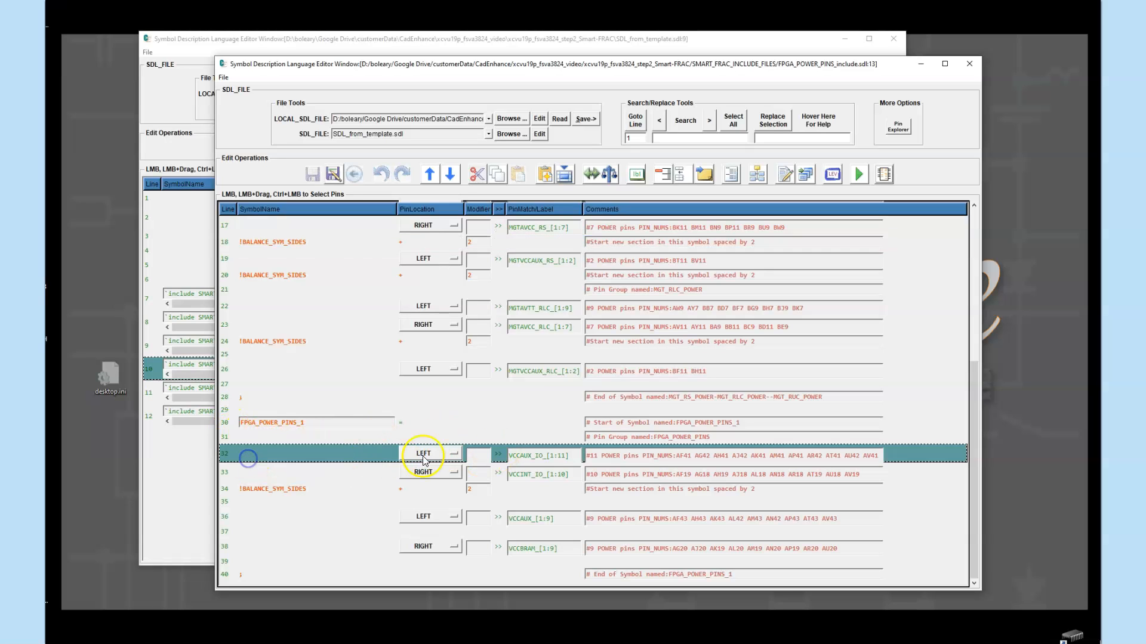
click(320, 473)
click(323, 513)
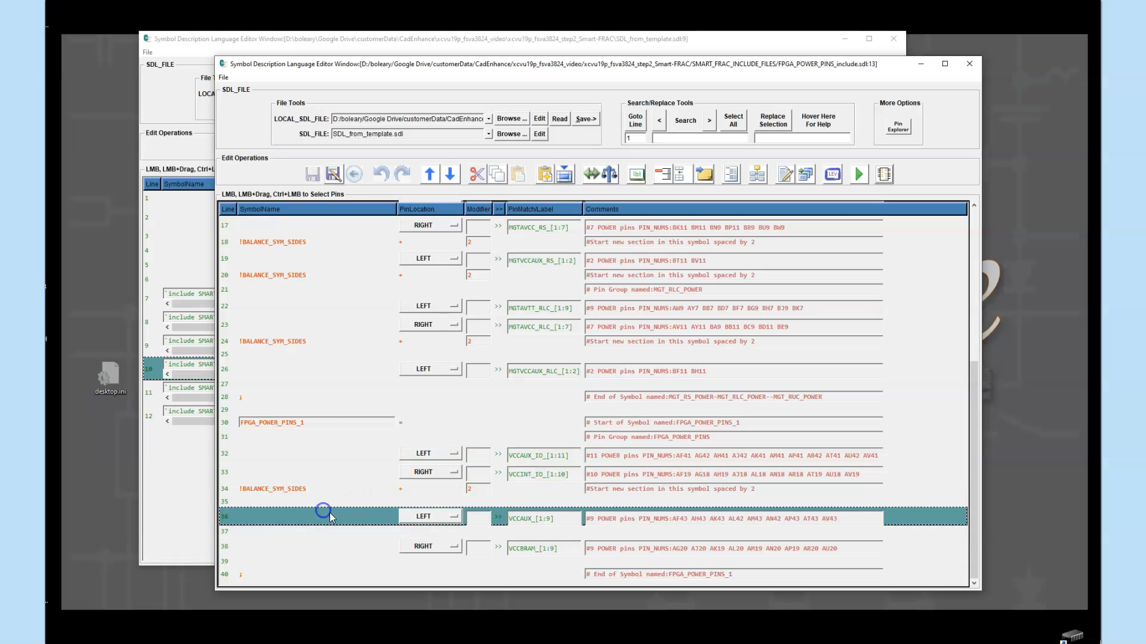
click(375, 458)
click(339, 519)
click(306, 454)
drag(311, 542, 310, 548)
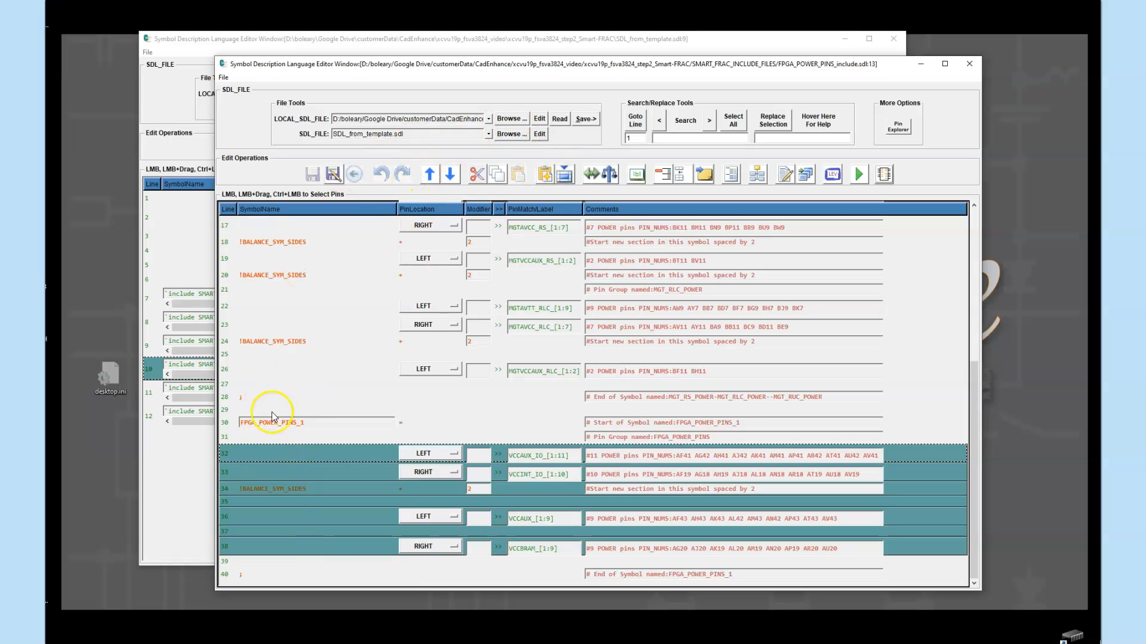
click(228, 423)
click(262, 422)
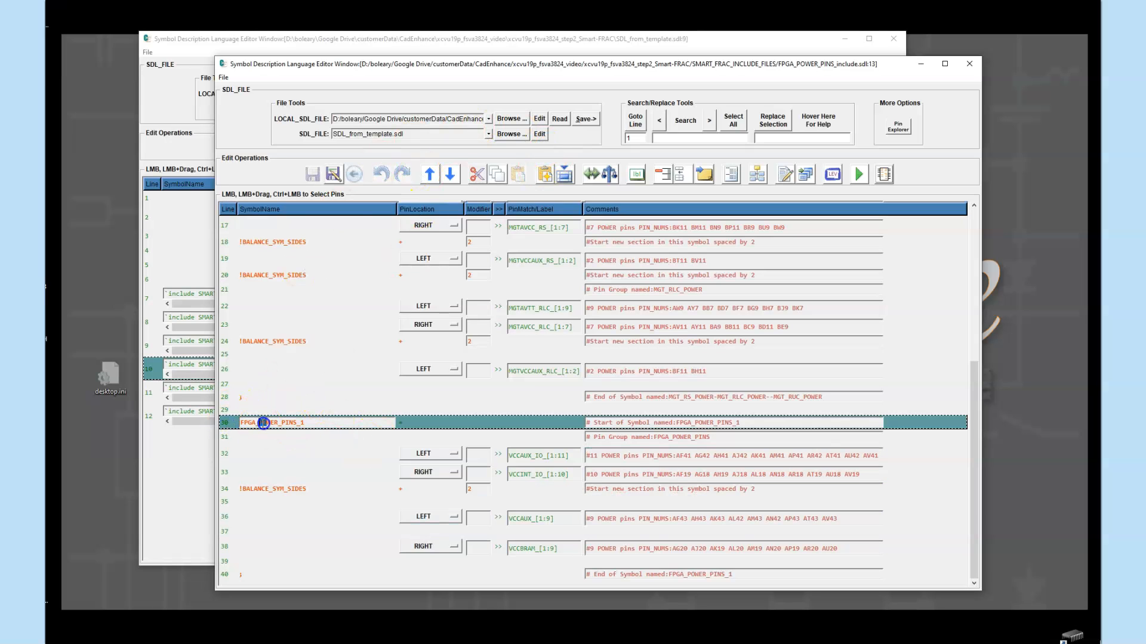
scroll(340, 328, up, 5)
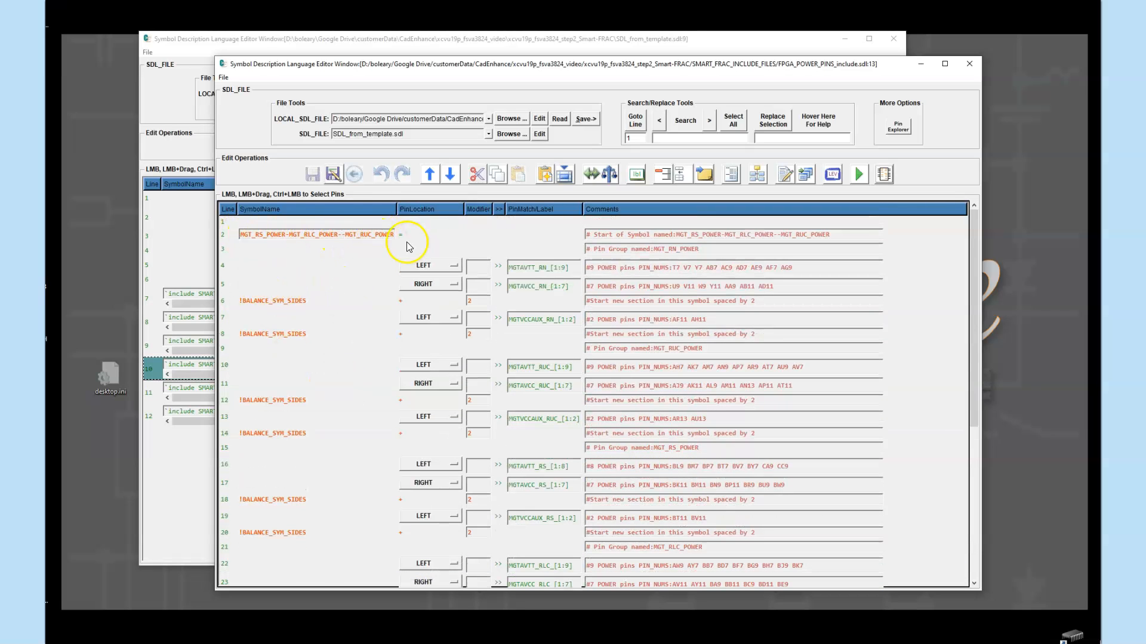
Close the FPGA_POWER_PINS include file and open the VCCINT_PINS include file referenced on line 11 of SDL_from_template.sdl.
click(968, 64)
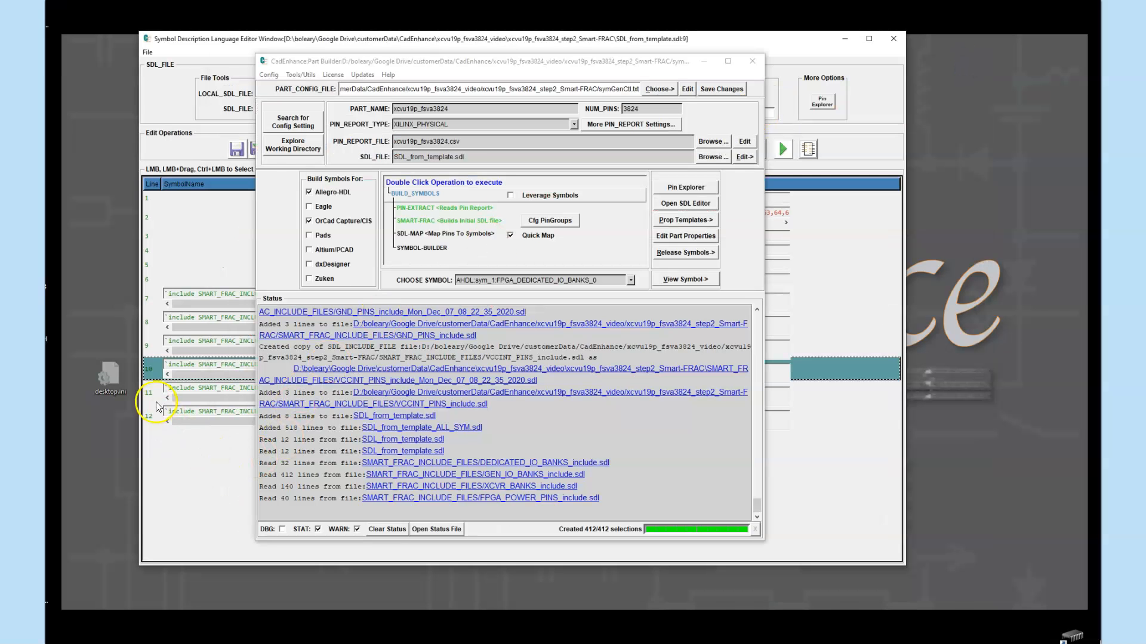
click(151, 390)
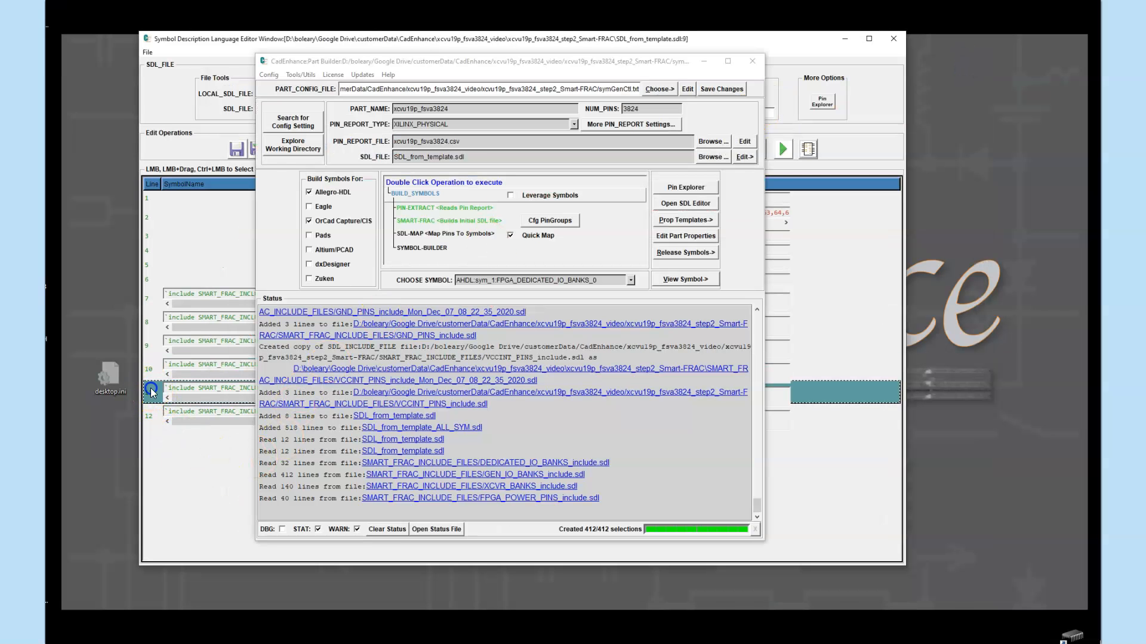
click(231, 43)
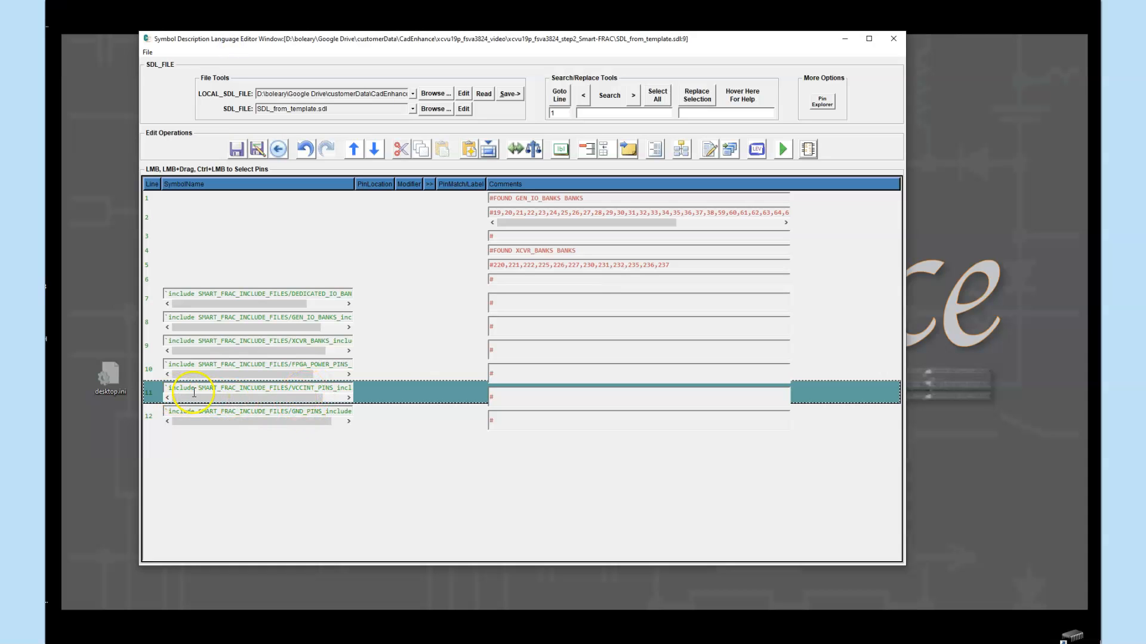
right_click(146, 391)
mouse_move(110, 530)
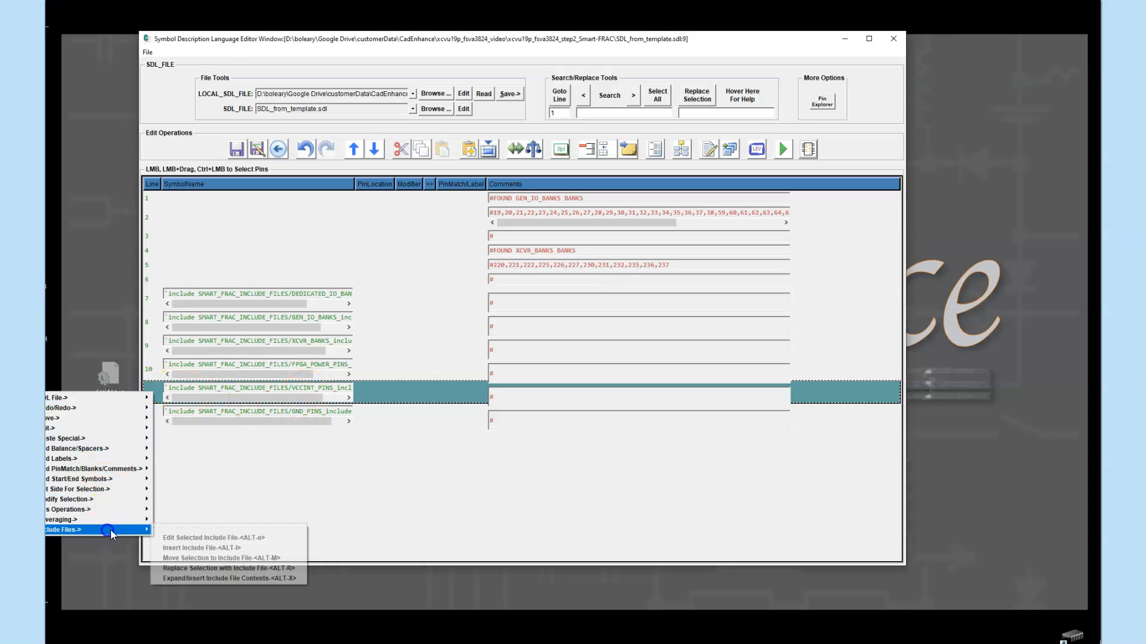
click(188, 538)
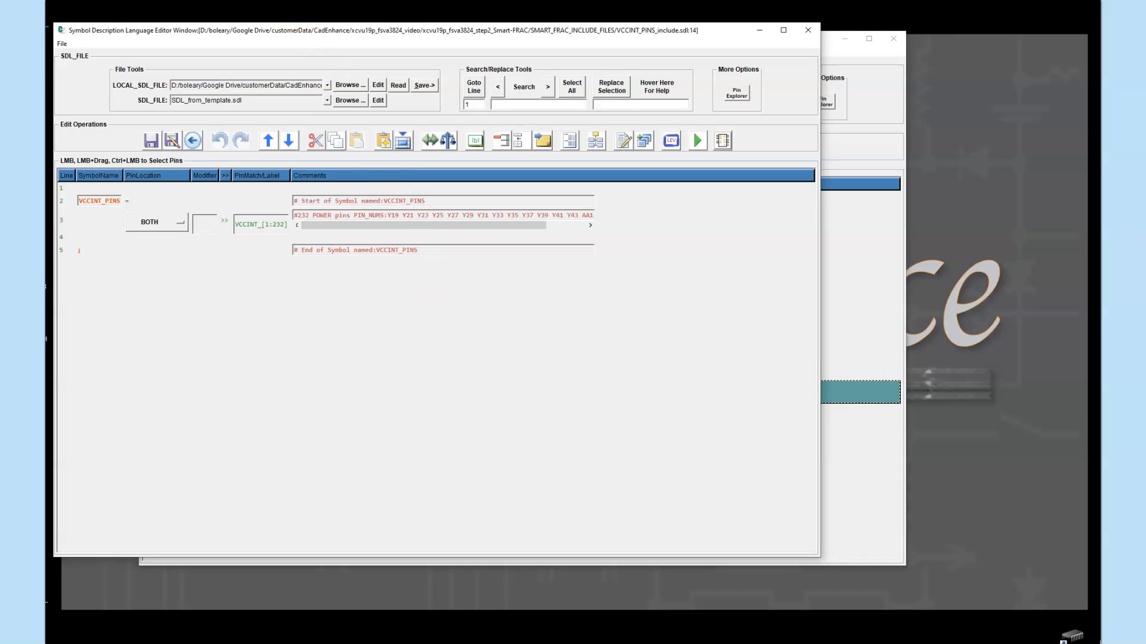
drag(302, 31, 446, 57)
Review the VCCINT_PINS symbol's start and end lines, and the VCCINT pin range and BOTH pin location on line 3.
click(197, 232)
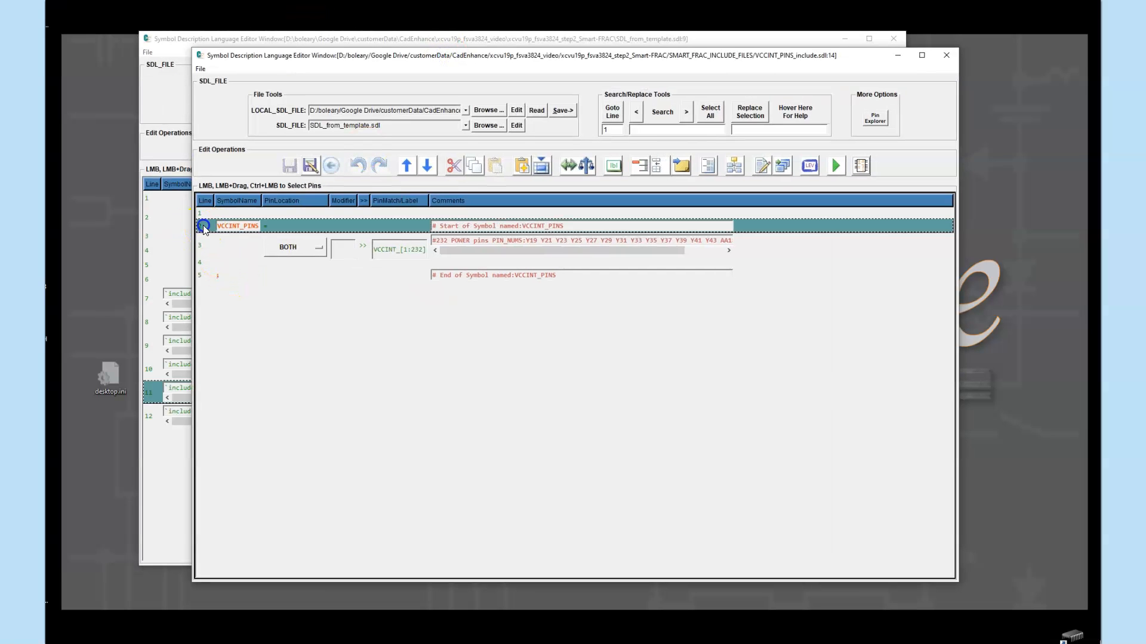
click(219, 275)
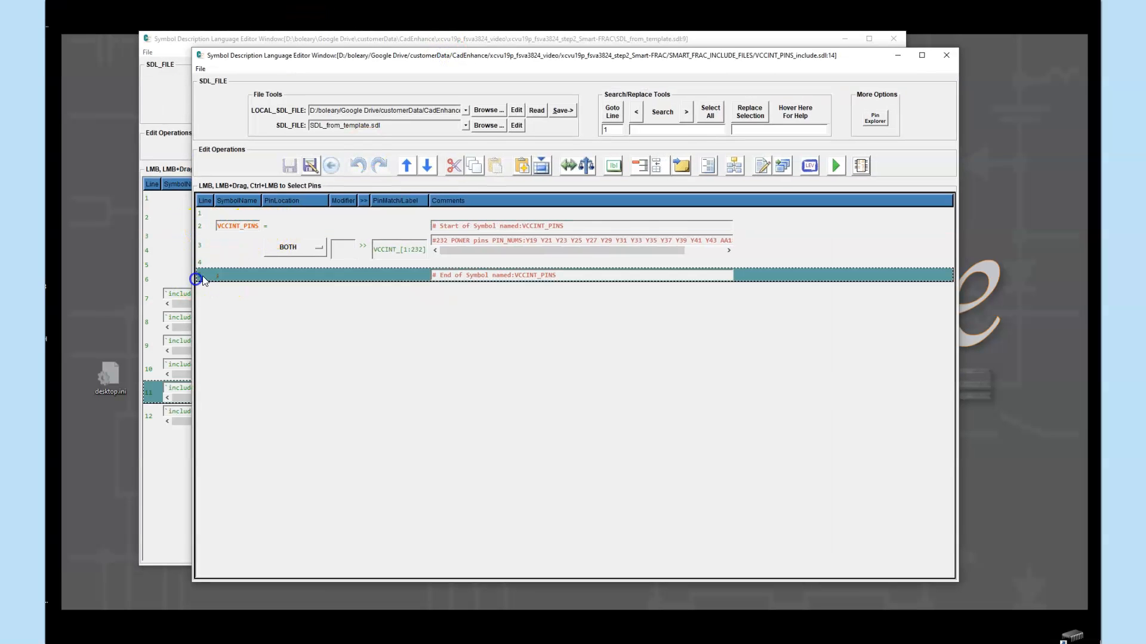
click(266, 248)
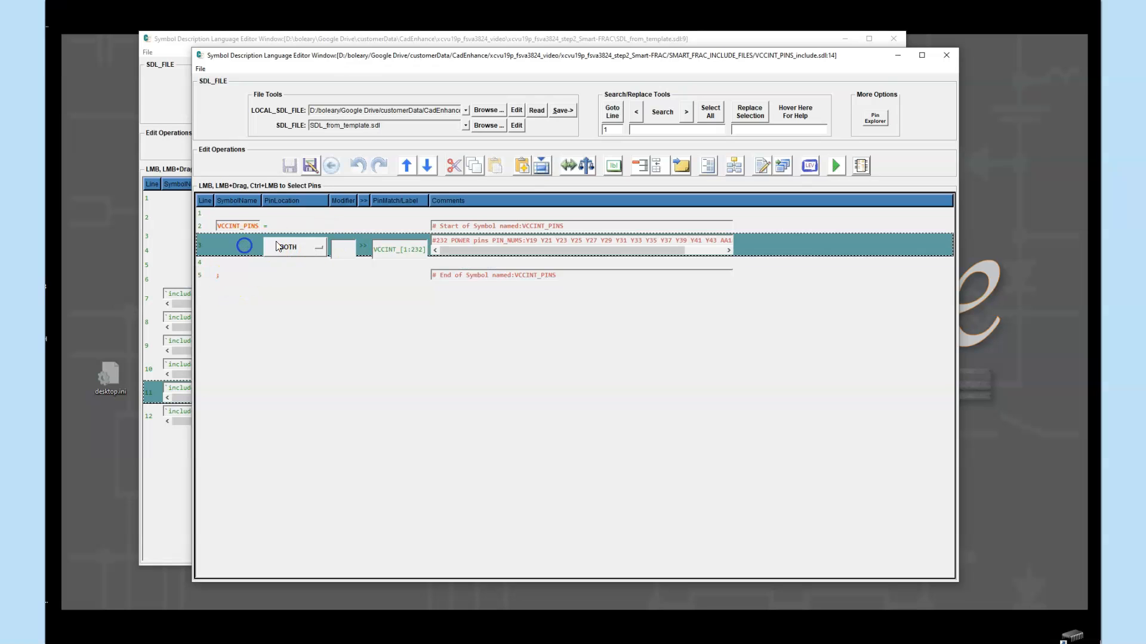
click(415, 249)
click(335, 227)
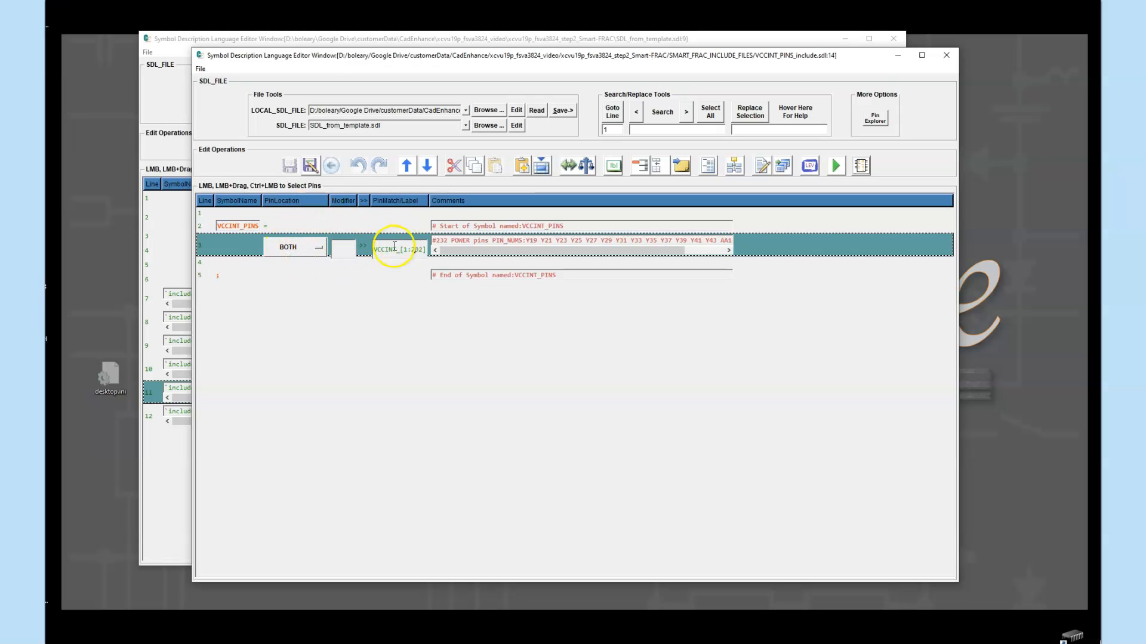
click(416, 250)
click(238, 248)
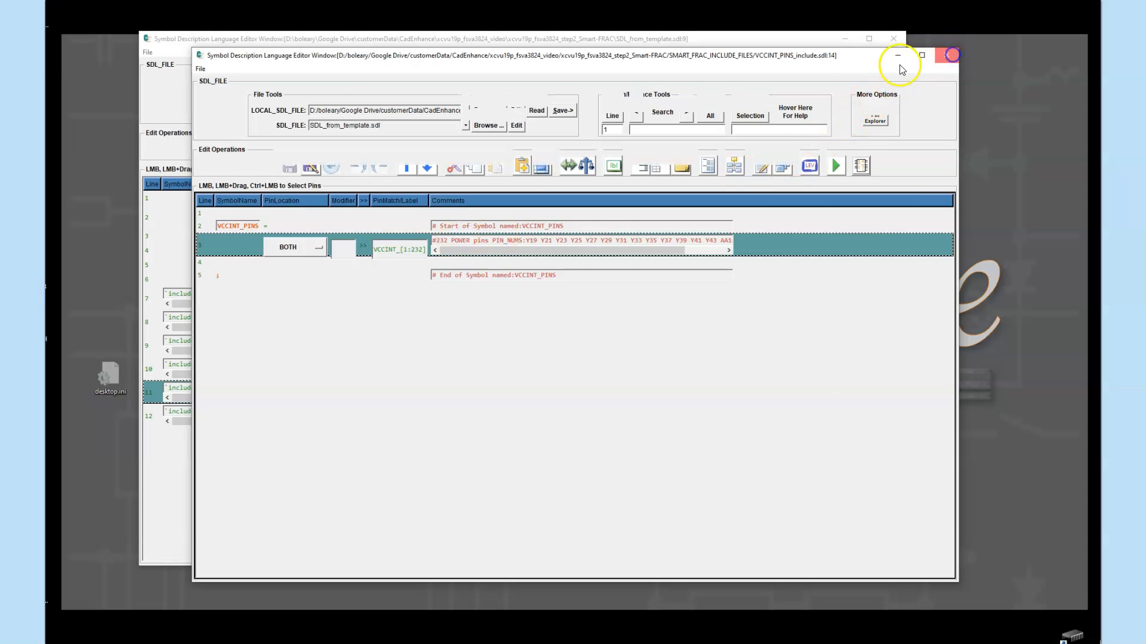
Close the VCCINT_PINS include file and open the GND_PINS include file referenced on line 12 of SDL_from_template.sdl.
click(952, 56)
click(156, 421)
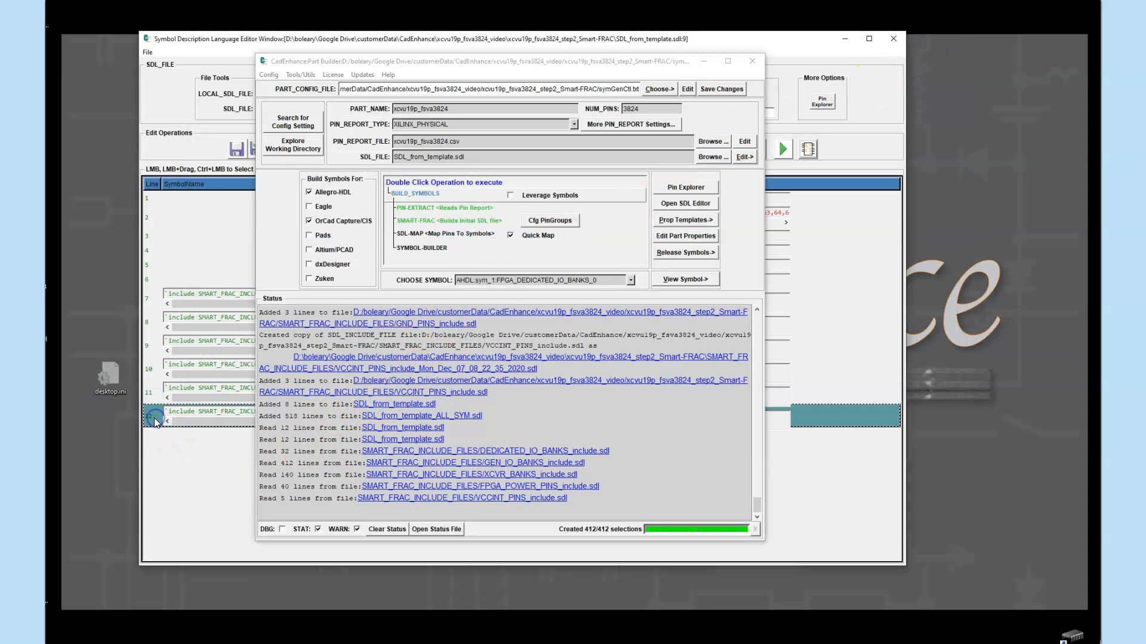
right_click(155, 421)
mouse_move(131, 556)
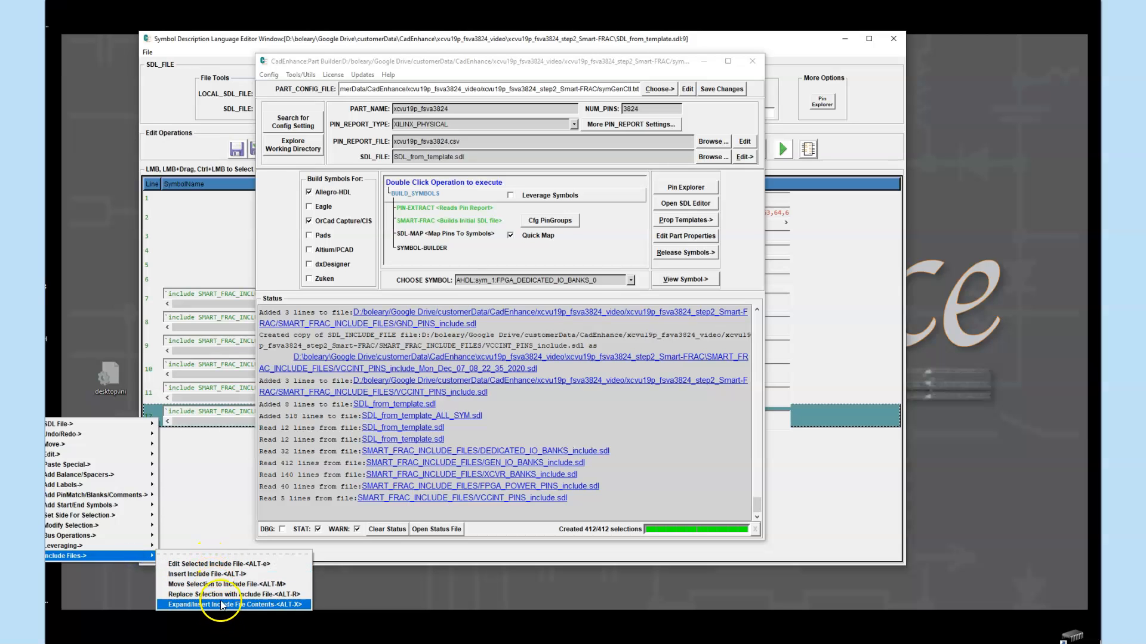
click(226, 565)
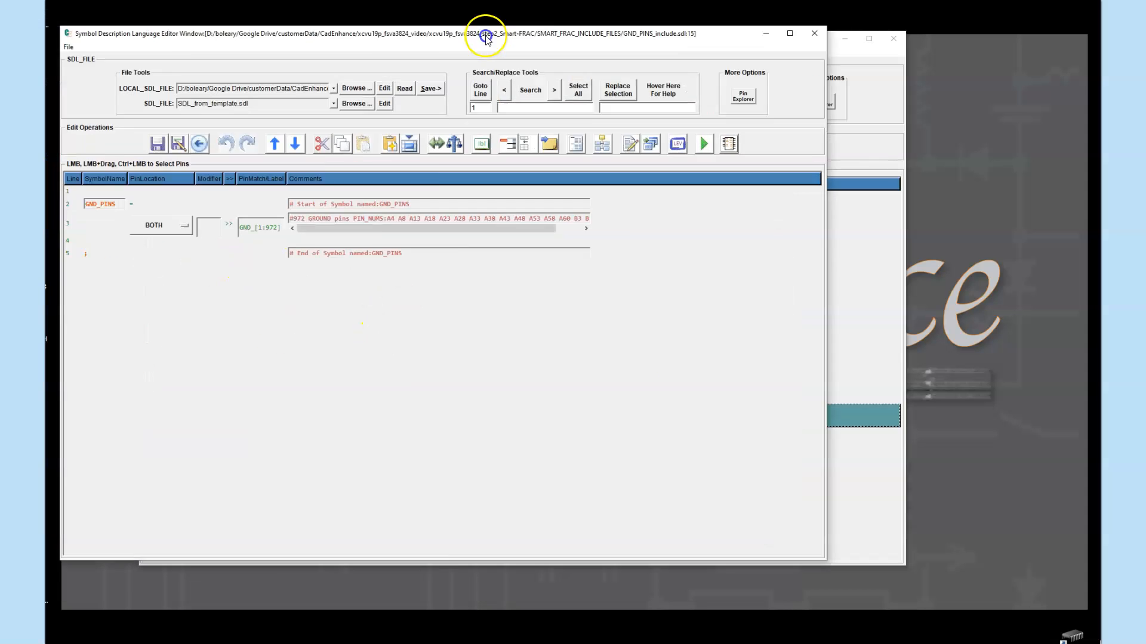
drag(486, 37, 577, 46)
Review the GND_PINS symbol's ground pin range, highlight its lines 2 to 5, and close the include file.
click(157, 235)
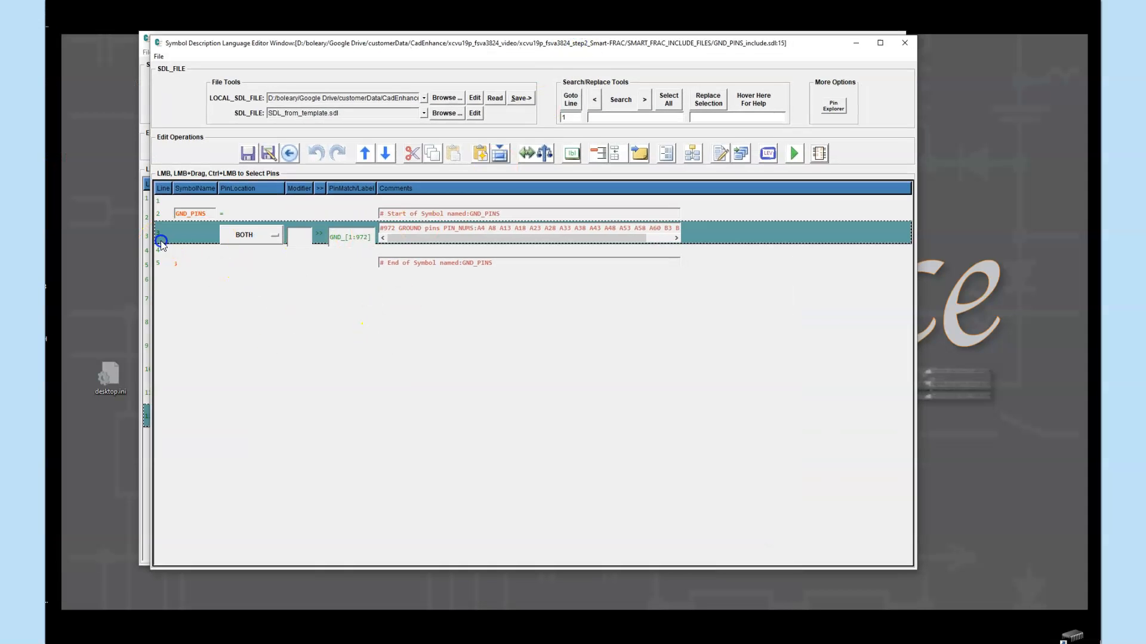
click(364, 238)
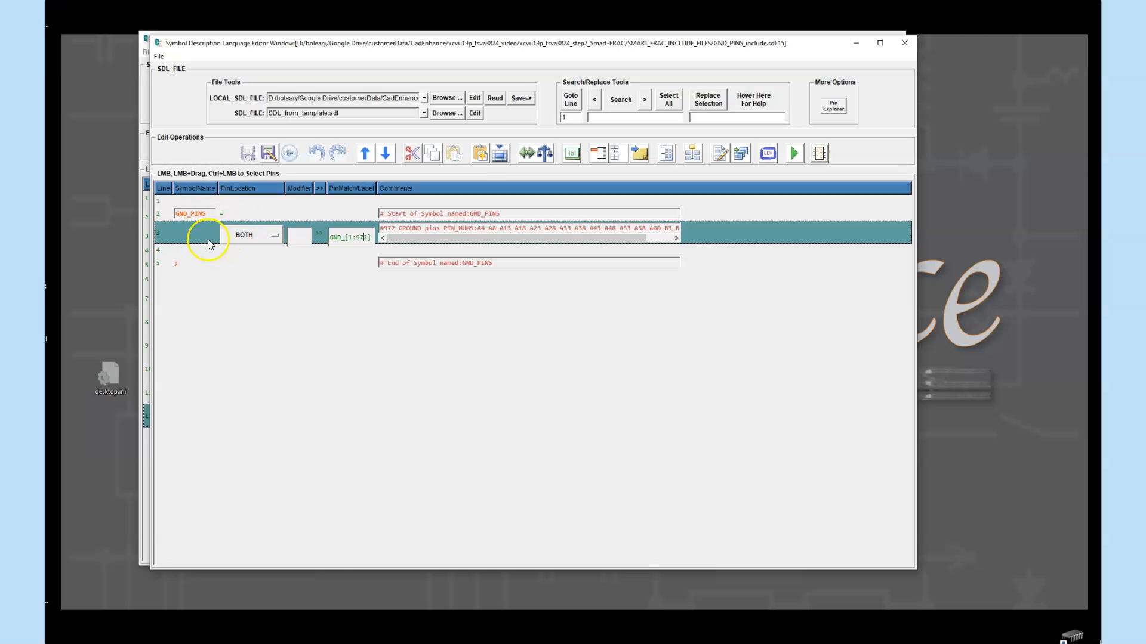
drag(162, 218, 176, 259)
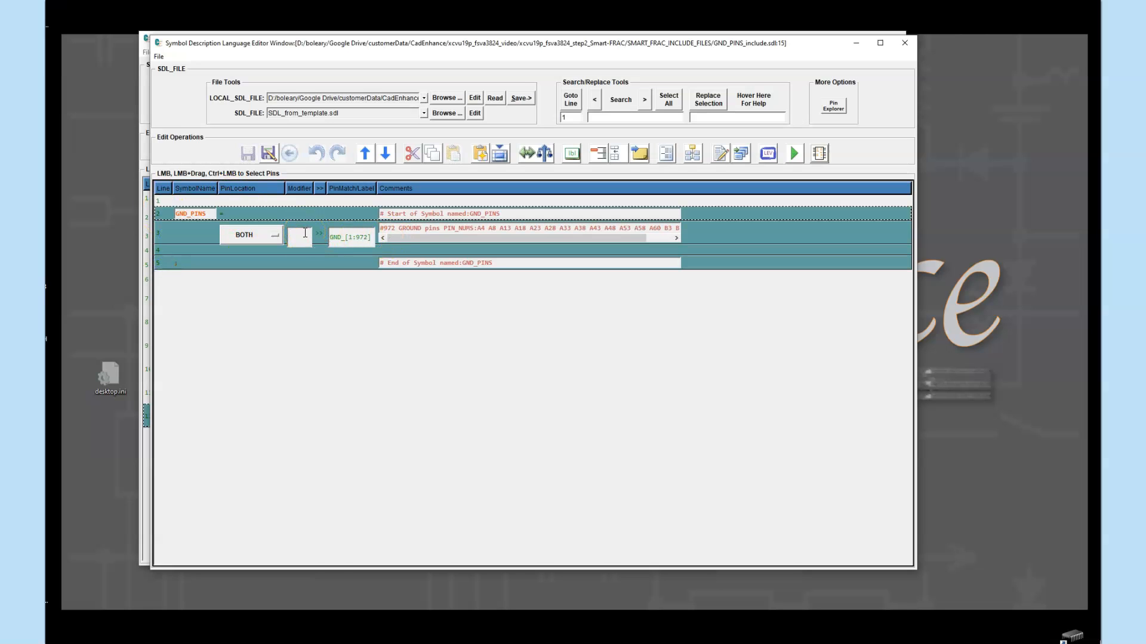
click(905, 43)
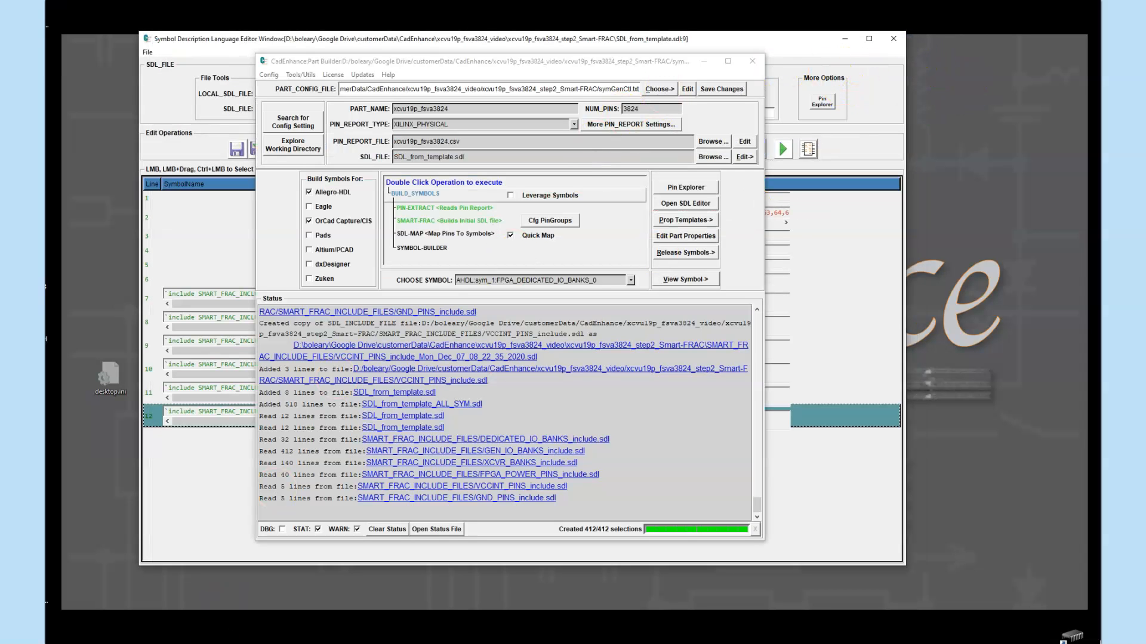